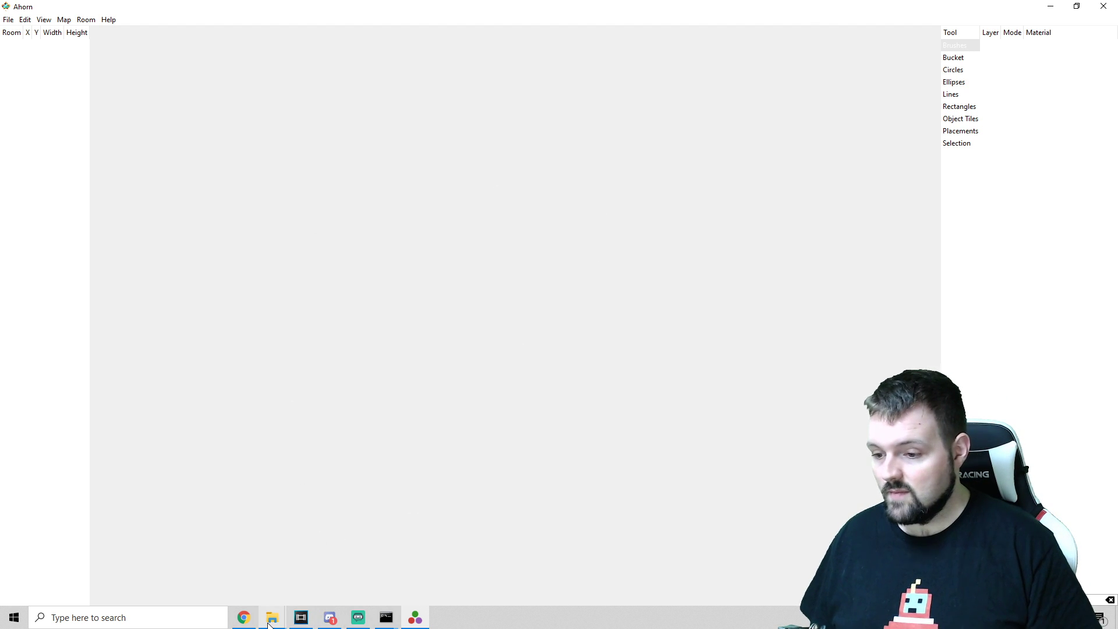
After checking the tileset wiki, create a new Ahorn map with package name 'Dreams in the Clouds'
click(243, 617)
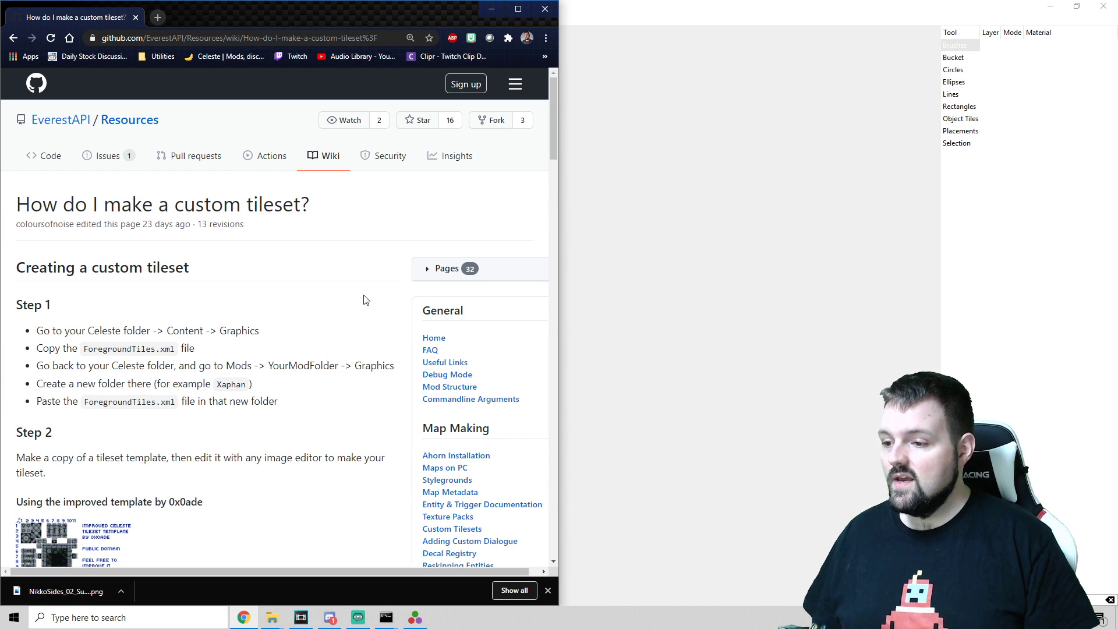
click(668, 299)
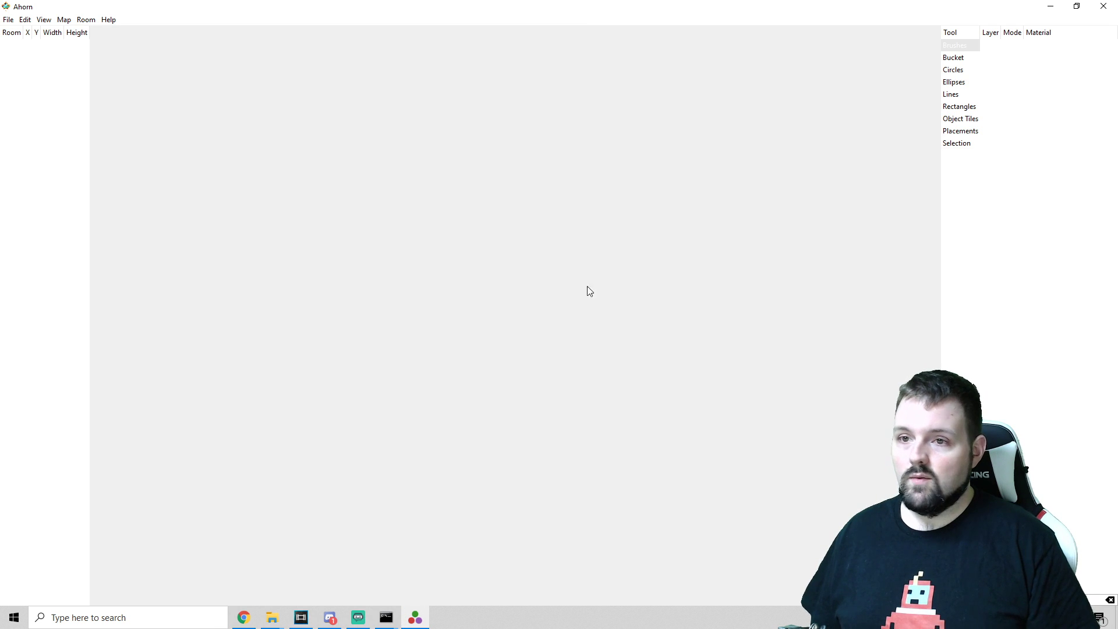
click(11, 19)
click(27, 42)
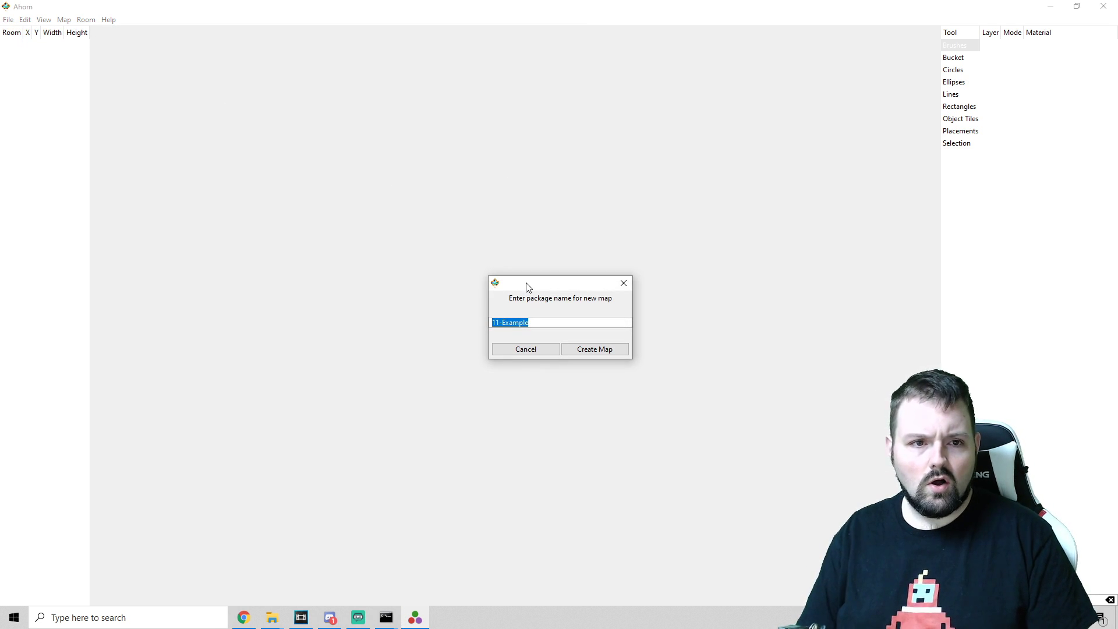
text(Dreams in th)
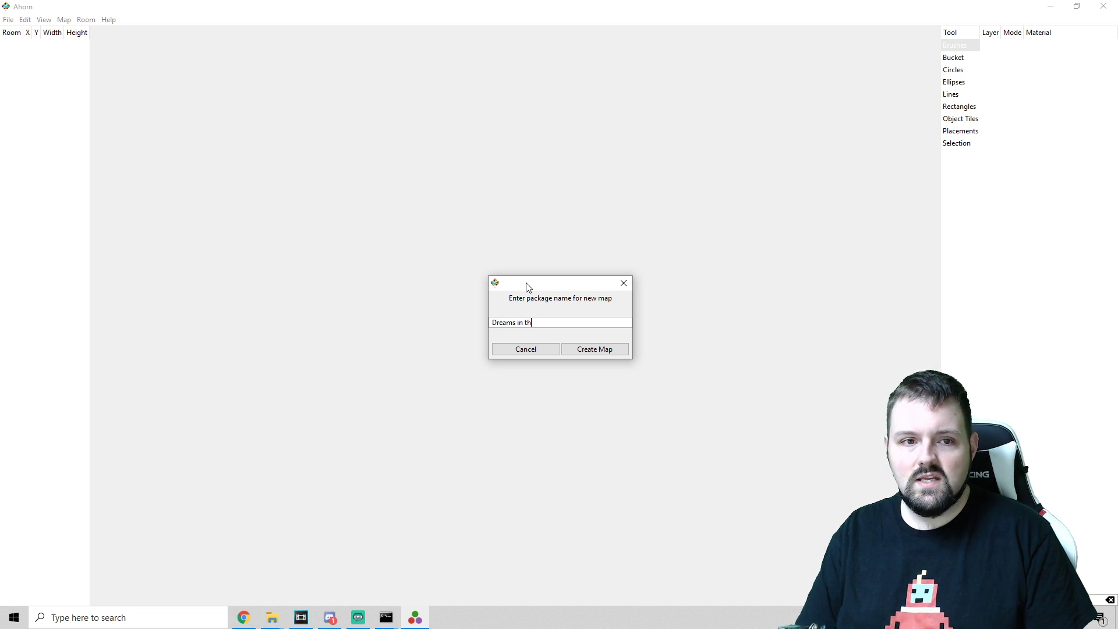
text(e Clouds)
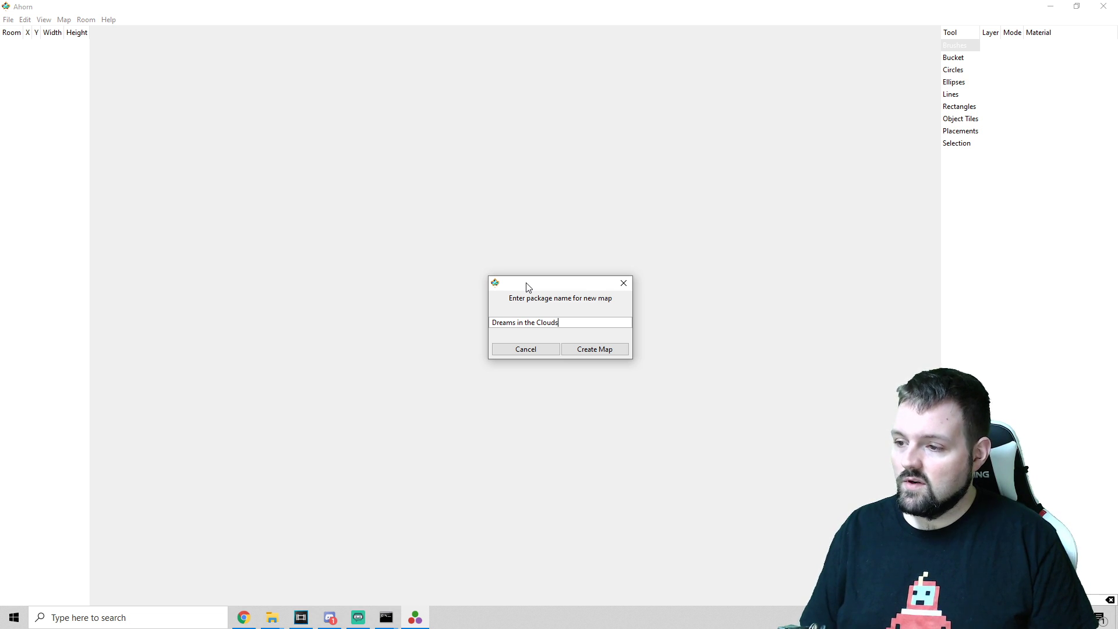
click(594, 350)
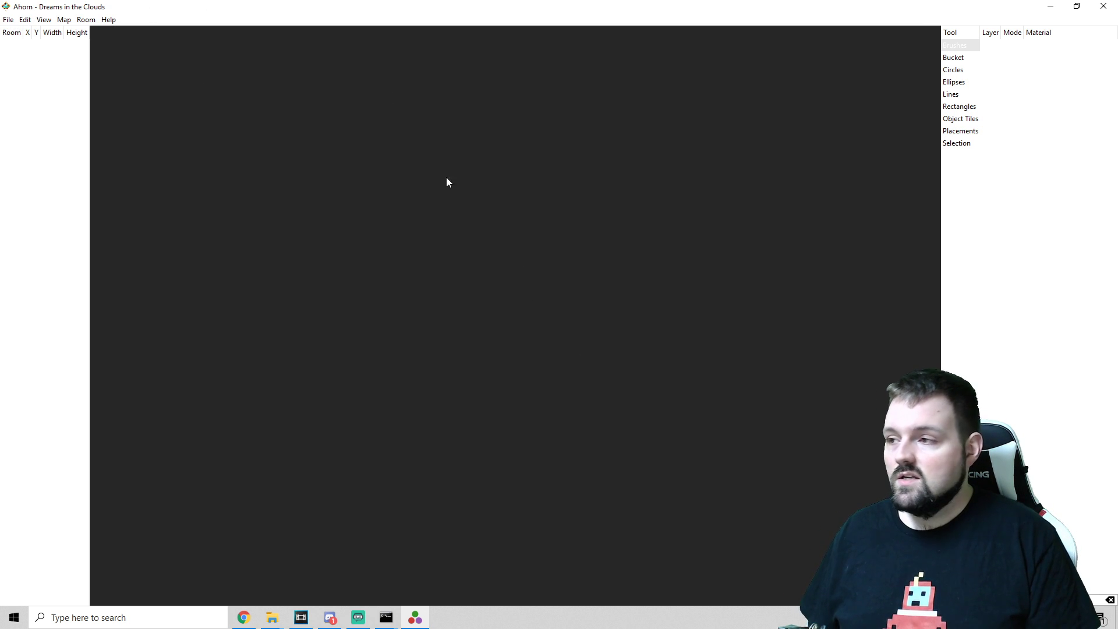
Add a 40 by 23 room named a-01 to the map
click(86, 19)
click(185, 88)
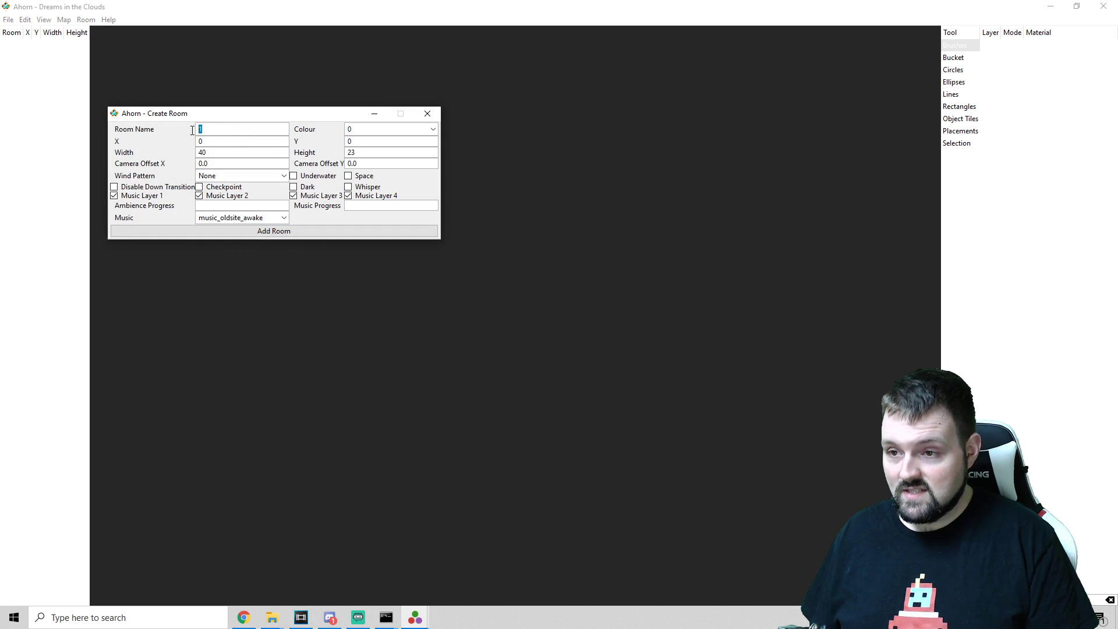
text(a-0)
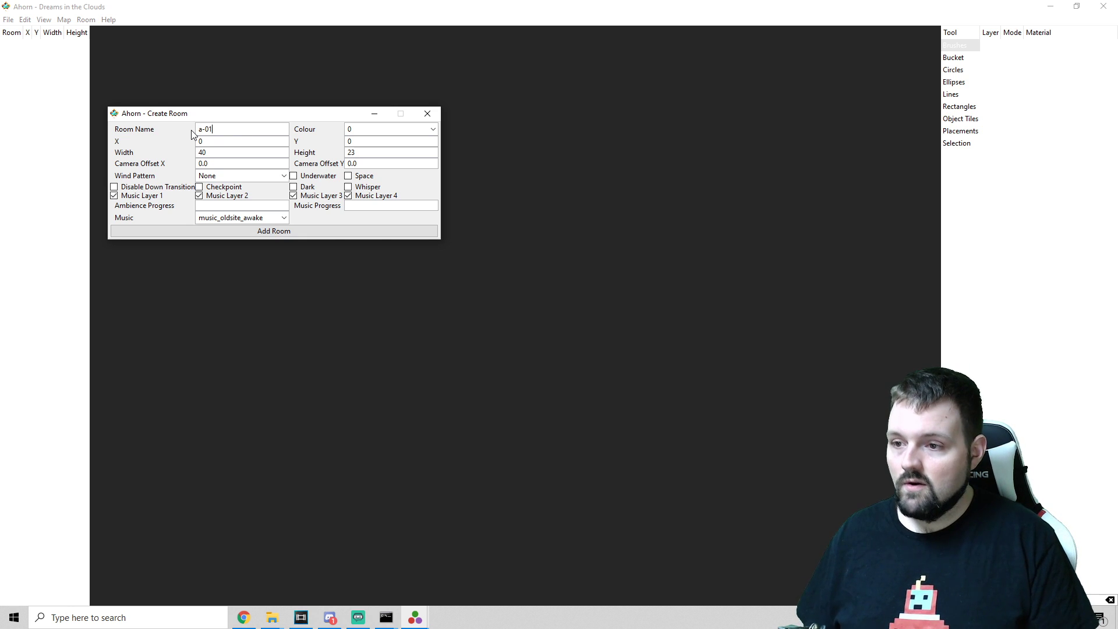
click(286, 231)
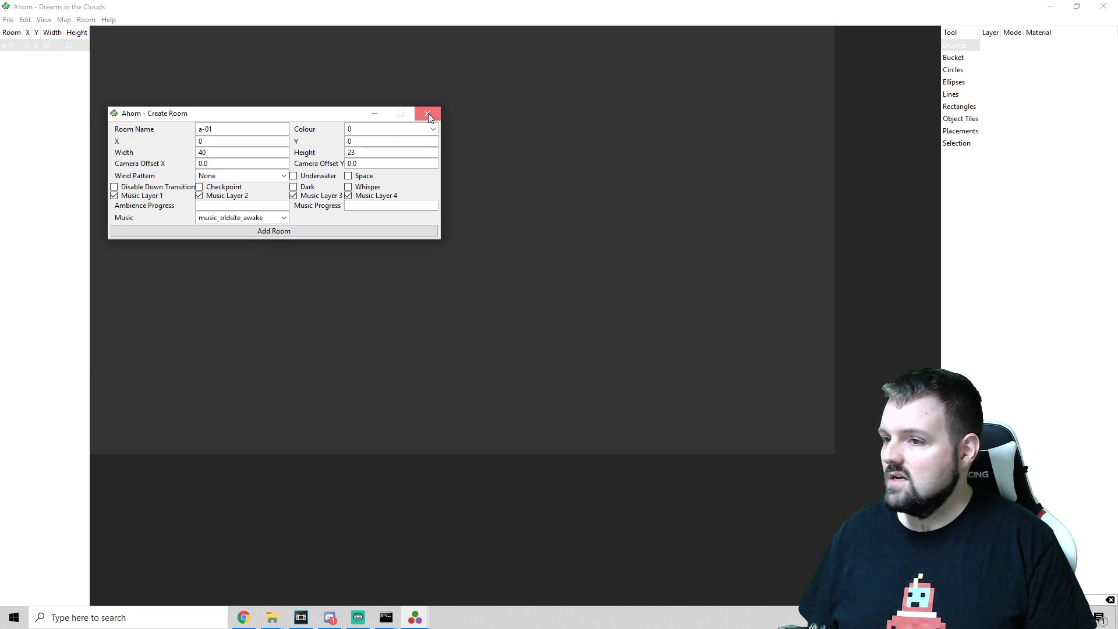
click(428, 114)
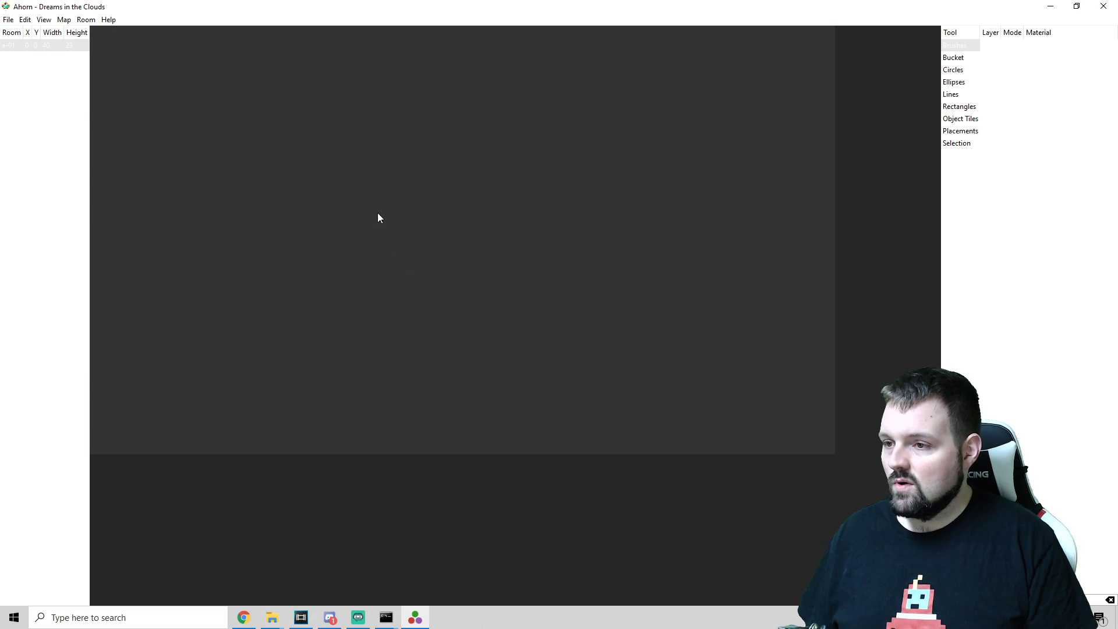
scroll(352, 196, up, 1)
scroll(404, 227, up, 1)
scroll(591, 307, down, 1)
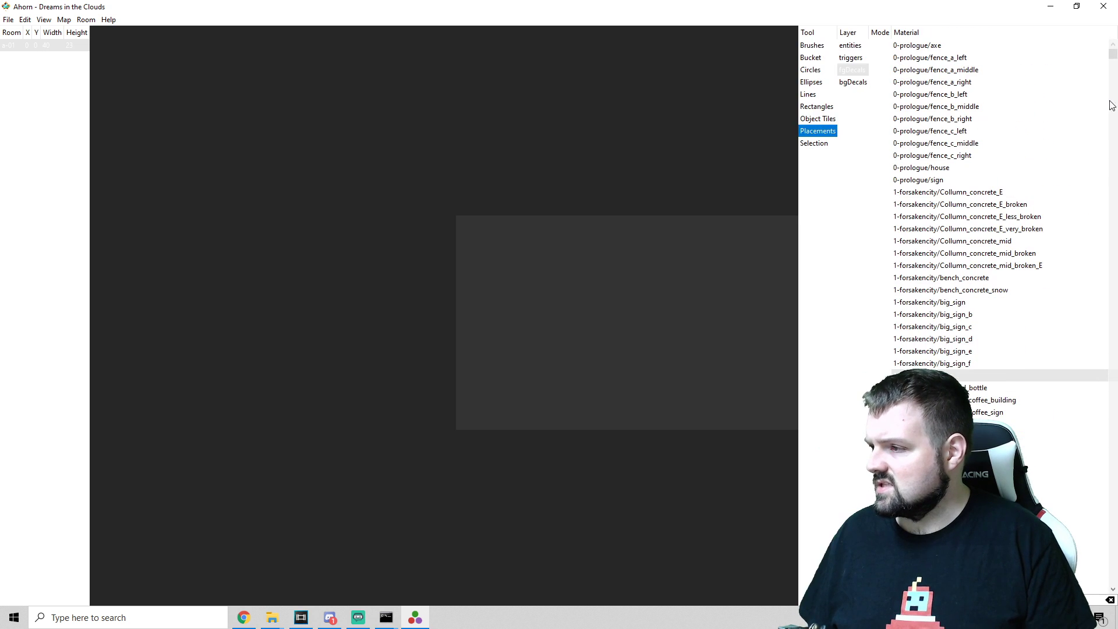
Place a Player spawn point near the lower left of room a-01 and center the room
click(851, 45)
drag(1116, 53, 1113, 355)
click(504, 382)
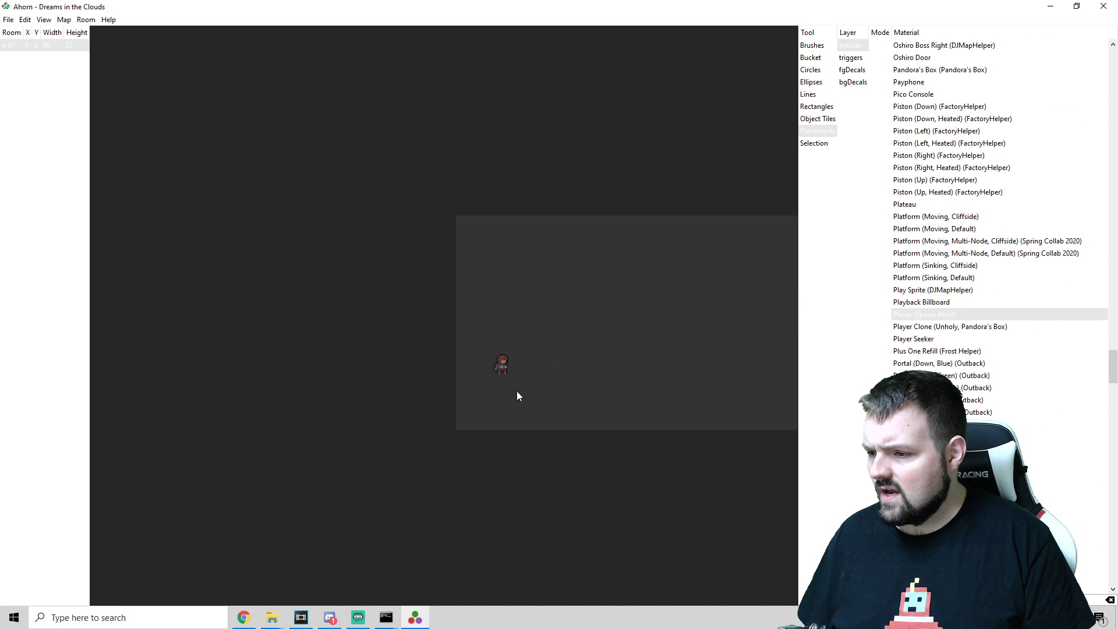
right_drag(364, 177, 194, 176)
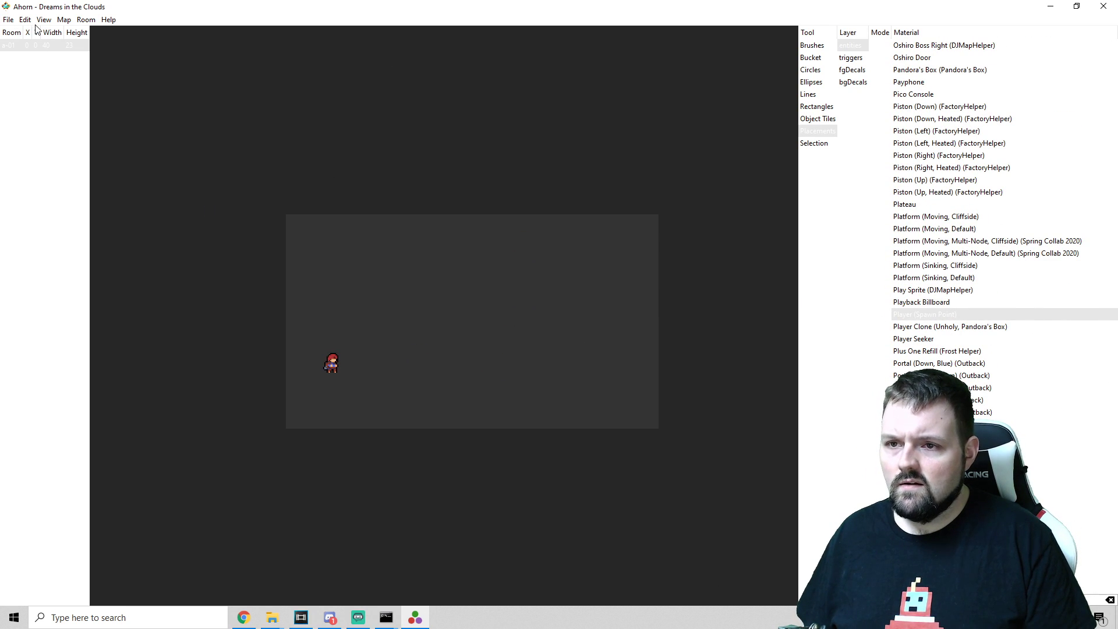
click(8, 19)
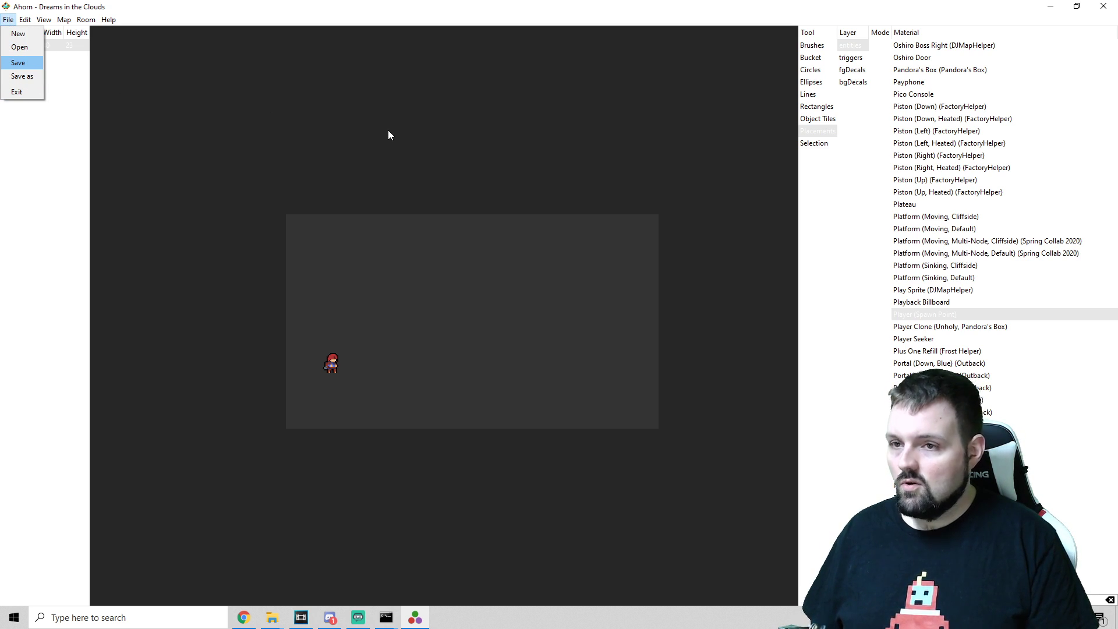
Create a 'Dreams in the Clouds' mod folder in the Mods directory
click(272, 617)
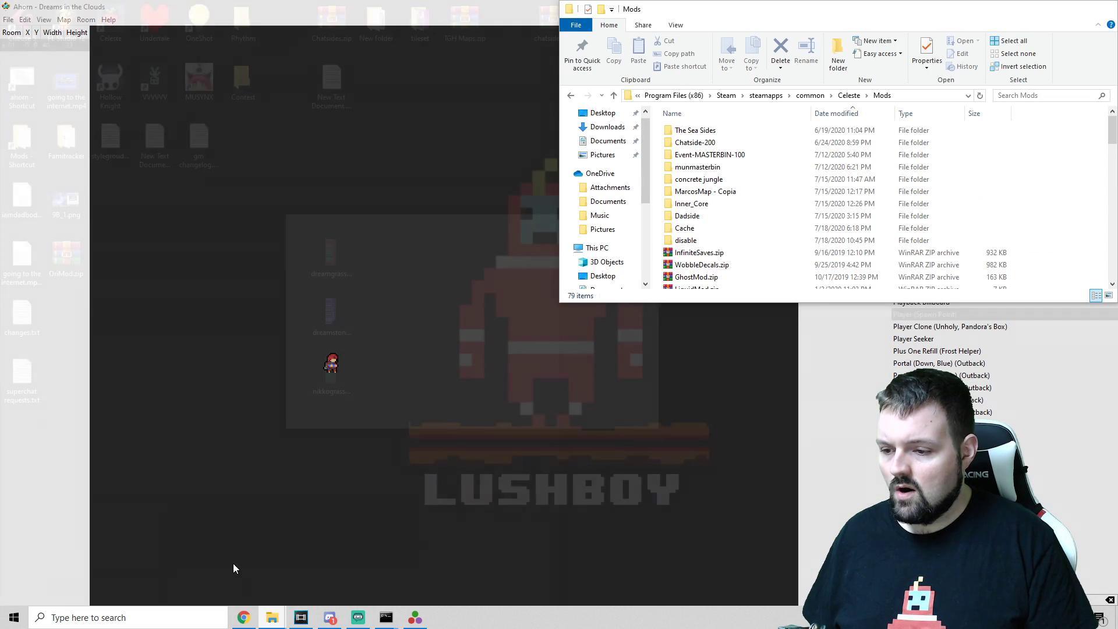
click(233, 564)
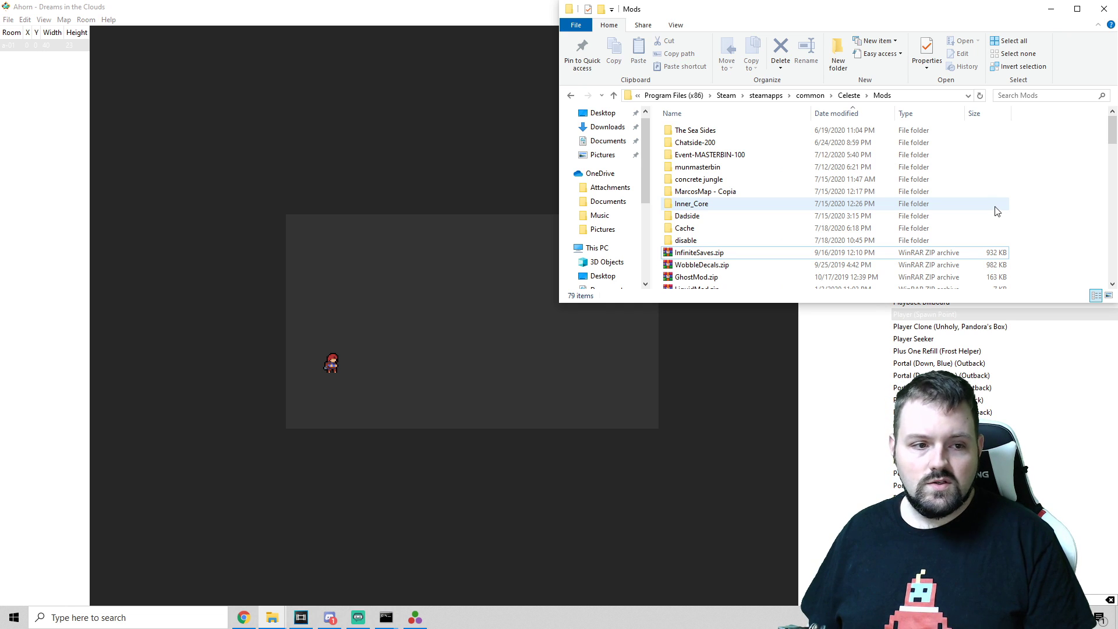
right_click(1016, 173)
mouse_move(1034, 314)
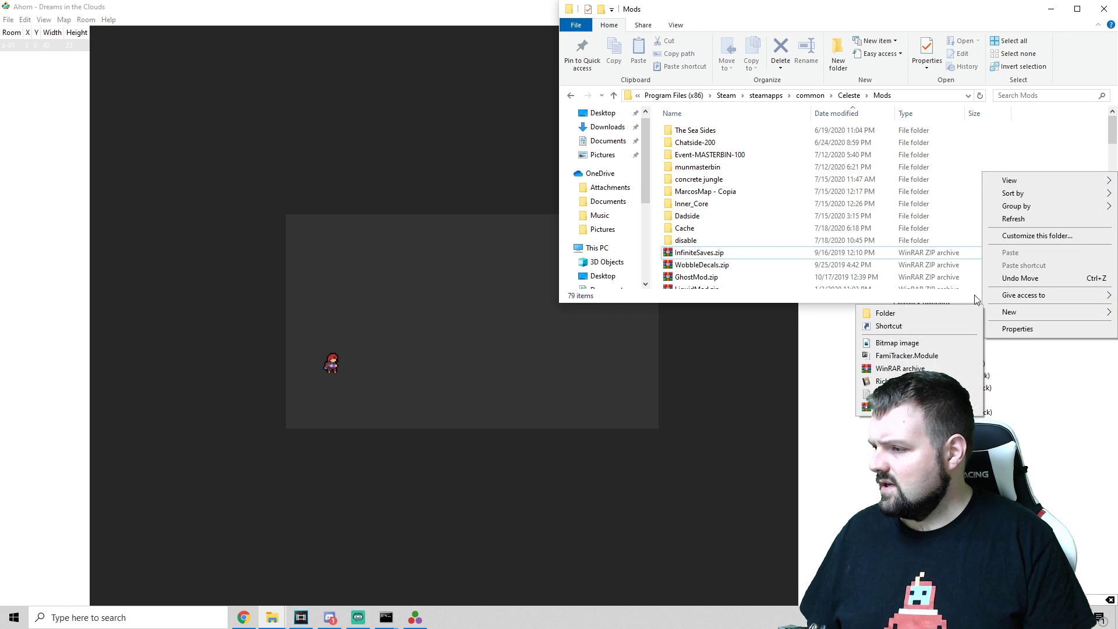
click(909, 313)
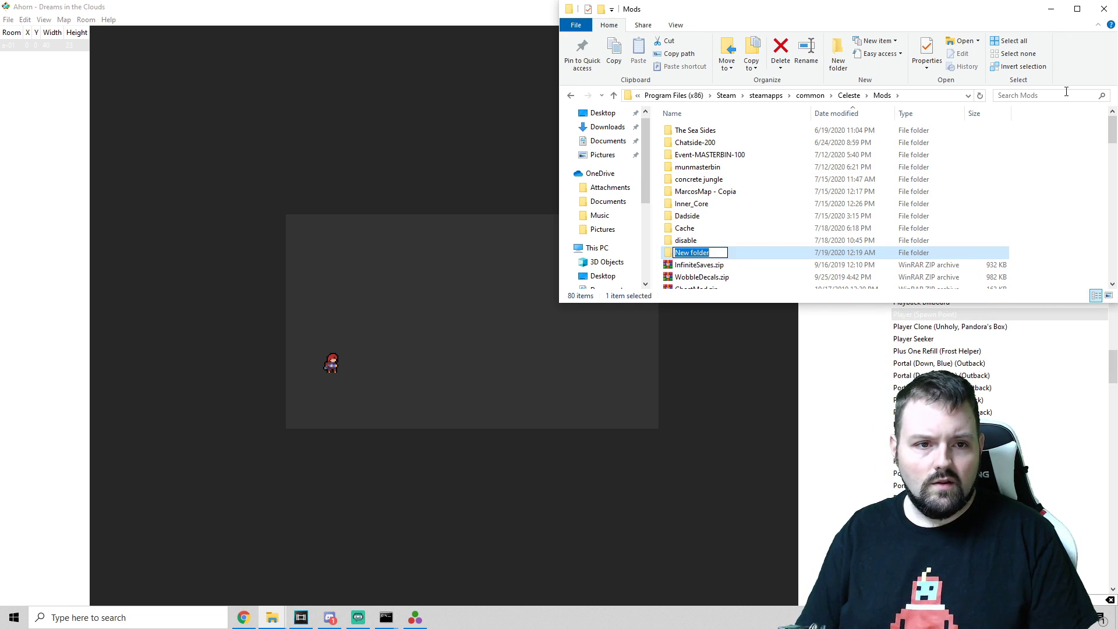
text(Dreams in the C)
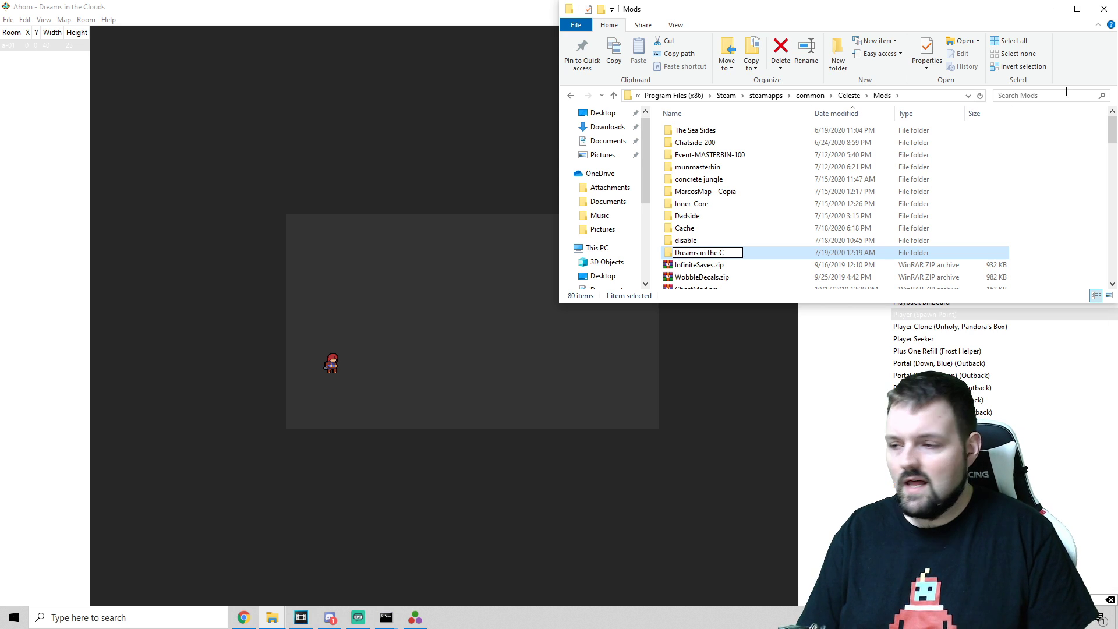
text(louds)
key(Return)
key(Return)
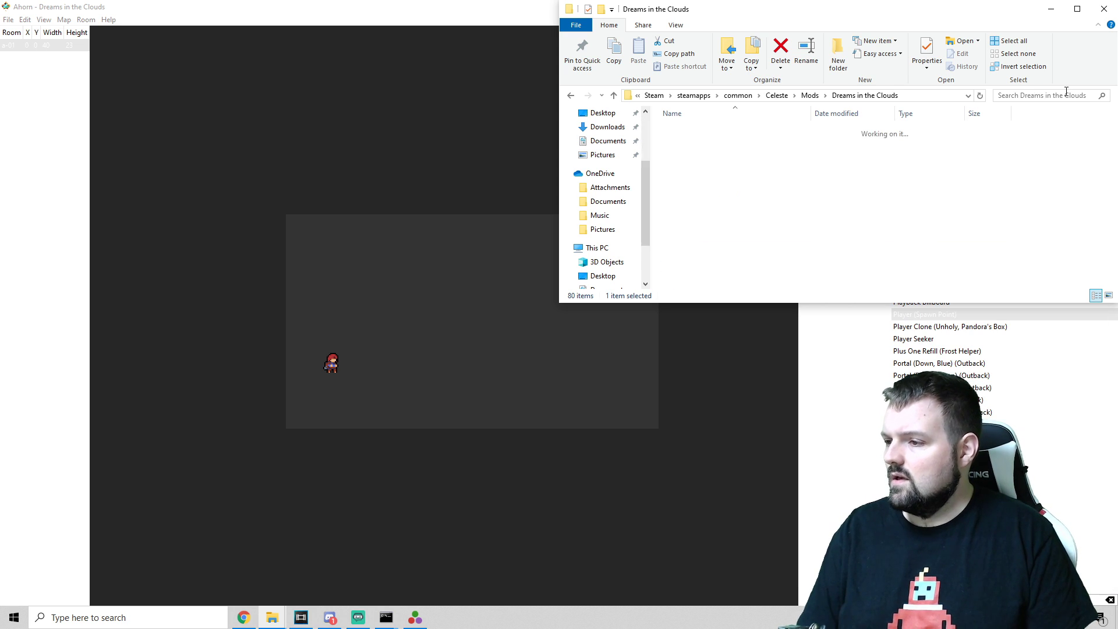
Create nested Maps and iamdadbod folders inside the mod folder
right_click(754, 209)
mouse_move(781, 352)
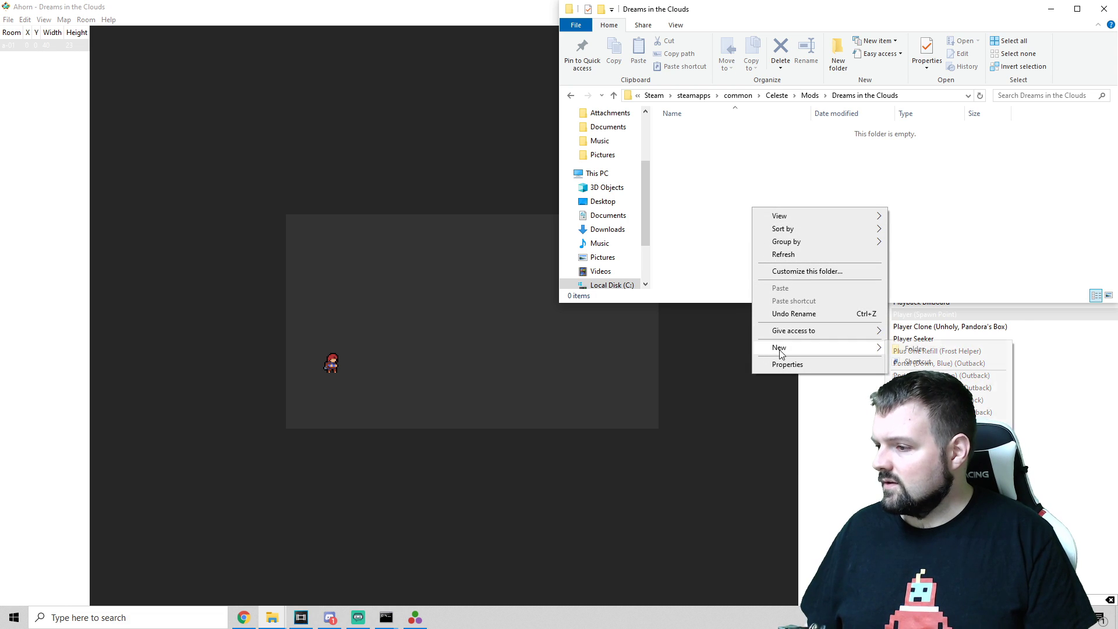
click(914, 349)
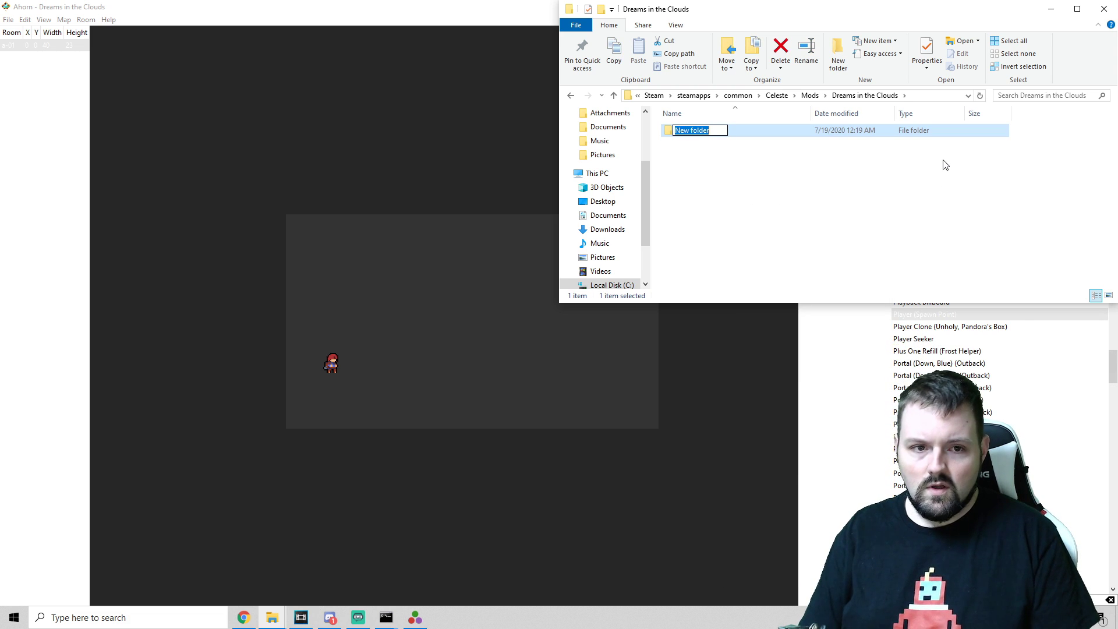
text(Maps)
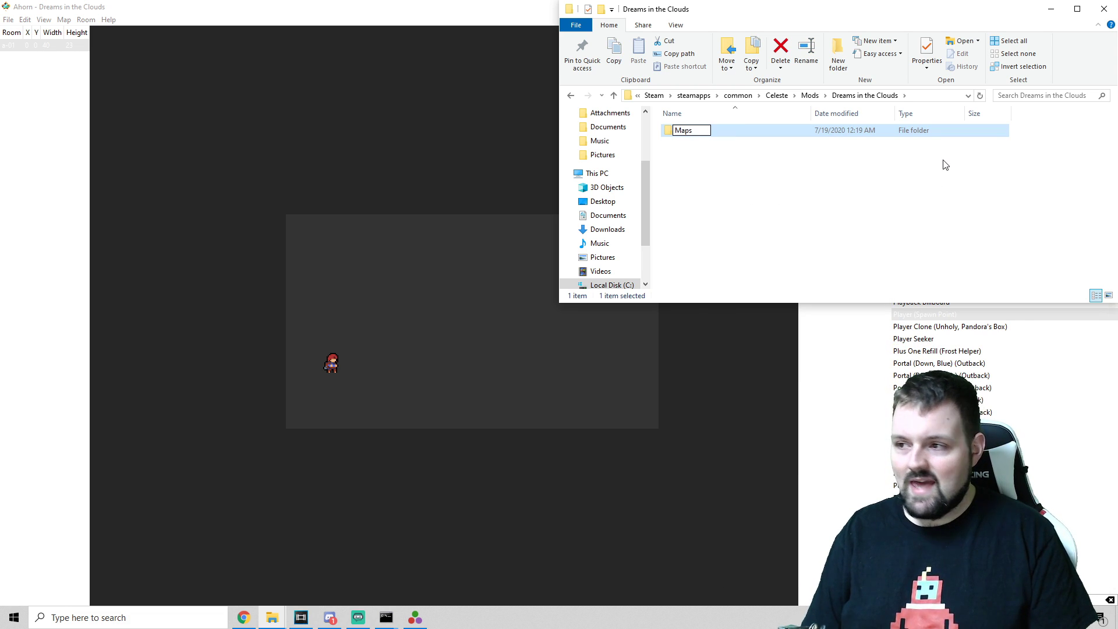
key(Return)
key(Return)
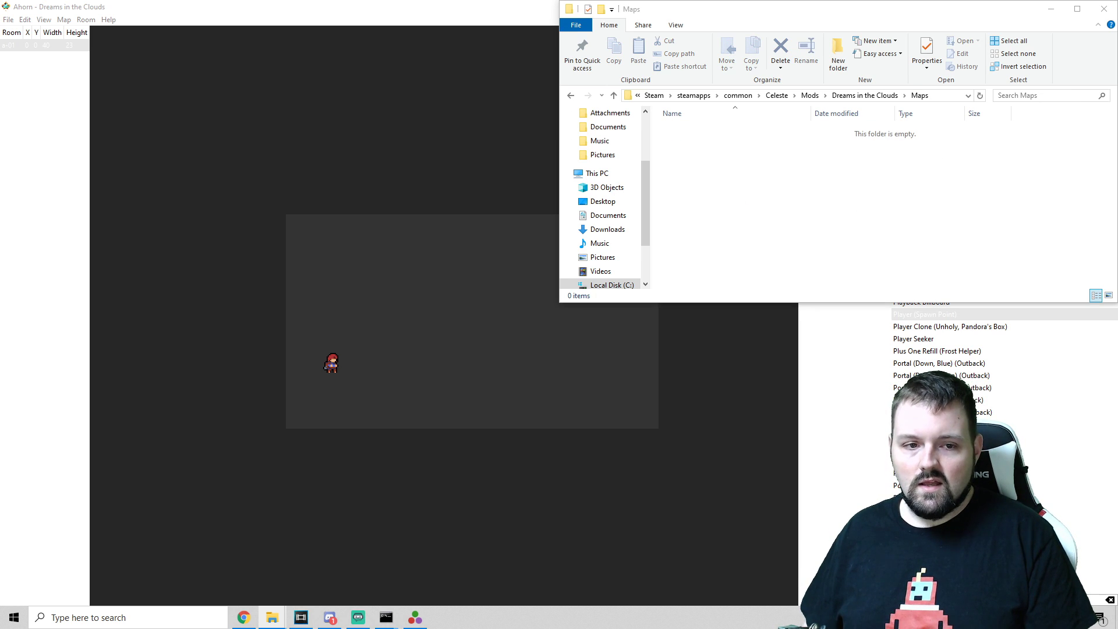
right_click(732, 168)
mouse_move(790, 309)
click(886, 305)
text(iamd)
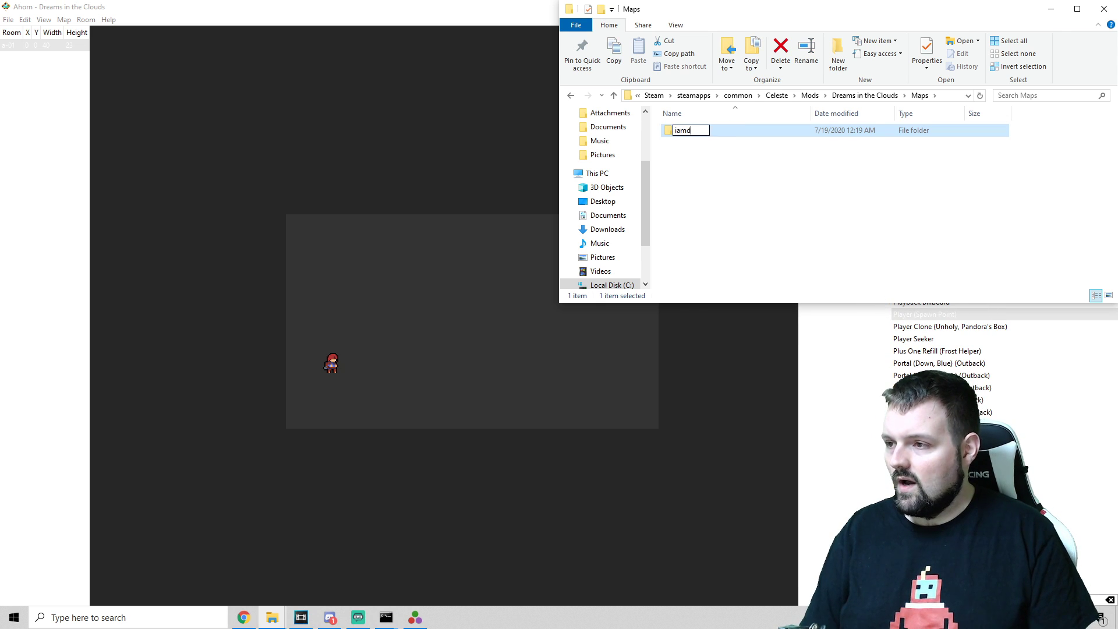
text(adbod)
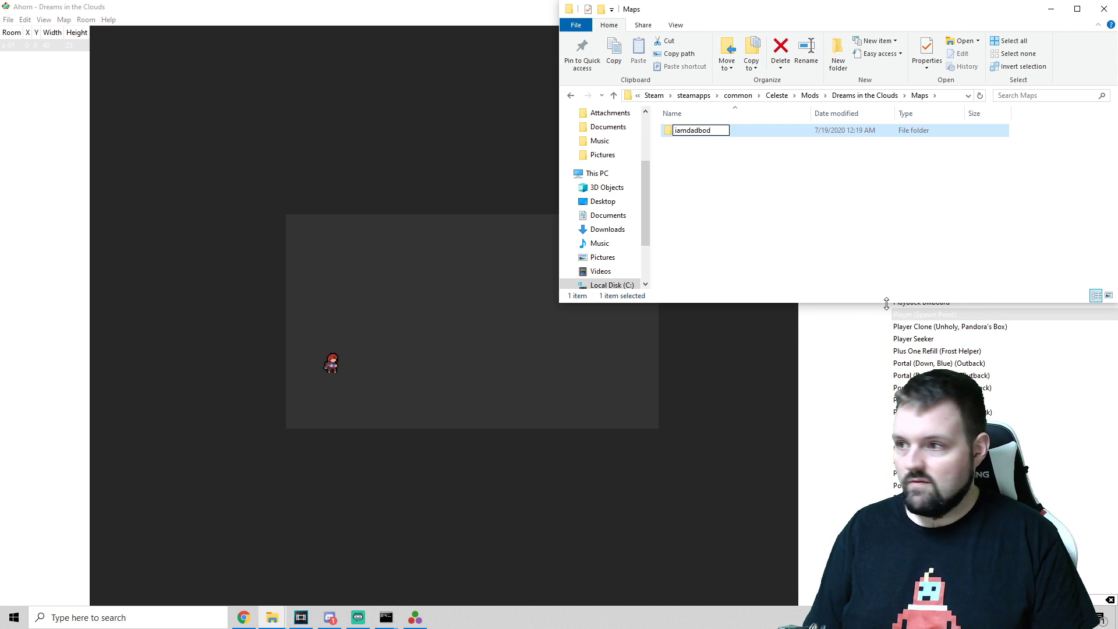
key(Return)
key(Return)
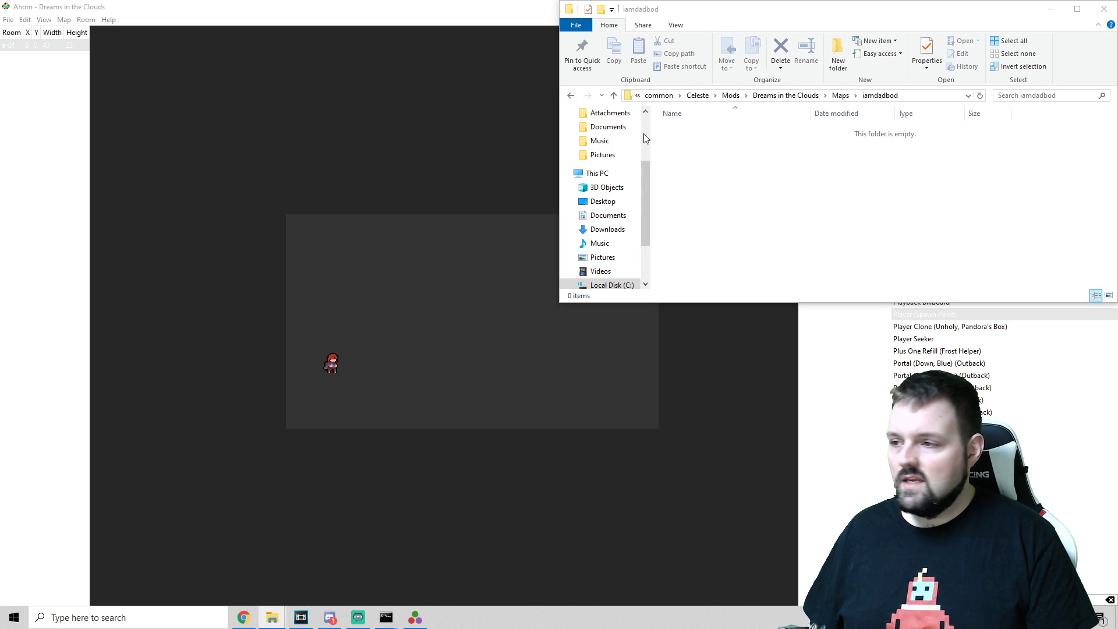
Create a 'Dreams in the Clouds' folder inside iamdadbod and open it
right_click(759, 173)
mouse_move(808, 320)
click(916, 315)
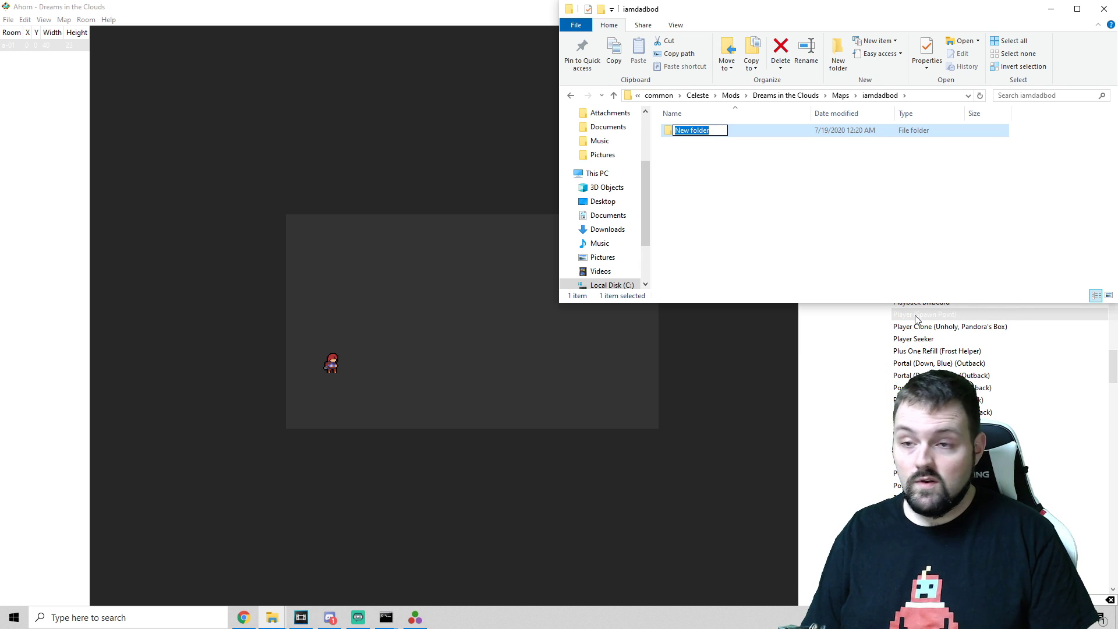
text(Dreams in the Clouds)
key(Return)
key(Return)
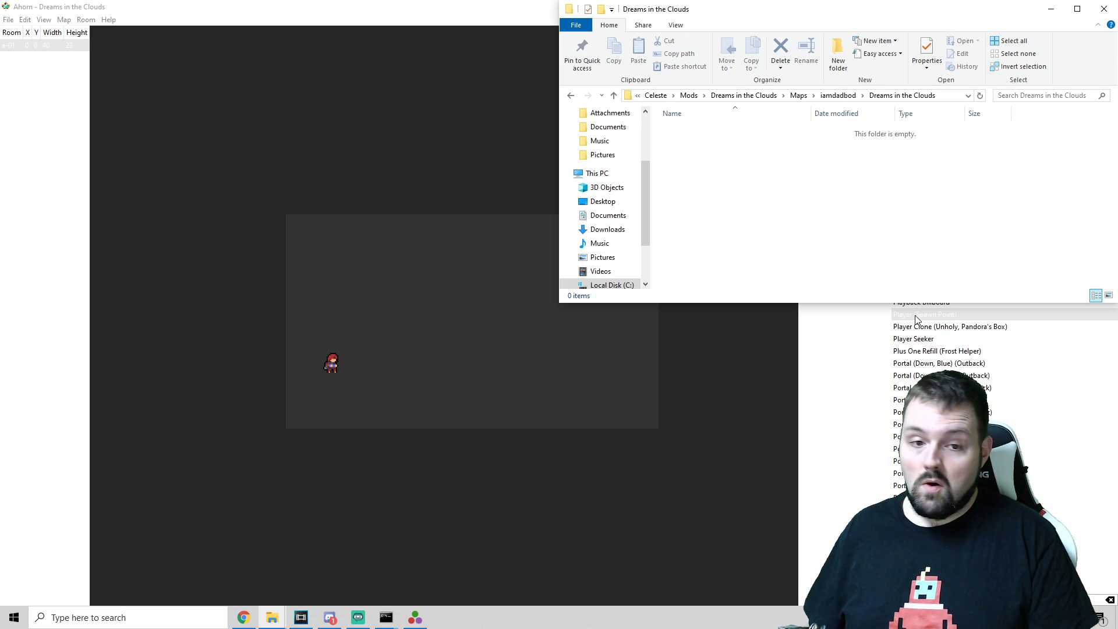
click(916, 317)
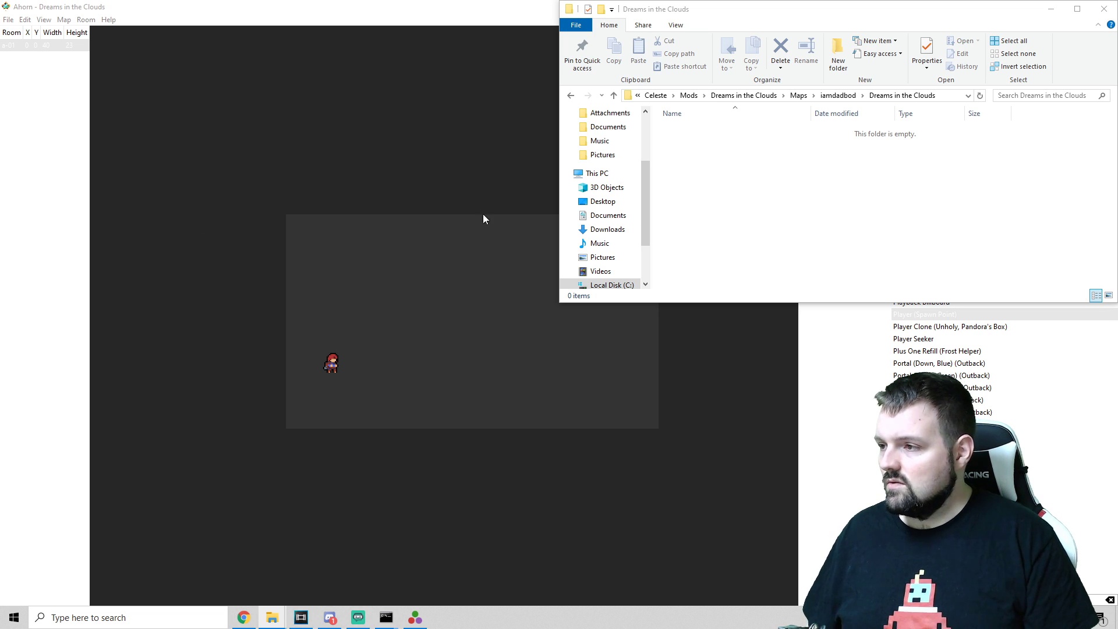
Save the map as 'dreams in the clouds' in Mods/Dreams in the Clouds/Maps/iamdadbod/Dreams in the Clouds
click(10, 19)
click(31, 68)
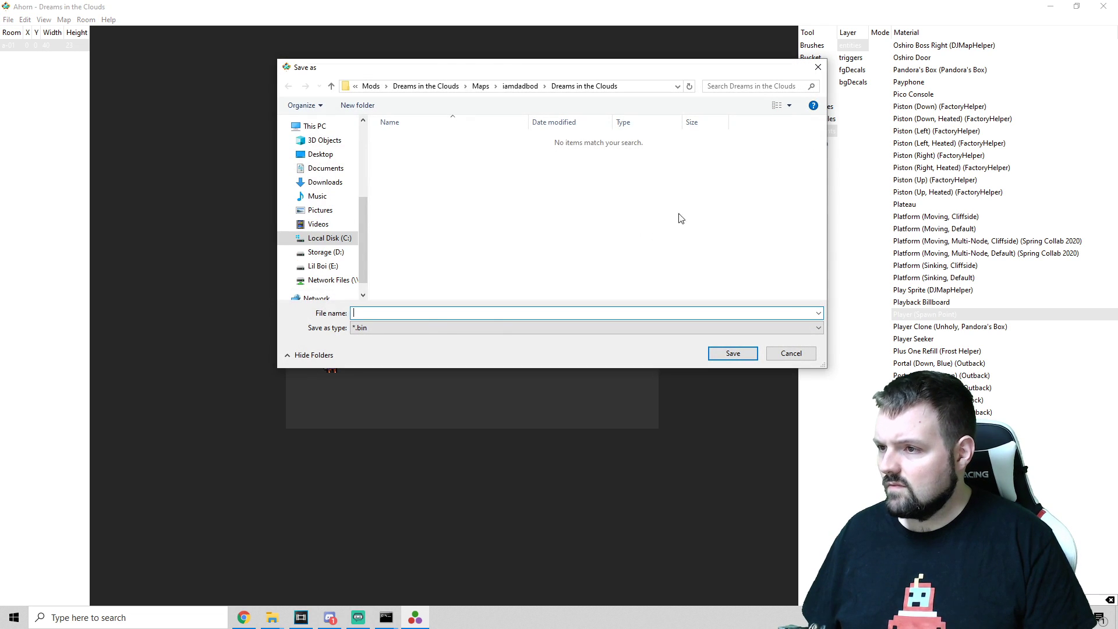
click(373, 89)
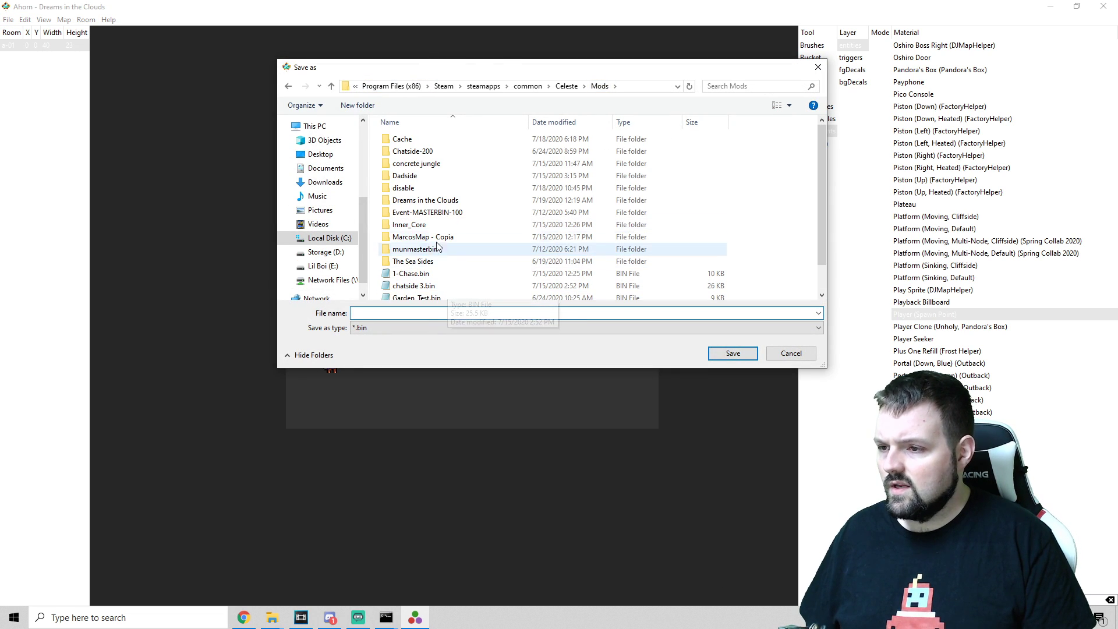
double_click(438, 207)
double_click(412, 138)
double_click(414, 139)
double_click(414, 140)
click(402, 312)
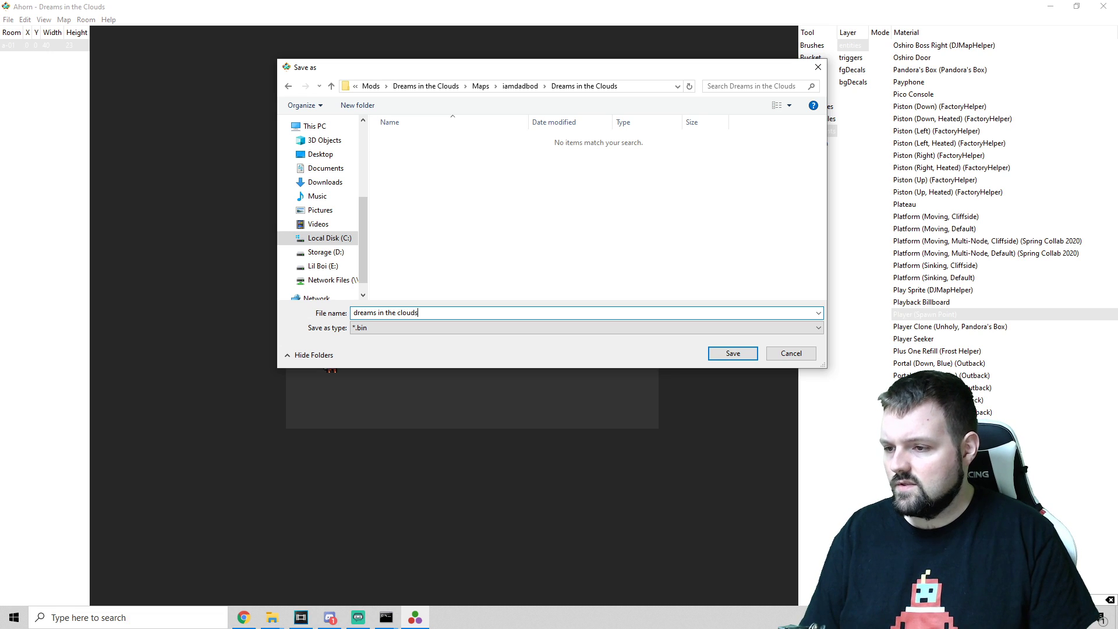
key(Return)
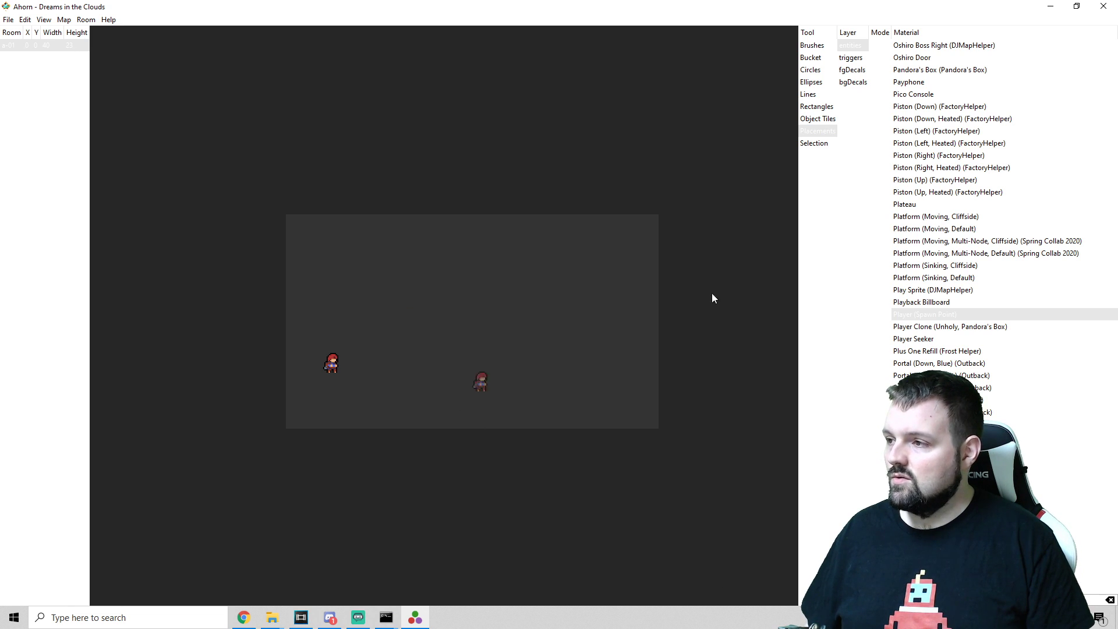
click(1051, 7)
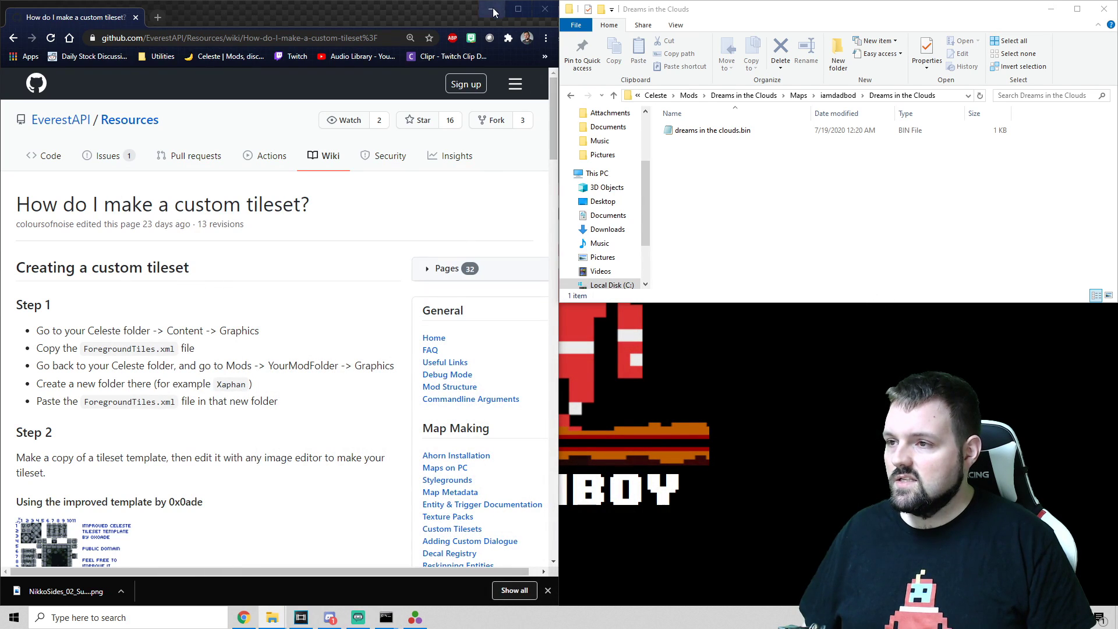
Select the dreamgrass, dreamstone and nikkograss images on the desktop, then bring back the wiki
click(491, 9)
drag(390, 447, 315, 217)
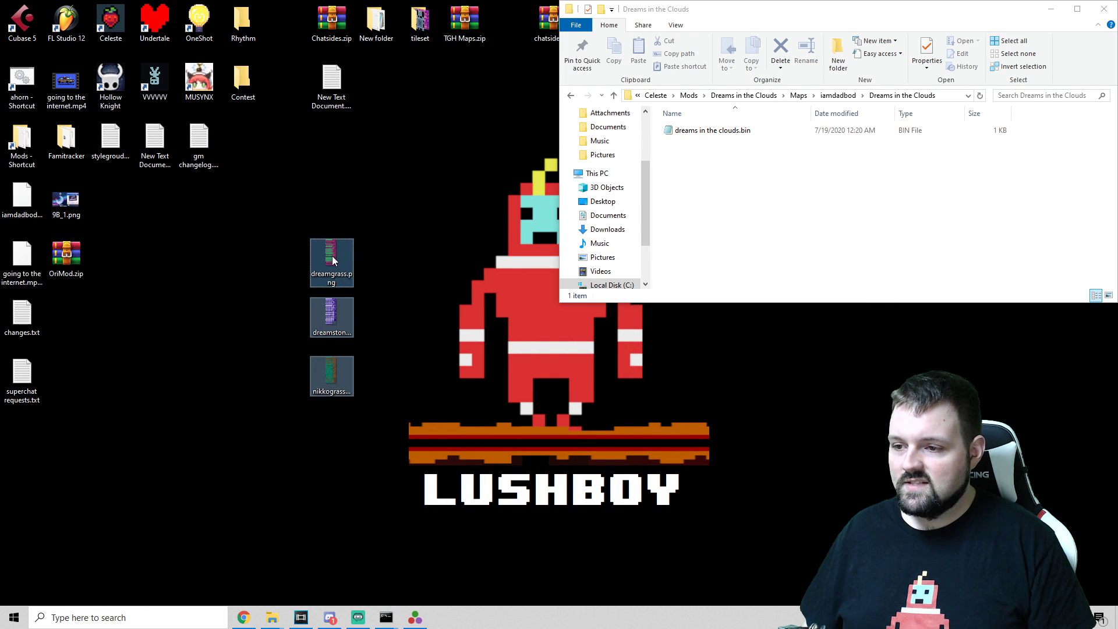
click(244, 618)
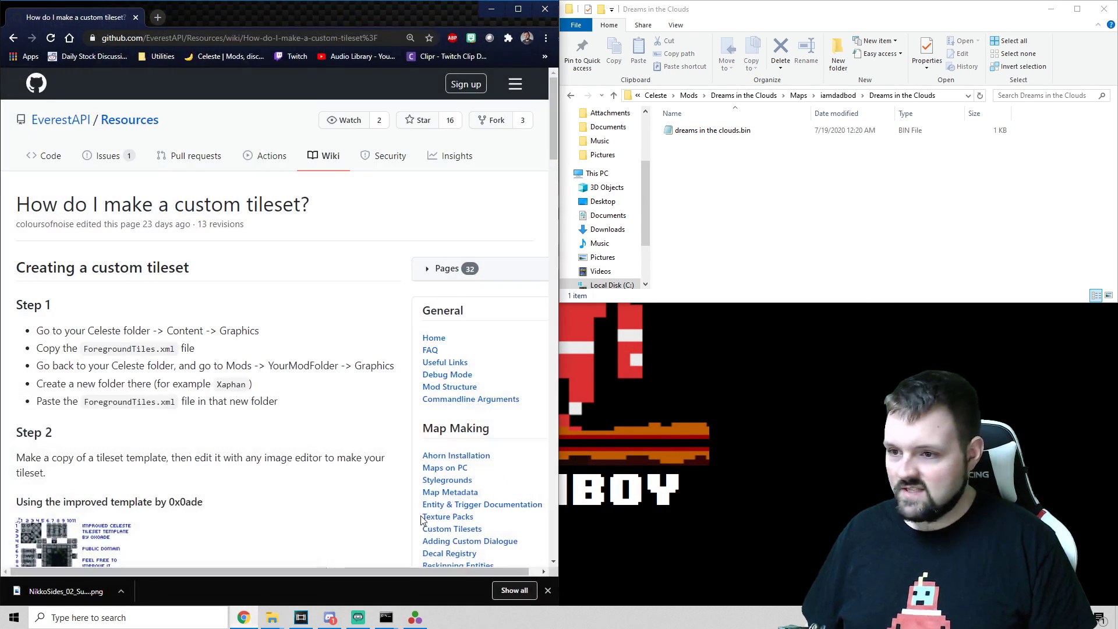
Scroll the tileset wiki to Step 3 and open the Dreams in the Clouds mod root in Explorer
scroll(297, 294, down, 8)
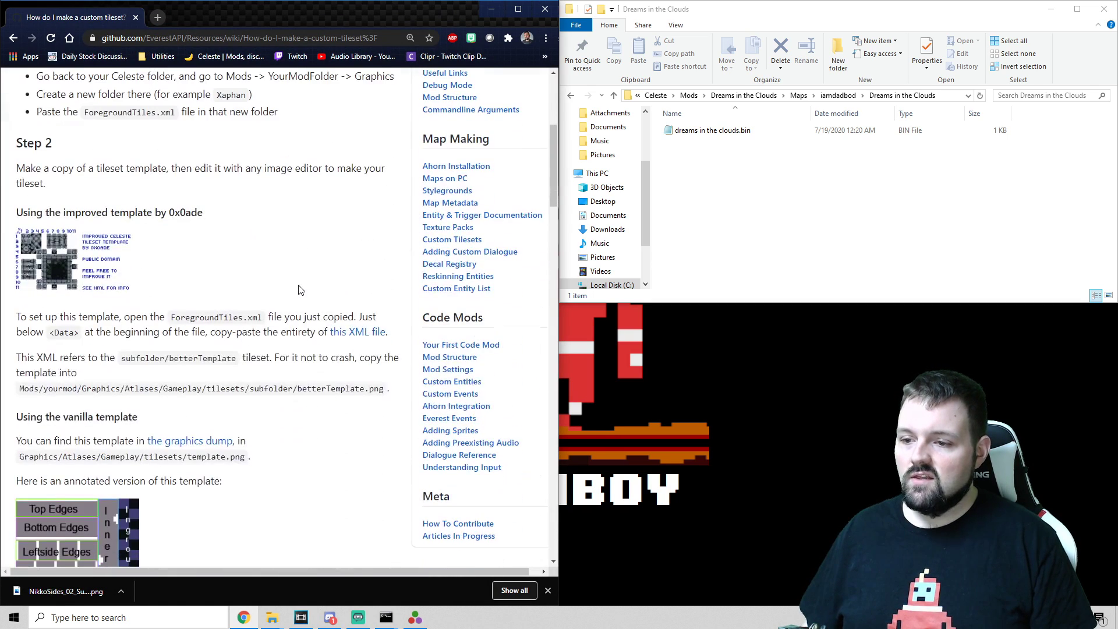
scroll(270, 289, up, 3)
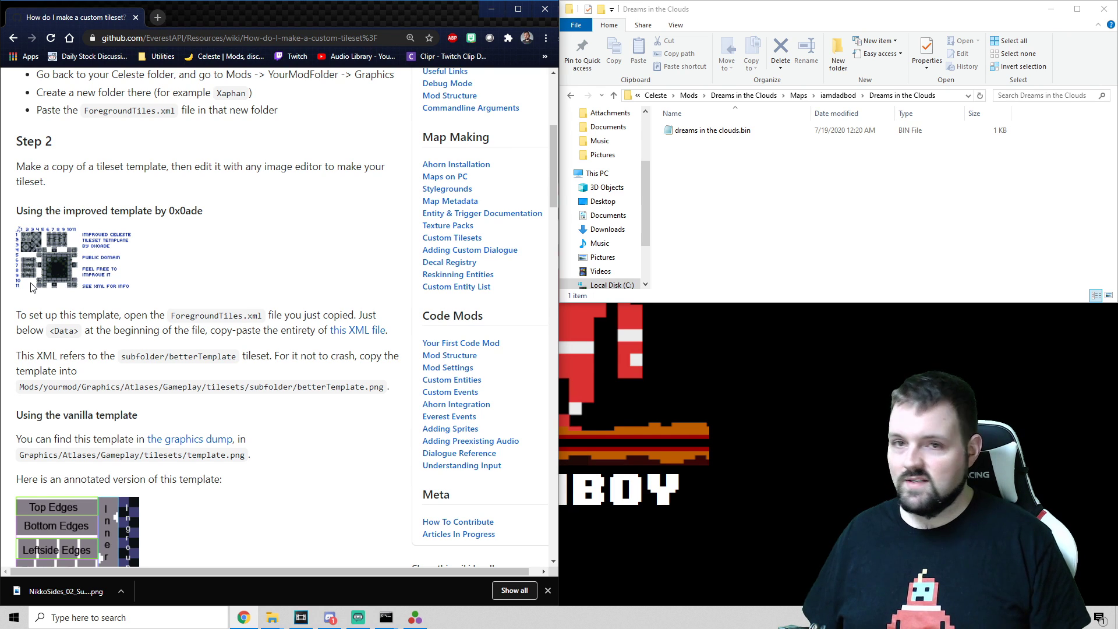
scroll(73, 280, down, 6)
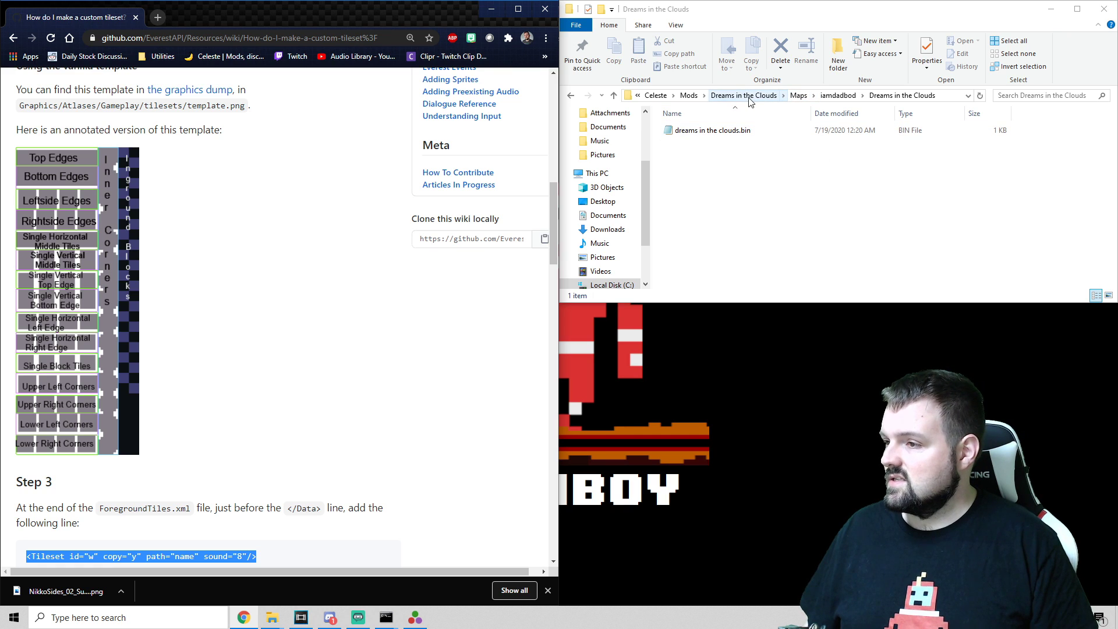
click(689, 95)
double_click(706, 256)
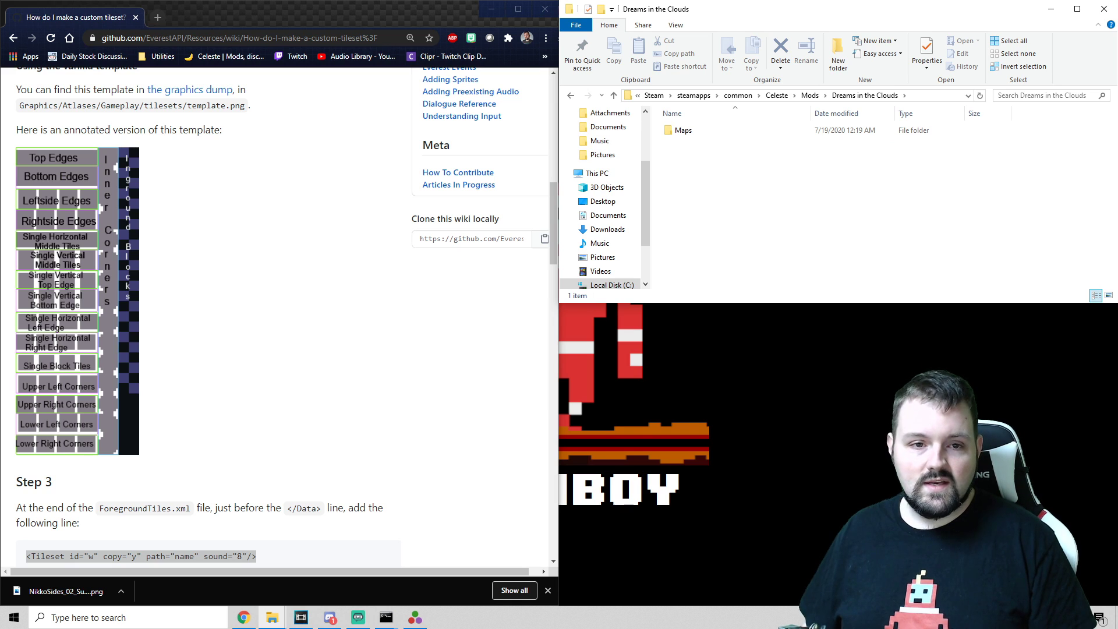
Create a Graphics folder in the mod root with an Atlases folder inside it
right_click(802, 165)
mouse_move(908, 304)
click(963, 306)
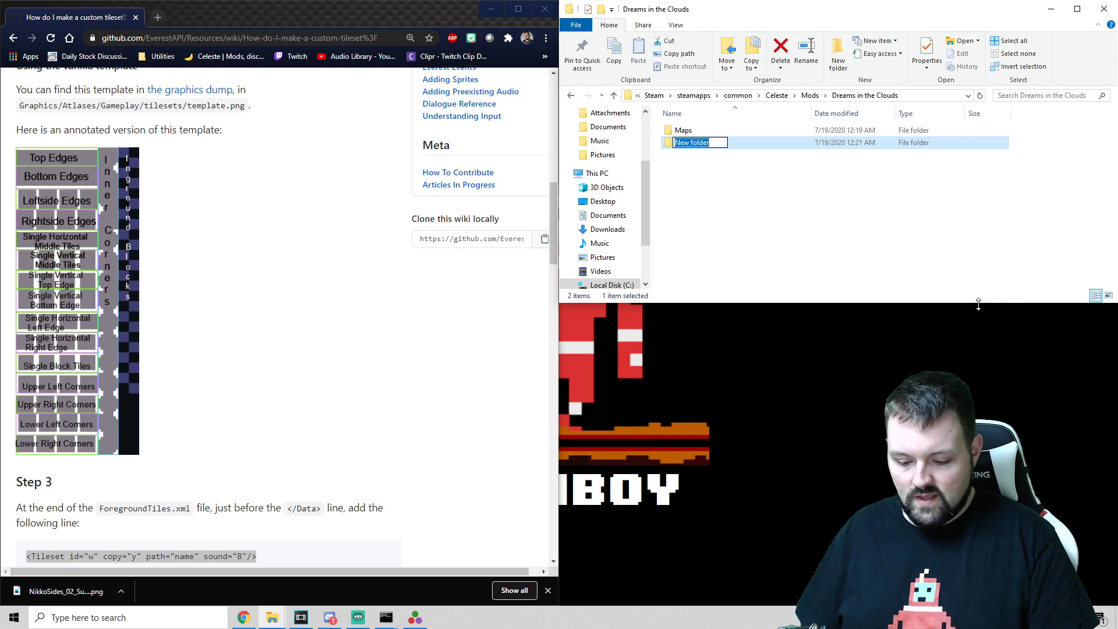
text(Graphics)
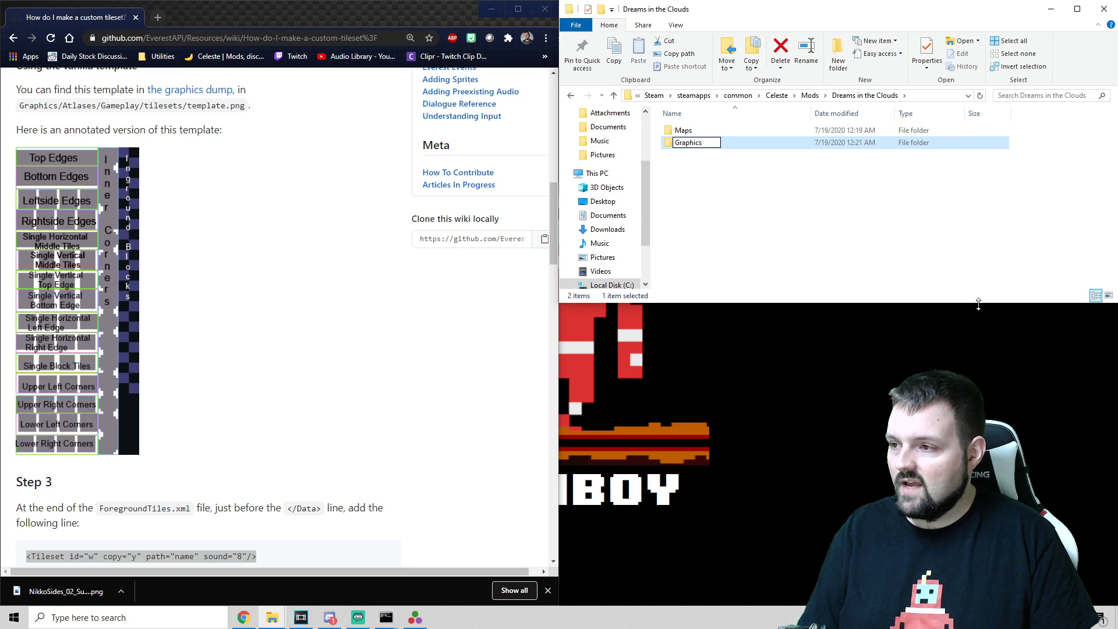
key(Return)
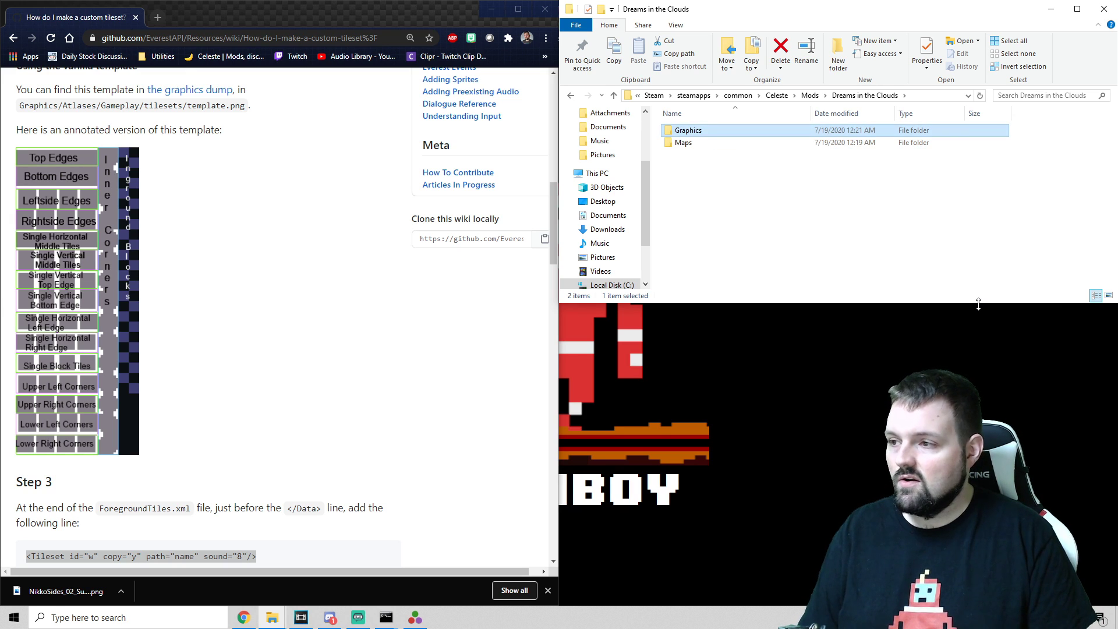
key(Return)
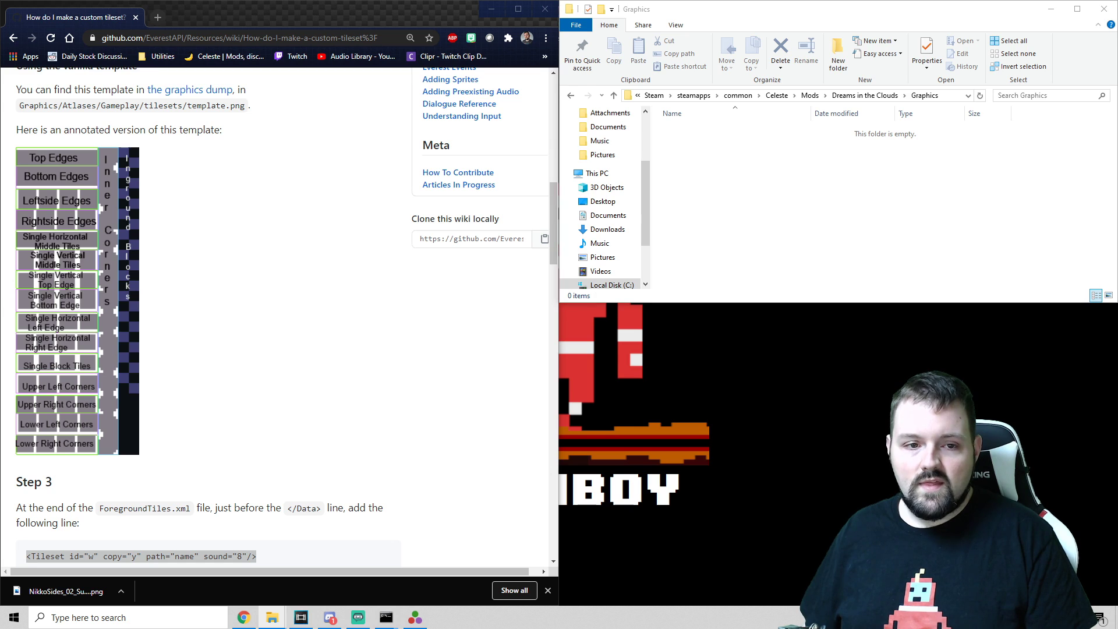
right_click(664, 184)
mouse_move(736, 327)
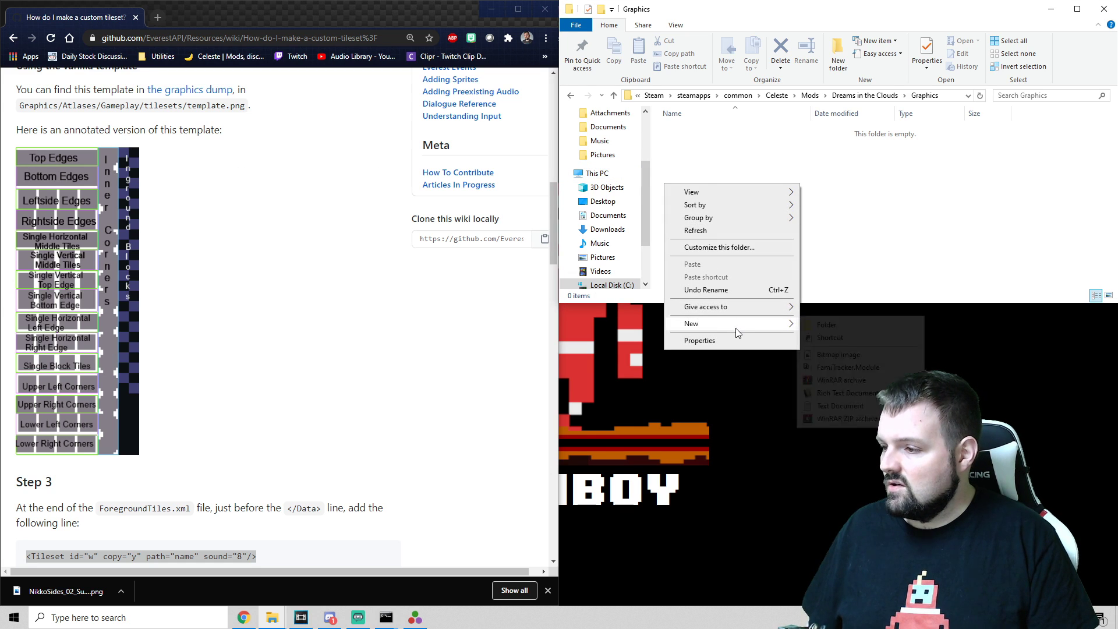
click(838, 329)
text(A)
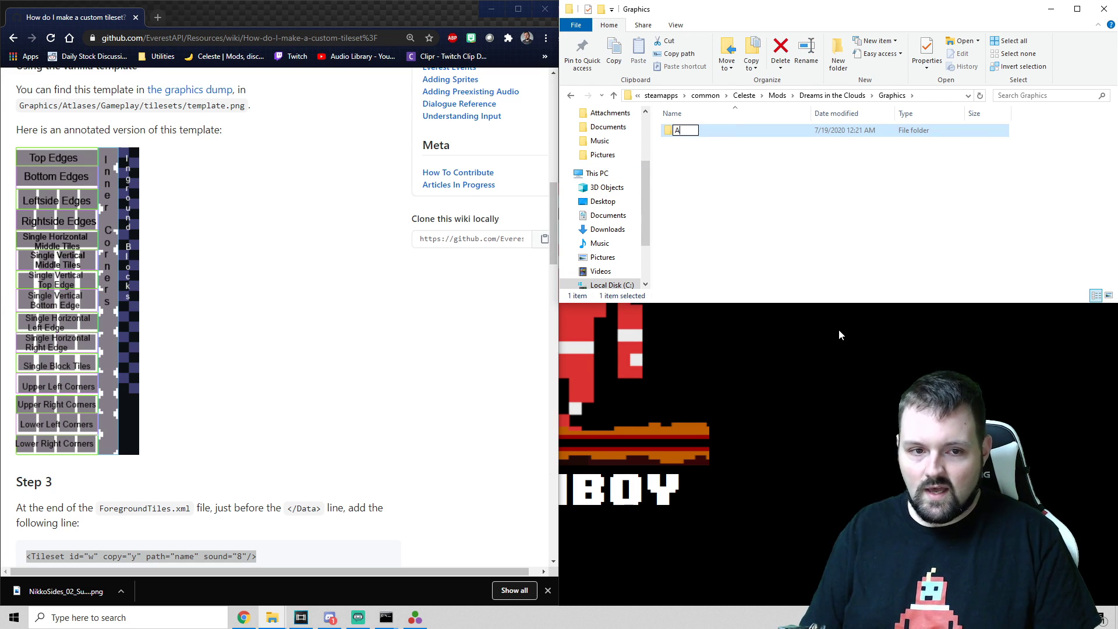
text(tlas)
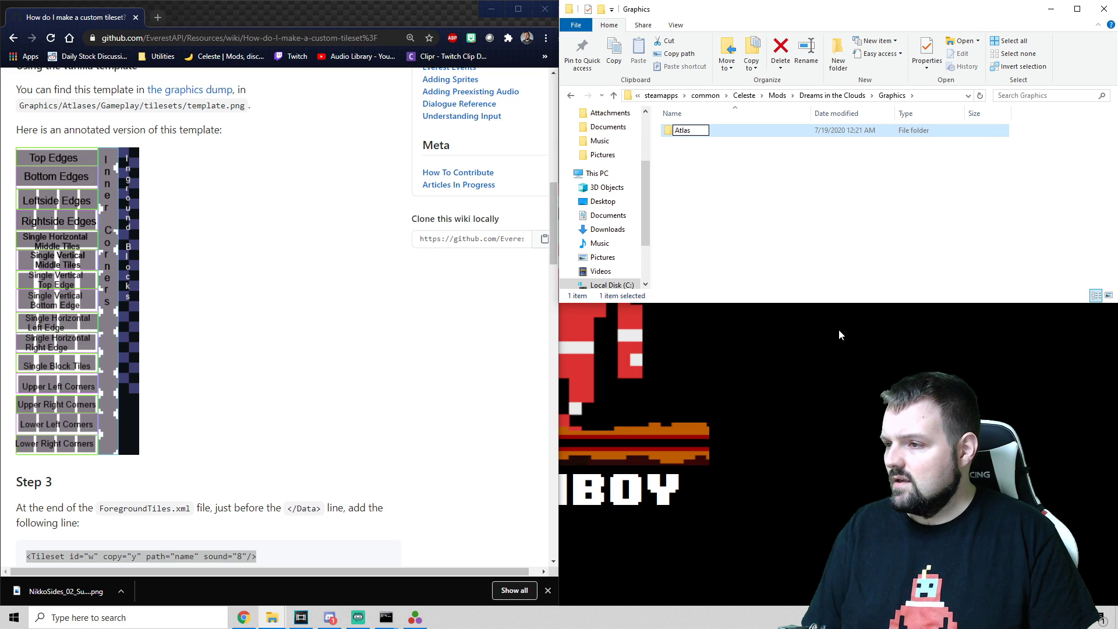
text(es)
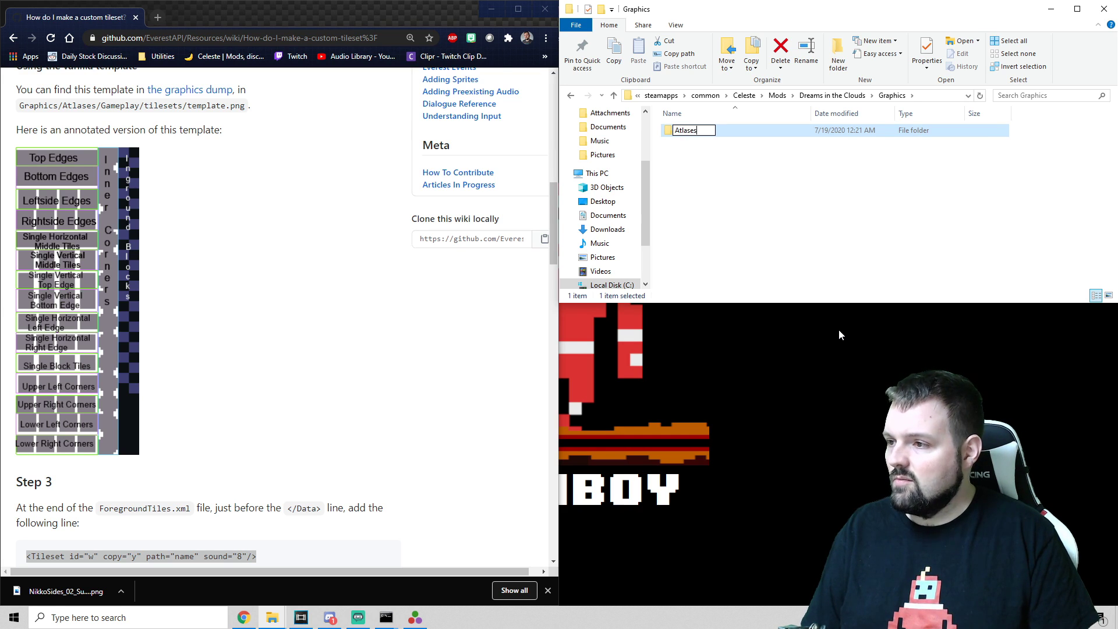
key(Return)
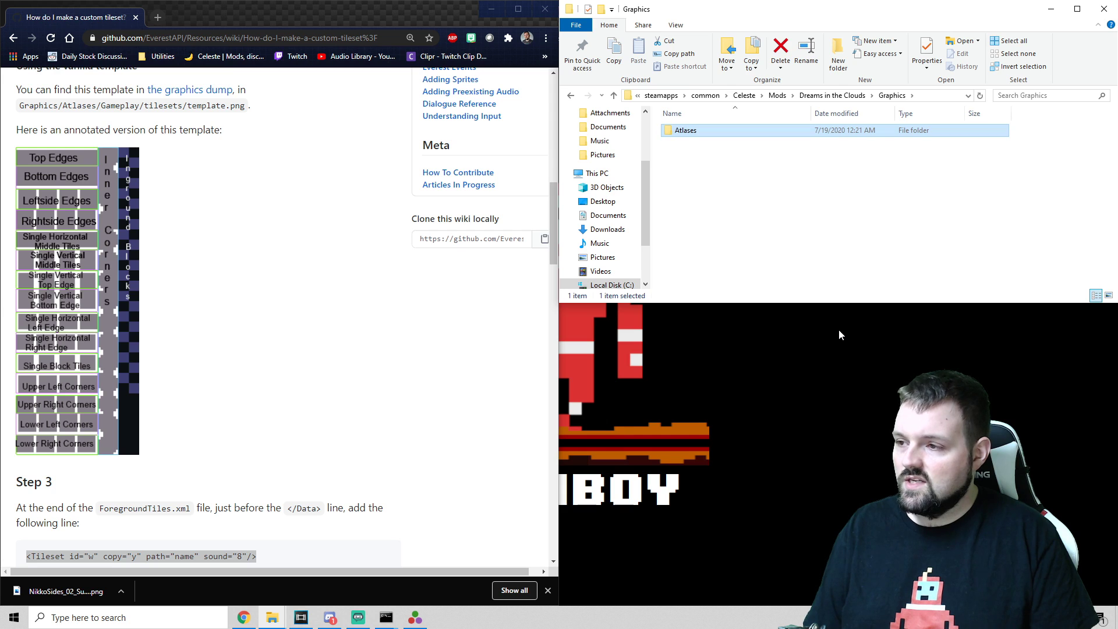
key(Return)
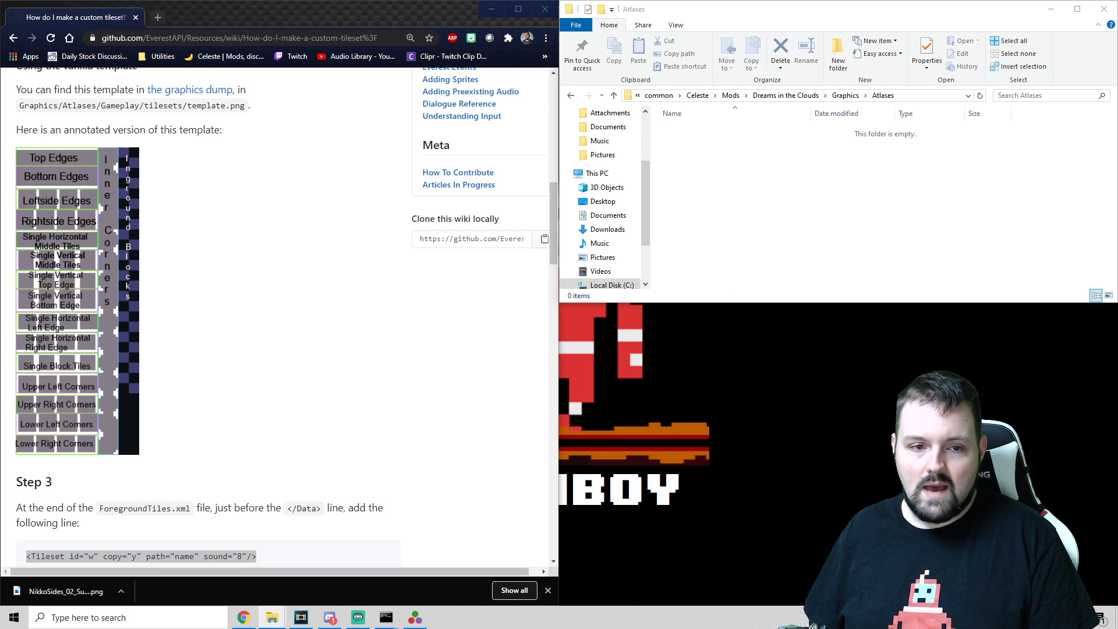
Create a Gameplay folder inside Atlases and a tilesets folder inside Gameplay
right_click(775, 182)
mouse_move(844, 321)
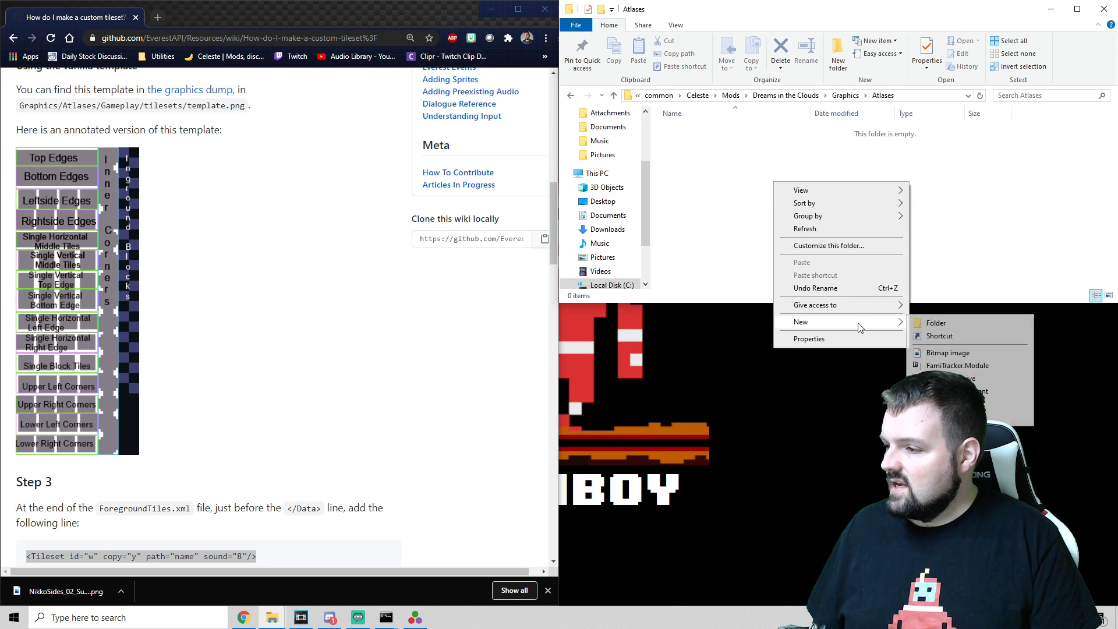
click(946, 328)
text(Gameplay)
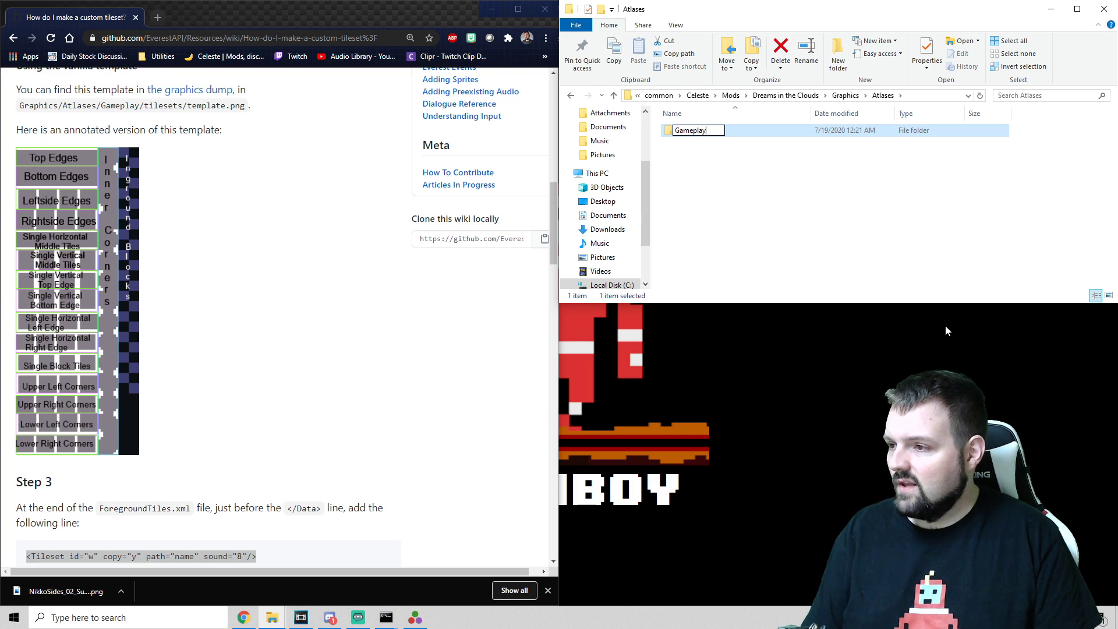
key(Return)
key(Return)
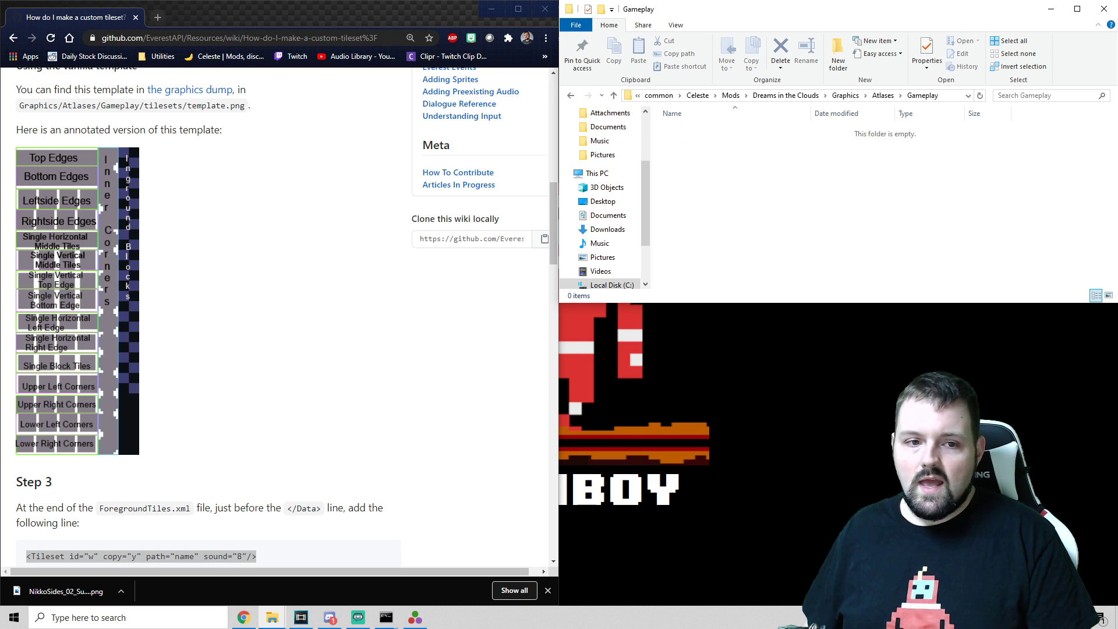
right_click(844, 183)
mouse_move(891, 325)
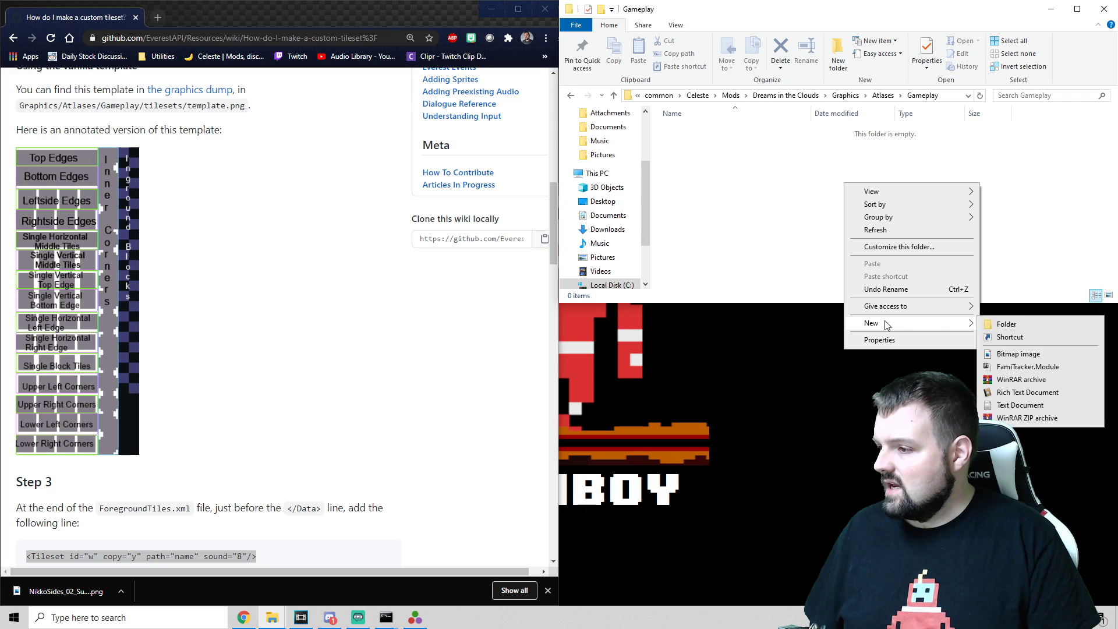
click(1029, 325)
text(tilesets)
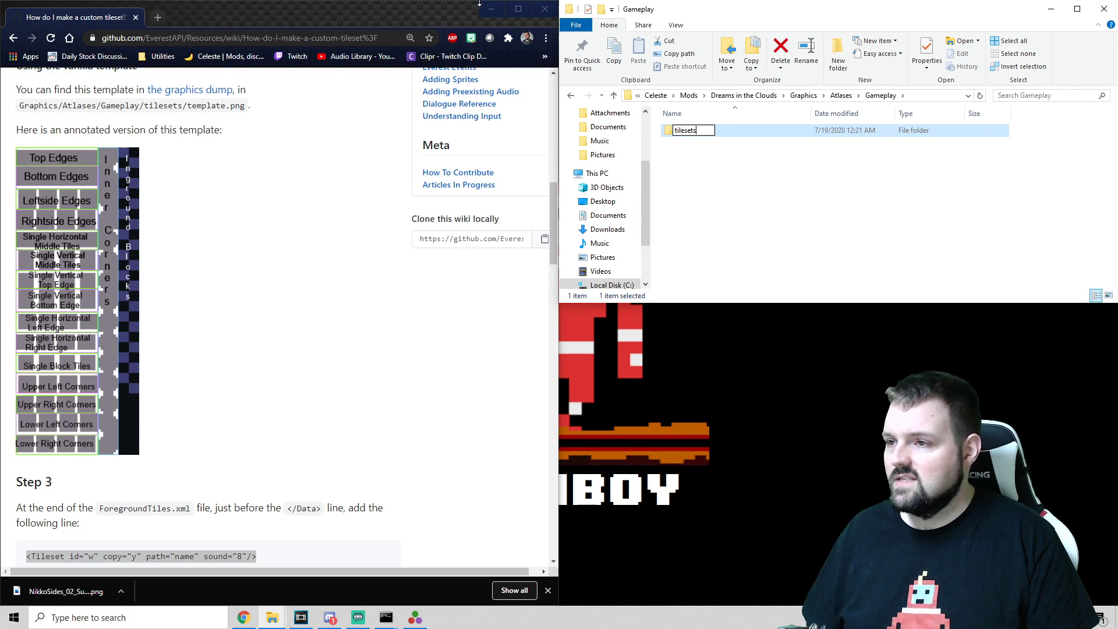
key(Return)
key(Return)
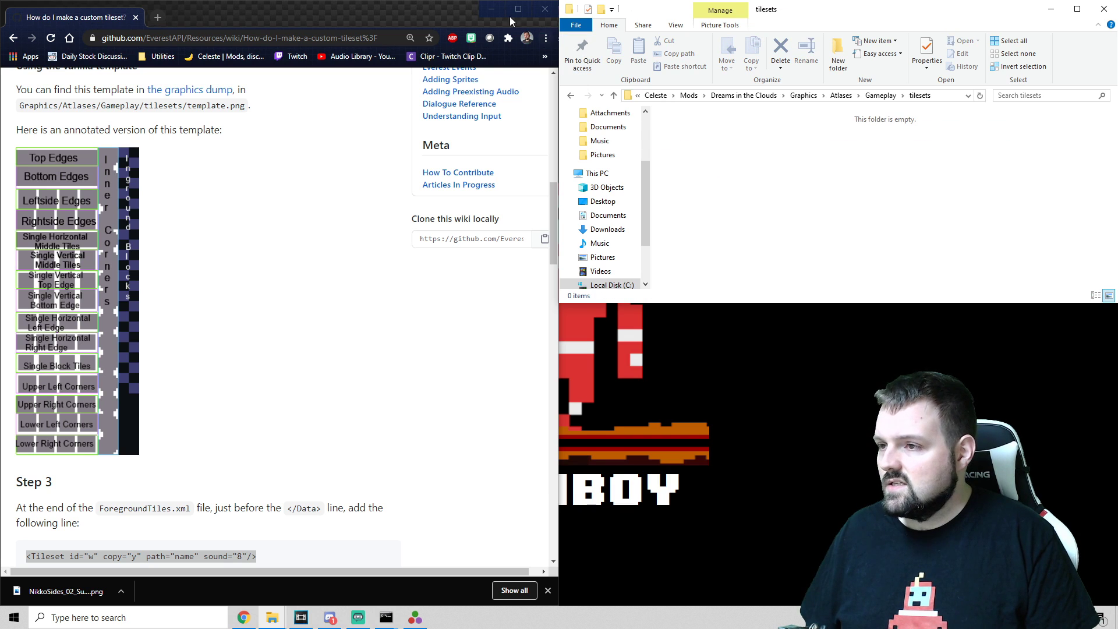
Move the dreamgrass, dreamstone and nikkograss PNGs from the desktop into the tilesets folder
click(491, 9)
drag(379, 488, 757, 169)
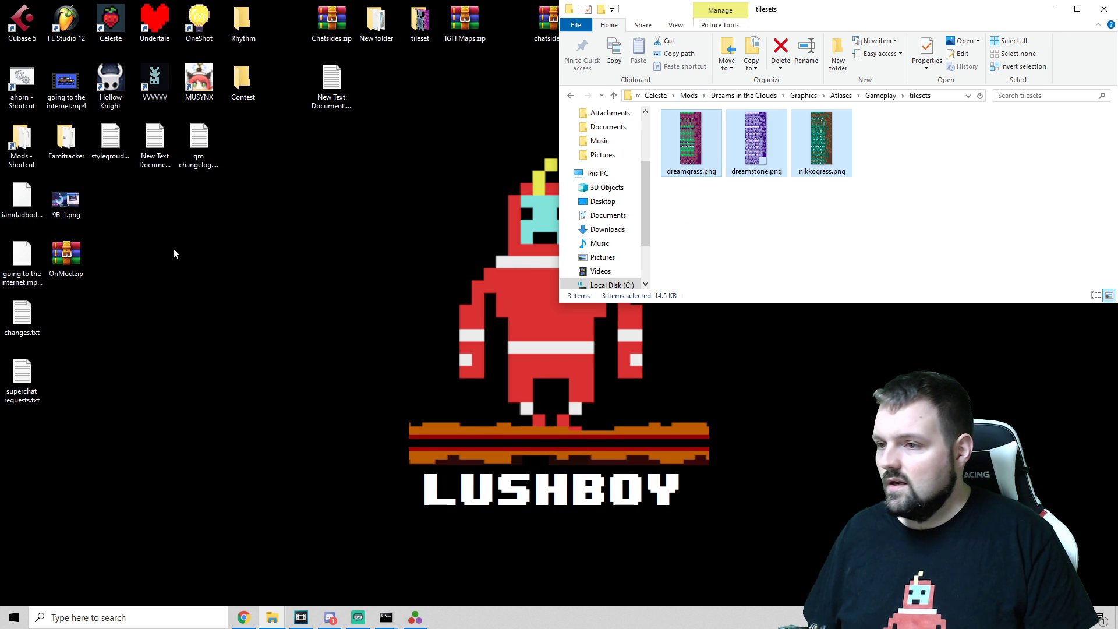
click(244, 617)
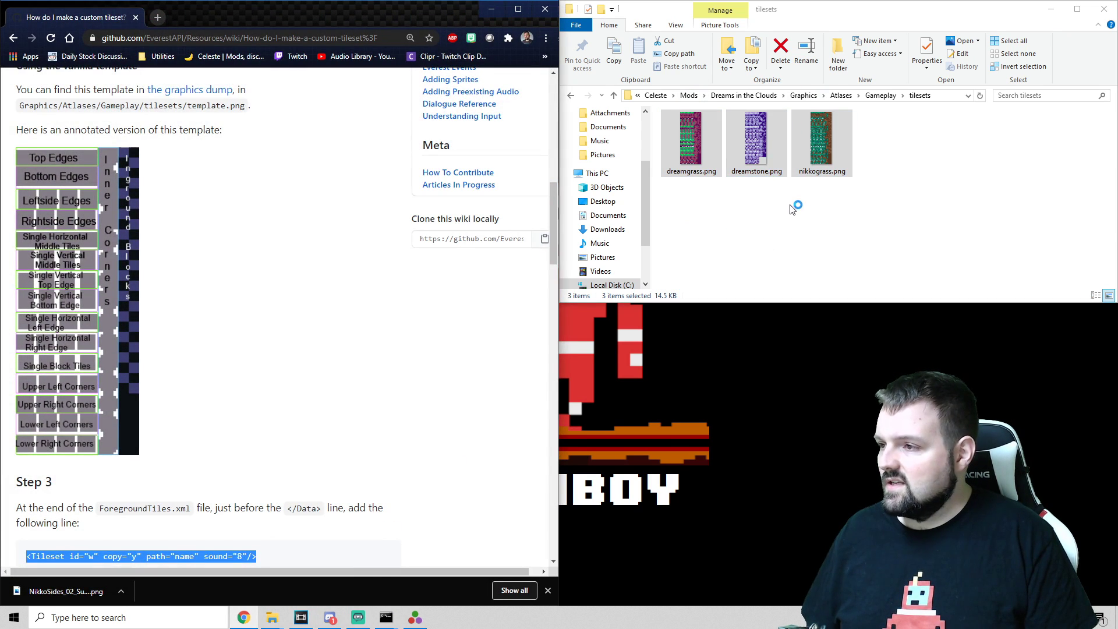
Go back up to the Dreams in the Clouds mod root and open its Graphics folder
click(614, 96)
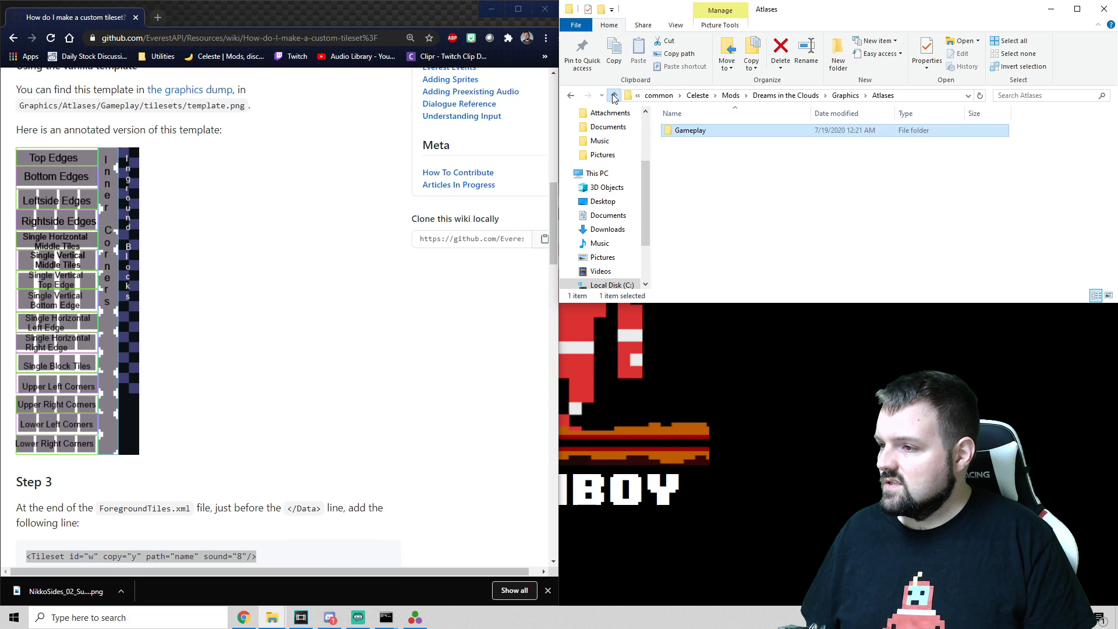
click(614, 95)
click(613, 96)
click(614, 96)
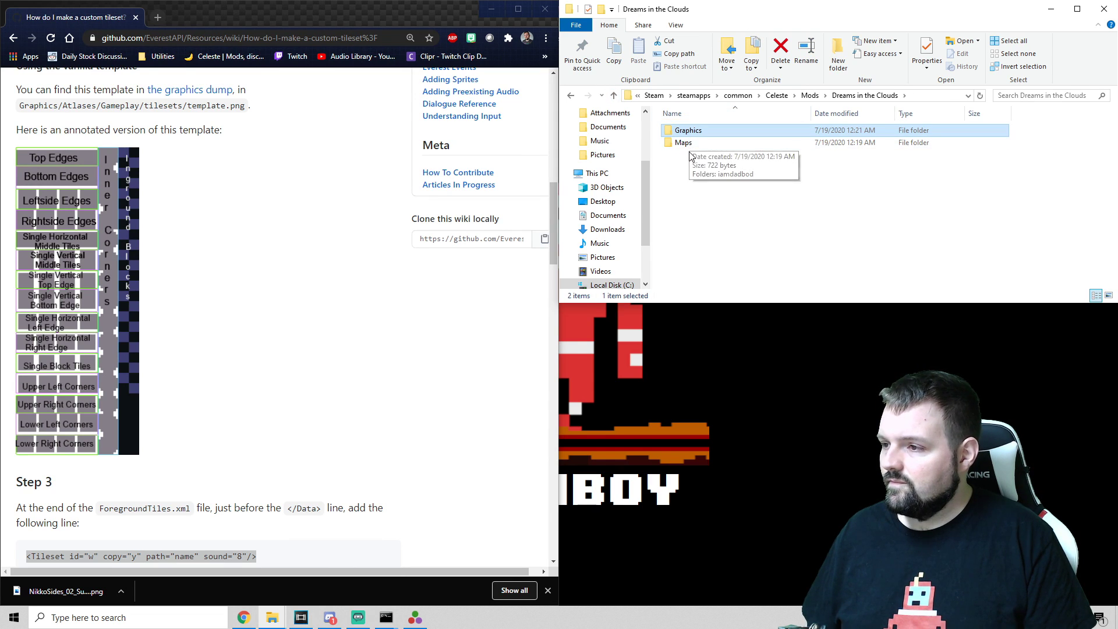
double_click(687, 131)
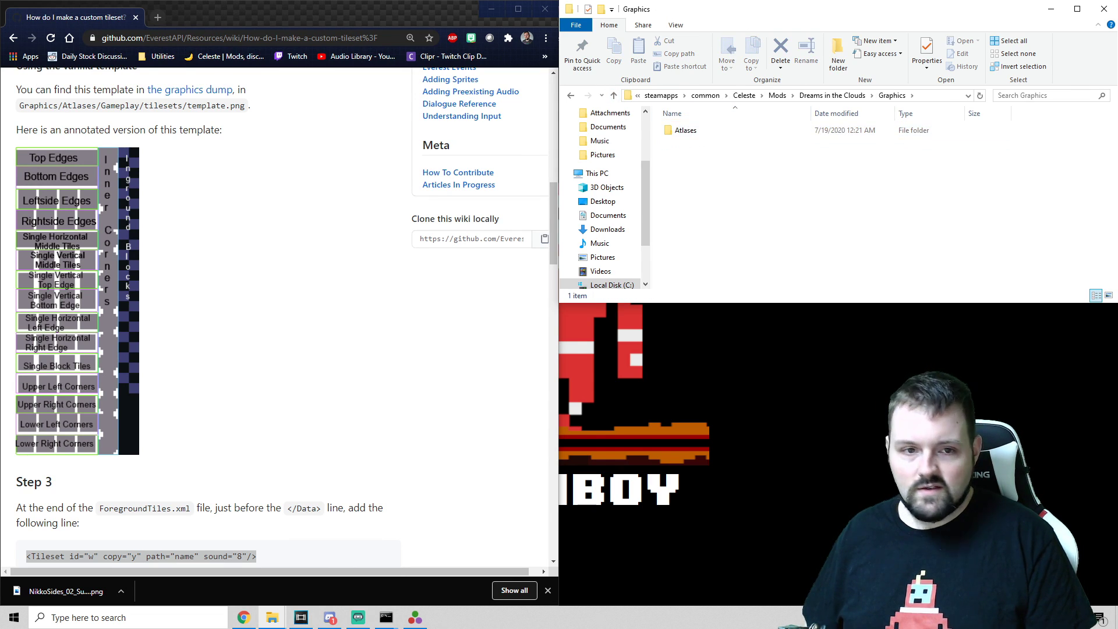
Create a folder named iamdadbod beside Atlases in the mod's Graphics folder
right_click(738, 167)
mouse_move(856, 303)
click(898, 307)
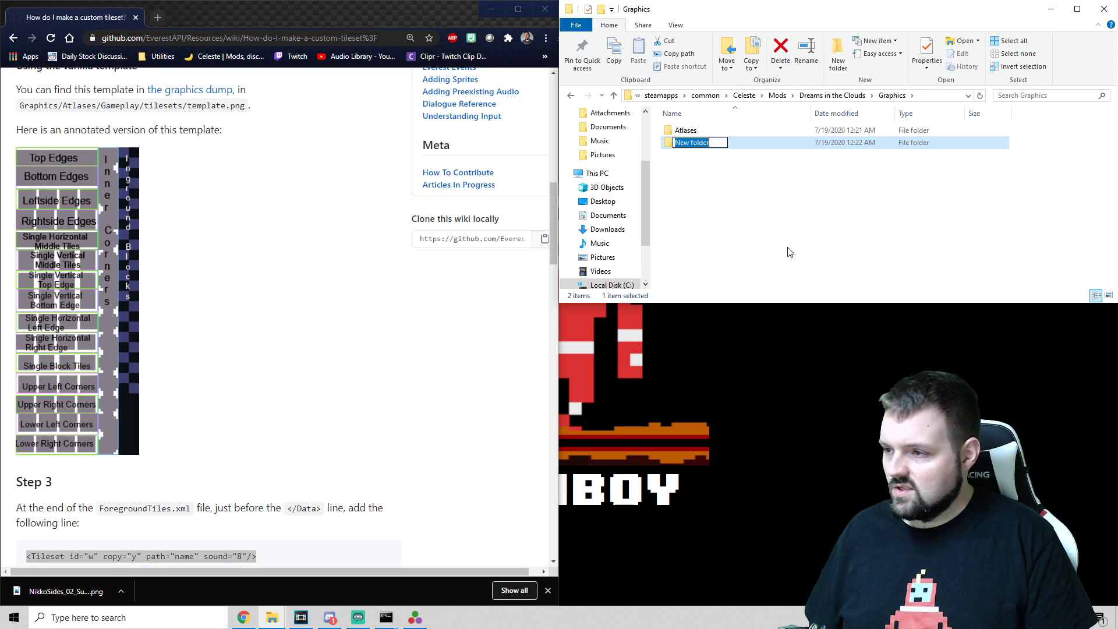
text(iamdadbod)
key(Return)
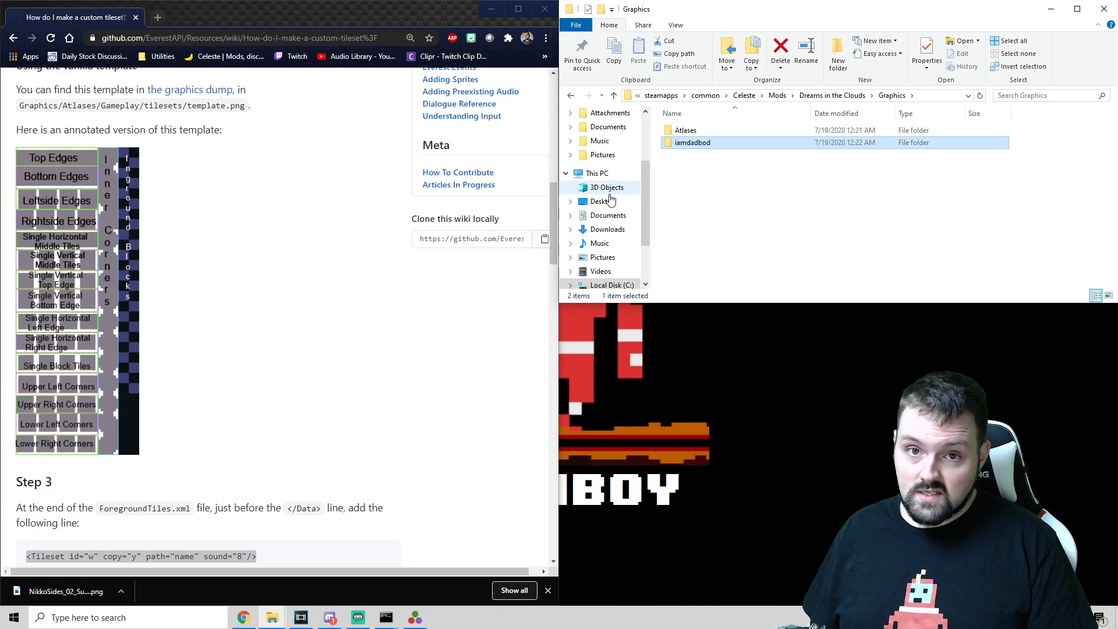
Copy ForegroundTiles.xml from the Celeste Content\Graphics folder
click(780, 95)
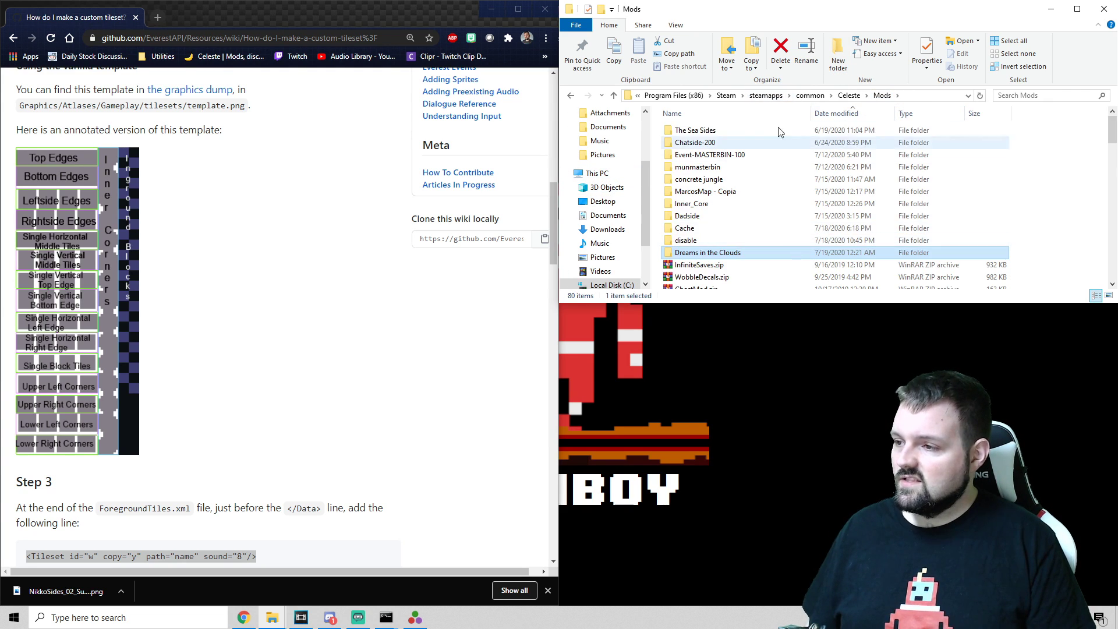
scroll(775, 199, down, 2)
scroll(775, 200, down, 4)
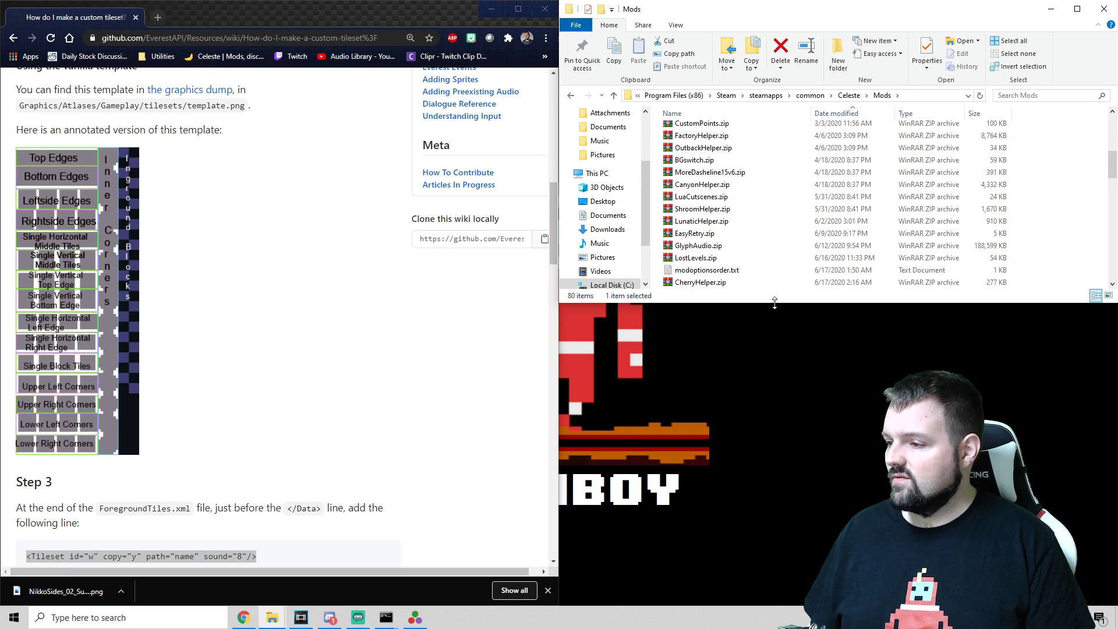
drag(774, 302, 775, 406)
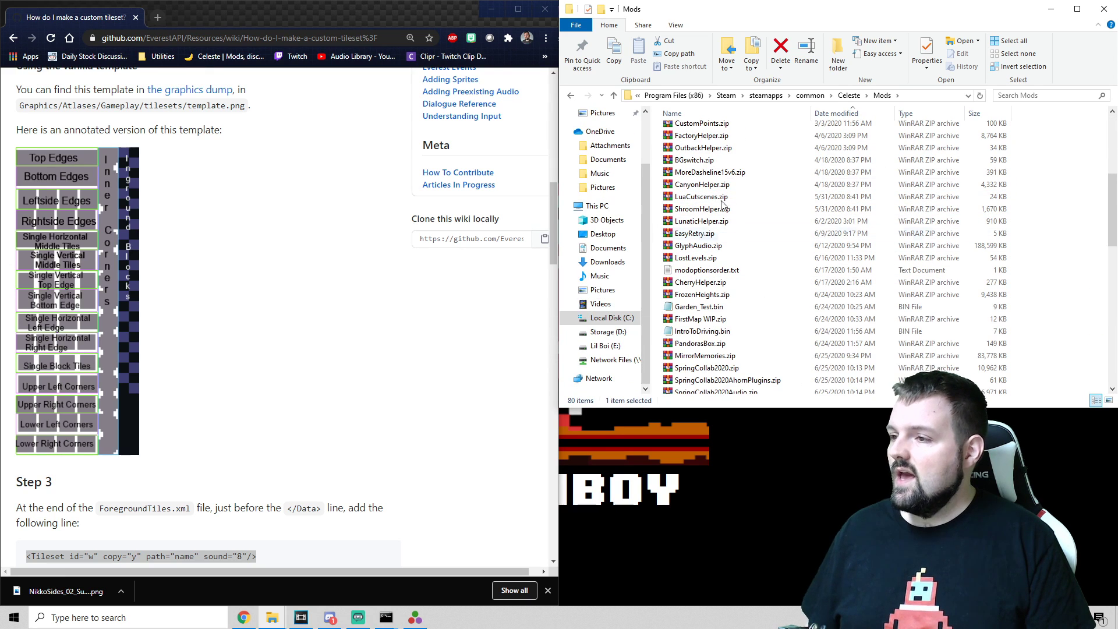
click(613, 95)
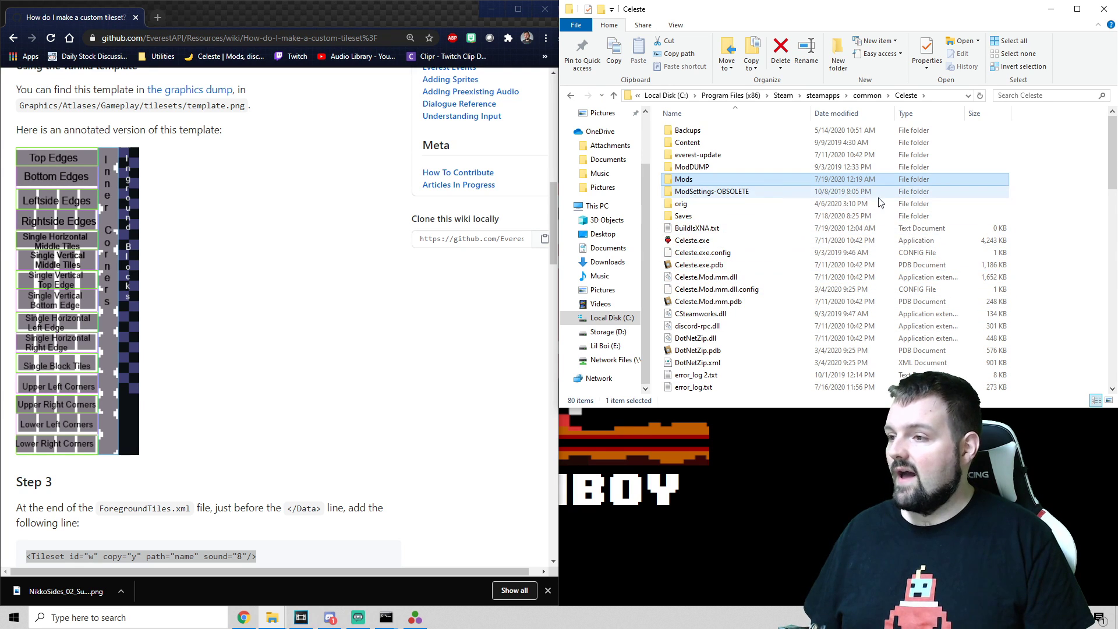
double_click(701, 142)
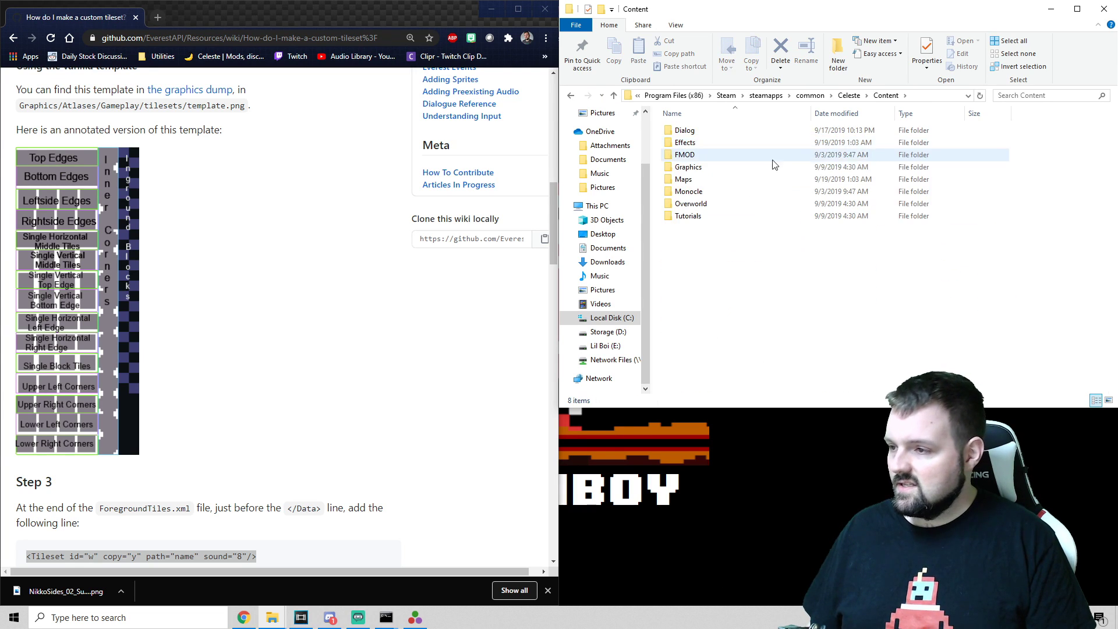
double_click(693, 168)
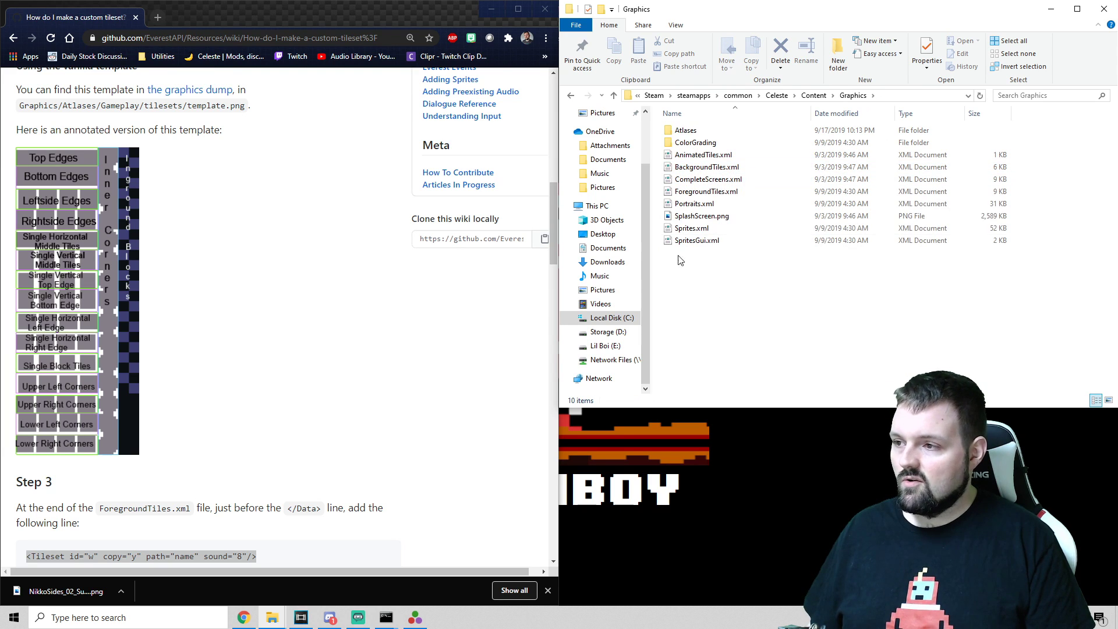
click(707, 193)
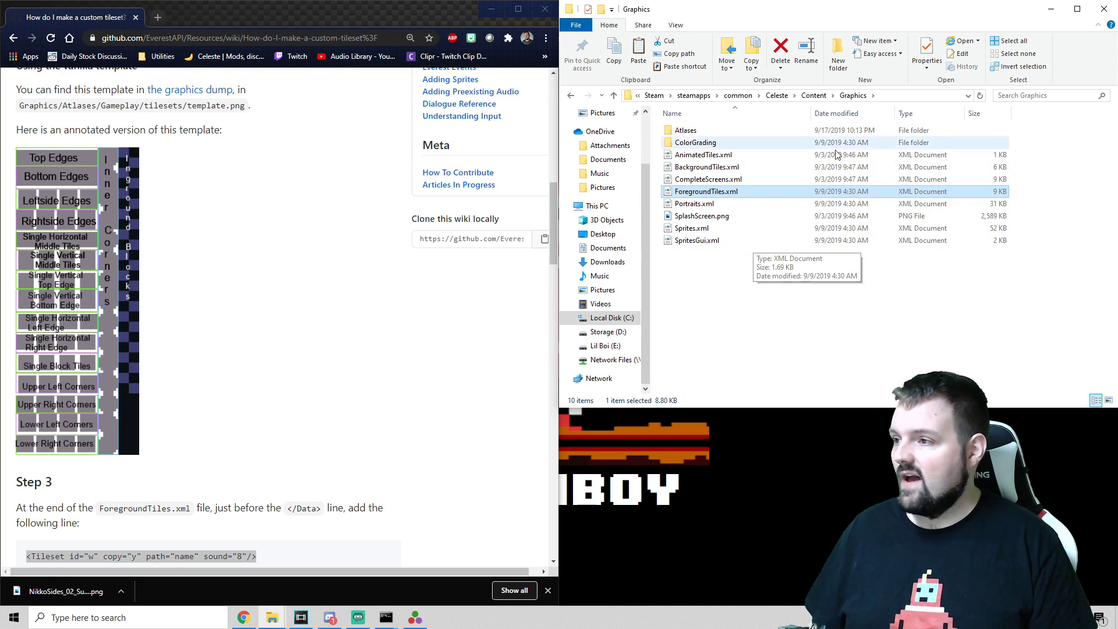
Paste ForegroundTiles.xml into Mods\Dreams in the Clouds\Graphics\iamdadbod
click(571, 96)
click(571, 96)
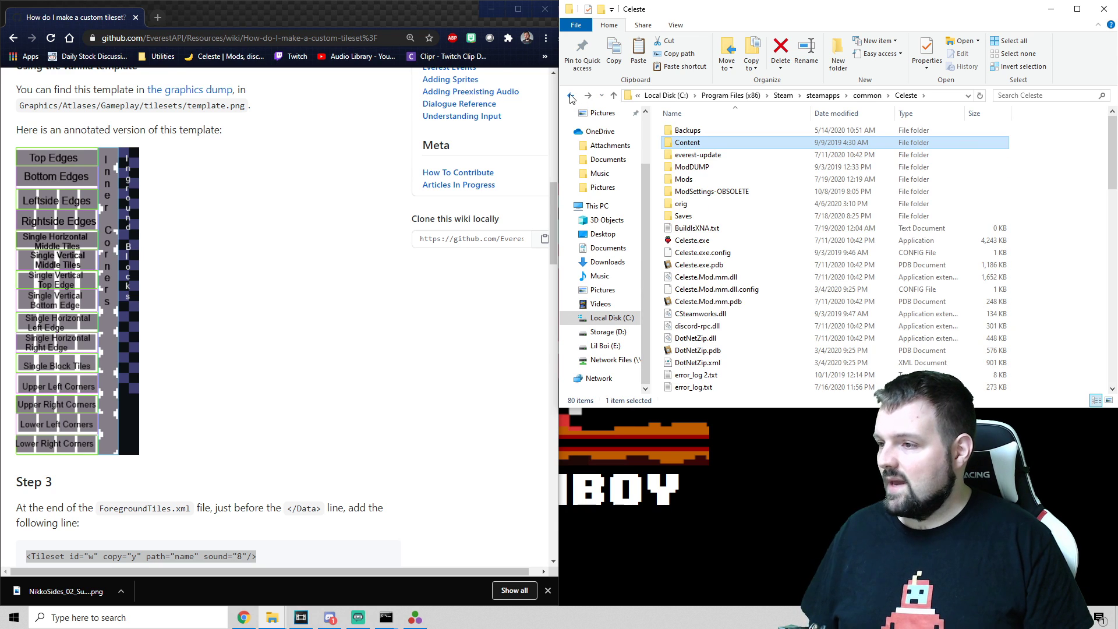
click(571, 96)
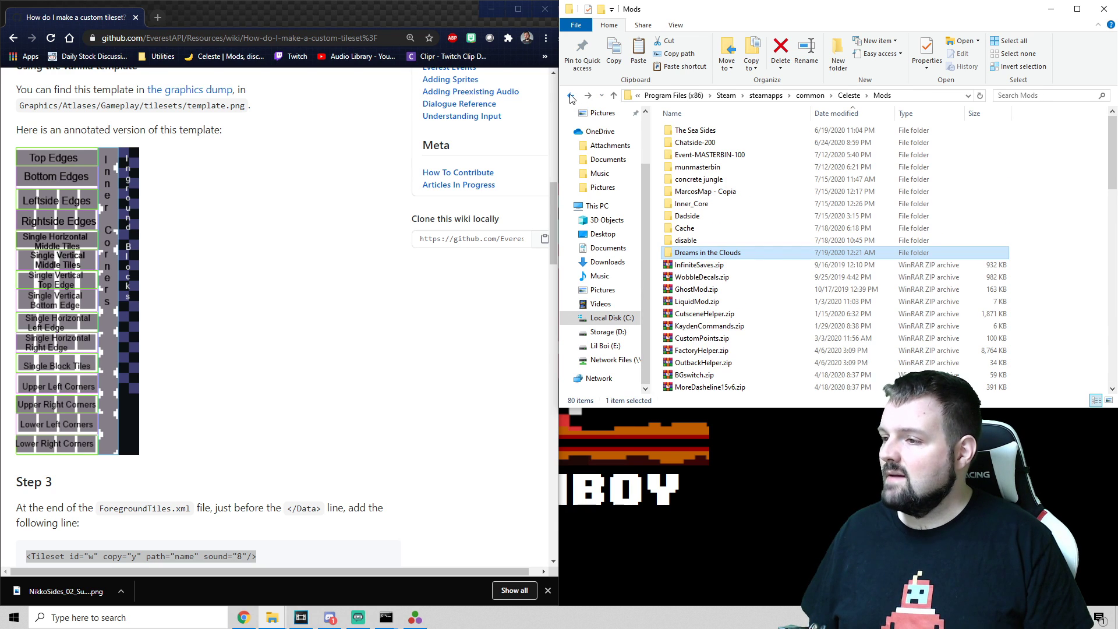
double_click(714, 254)
double_click(694, 131)
double_click(696, 143)
key(ctrl+v)
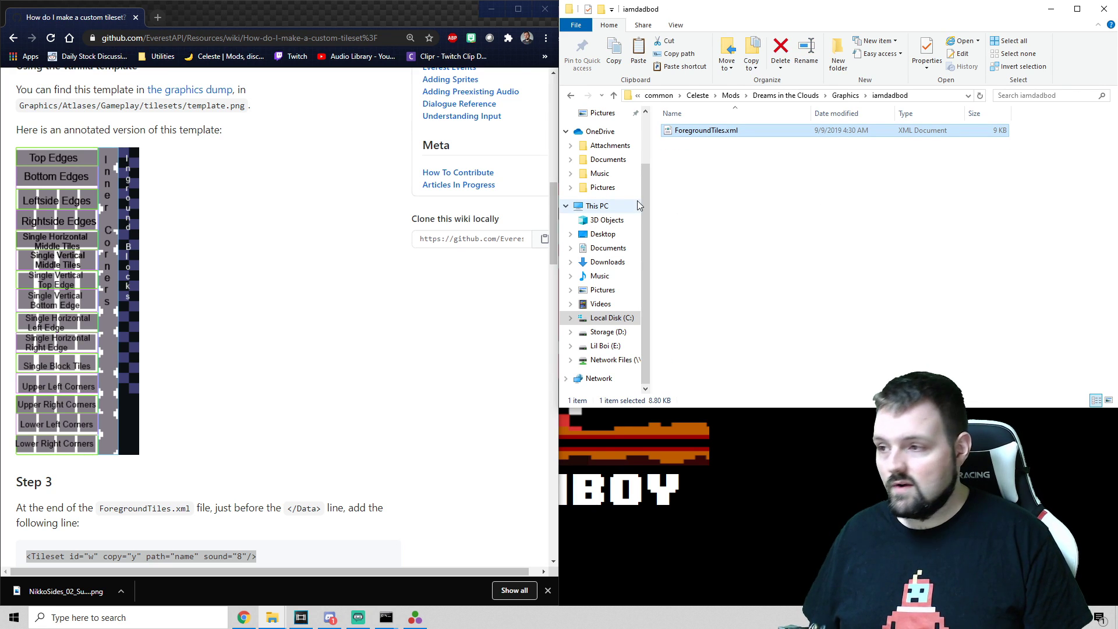
Open ForegroundTiles.xml in Notepad and position it alongside the wiki
right_click(723, 136)
mouse_move(777, 244)
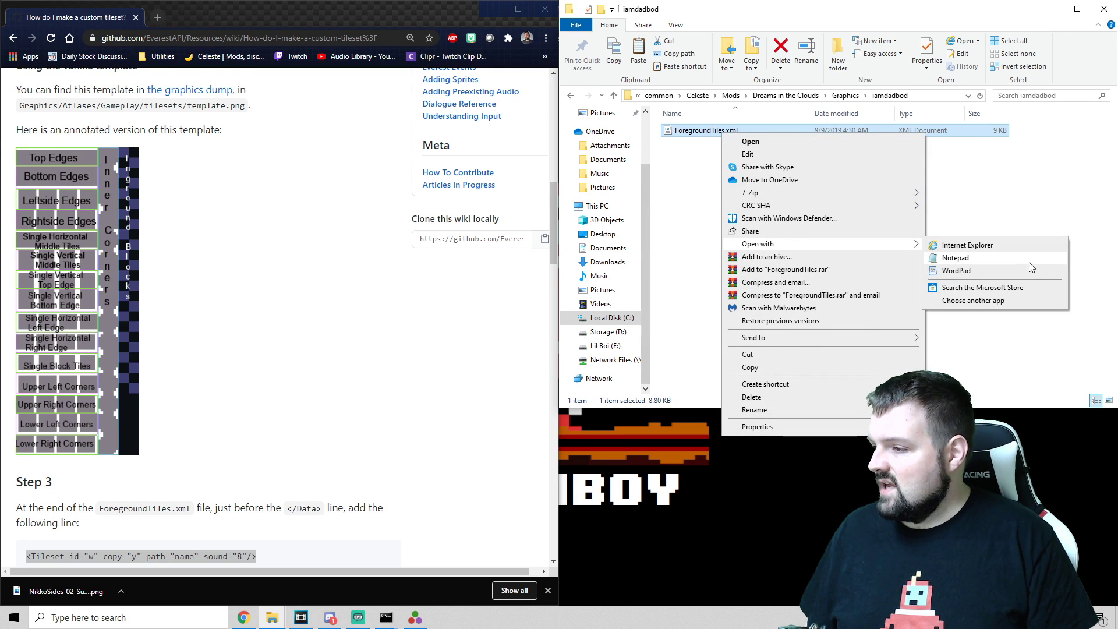
click(957, 257)
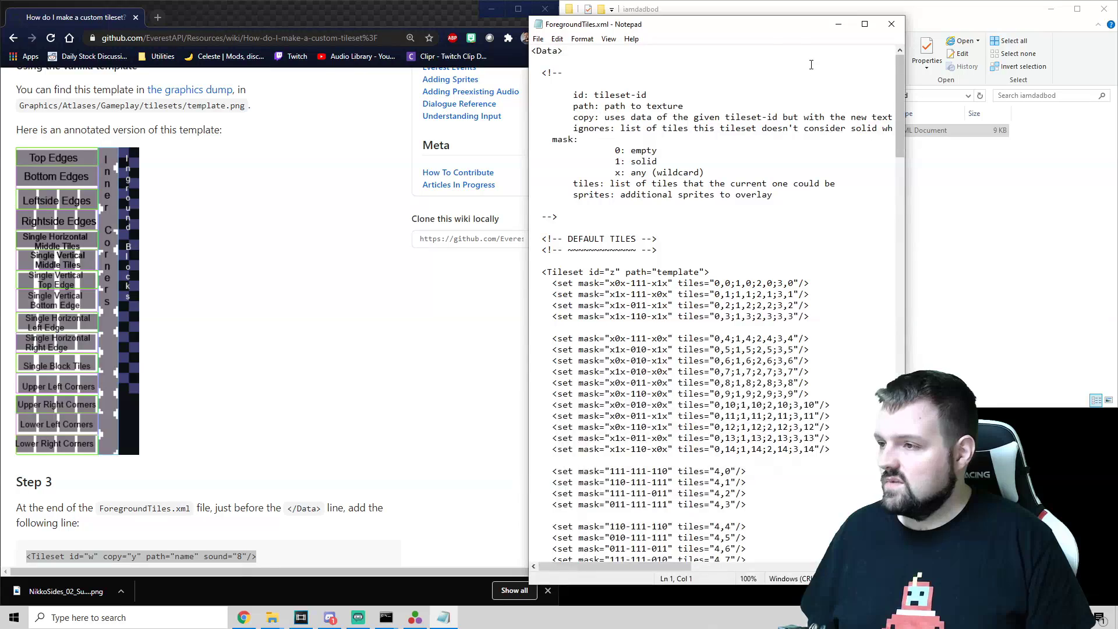
drag(786, 30, 930, 34)
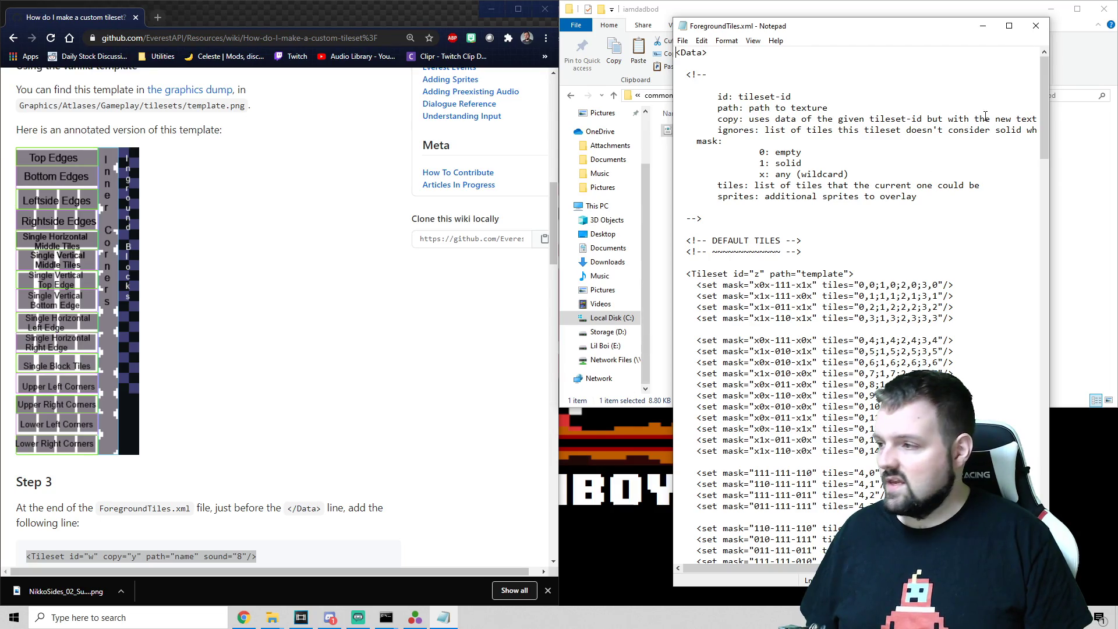
drag(1044, 108, 1044, 512)
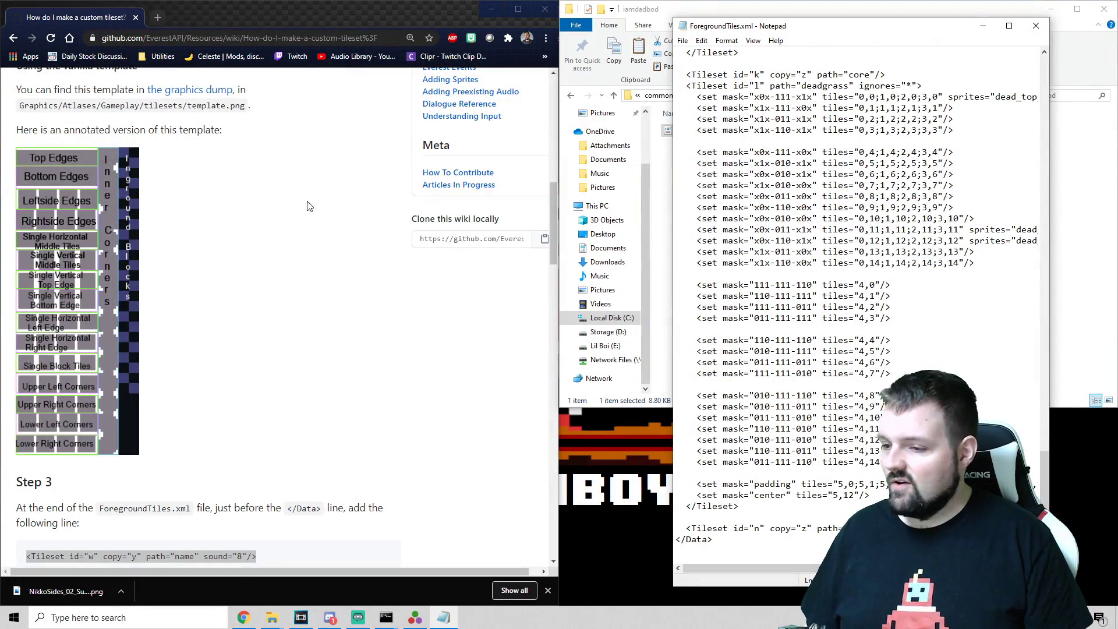
scroll(242, 275, down, 5)
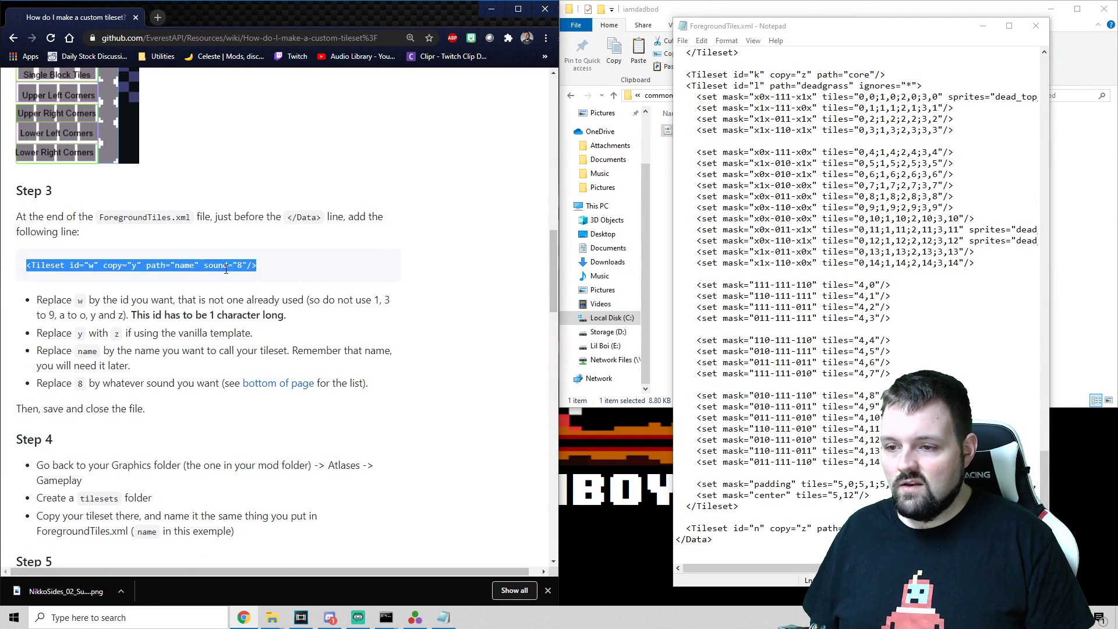
Copy the wiki's template Tileset line and paste it three times above </Data>
click(276, 268)
drag(276, 268, 26, 274)
key(ctrl+c)
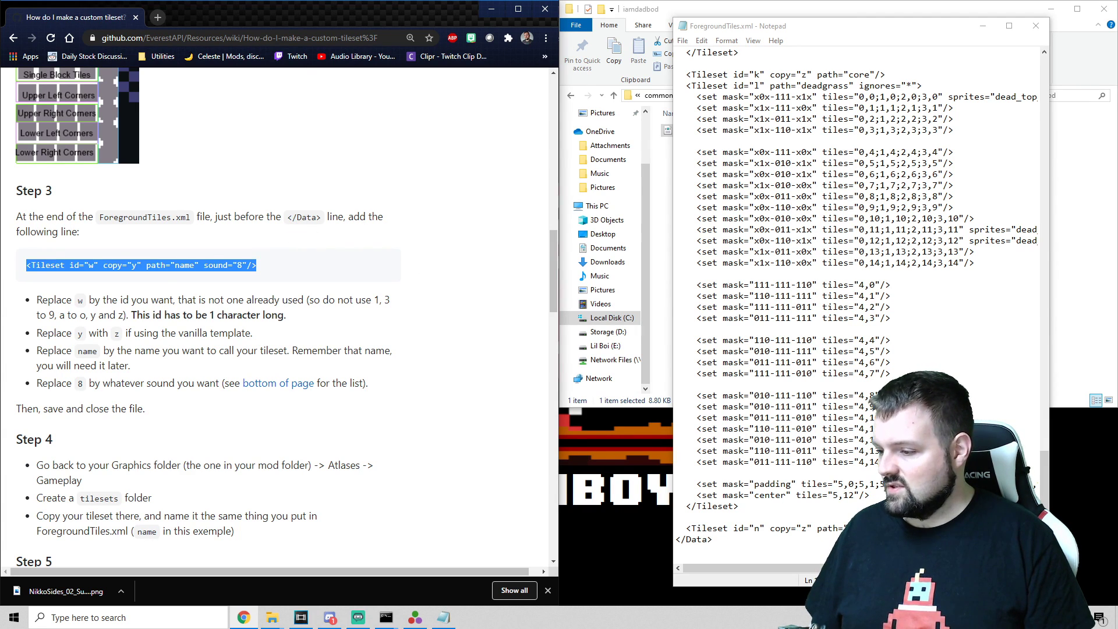
key(alt+Tab)
key(Return)
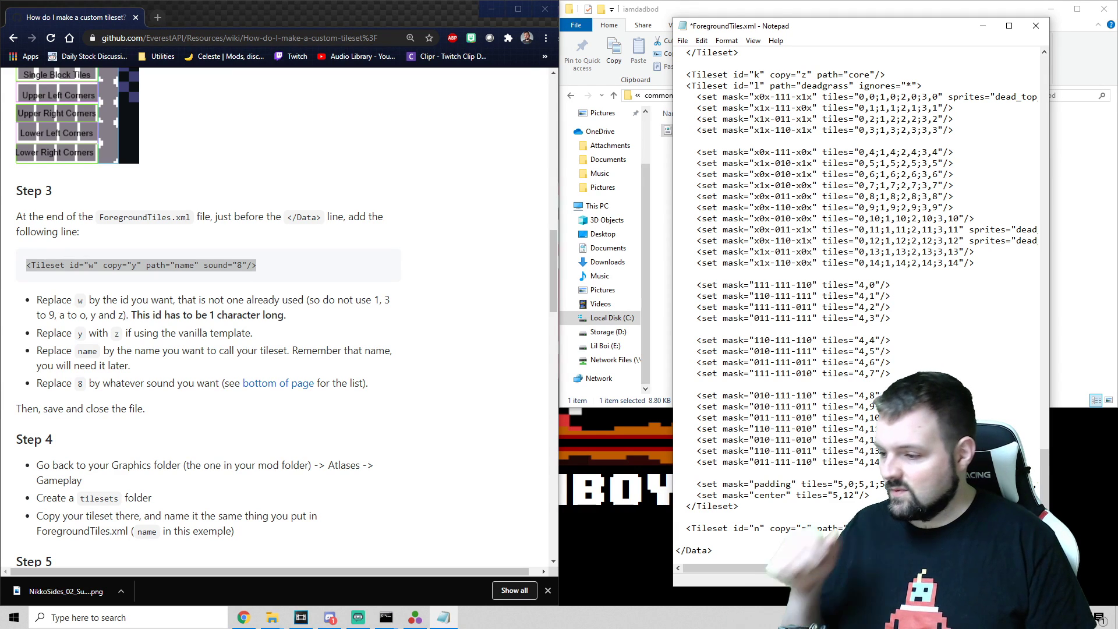
key(ctrl+v)
key(Return)
key(ctrl+v)
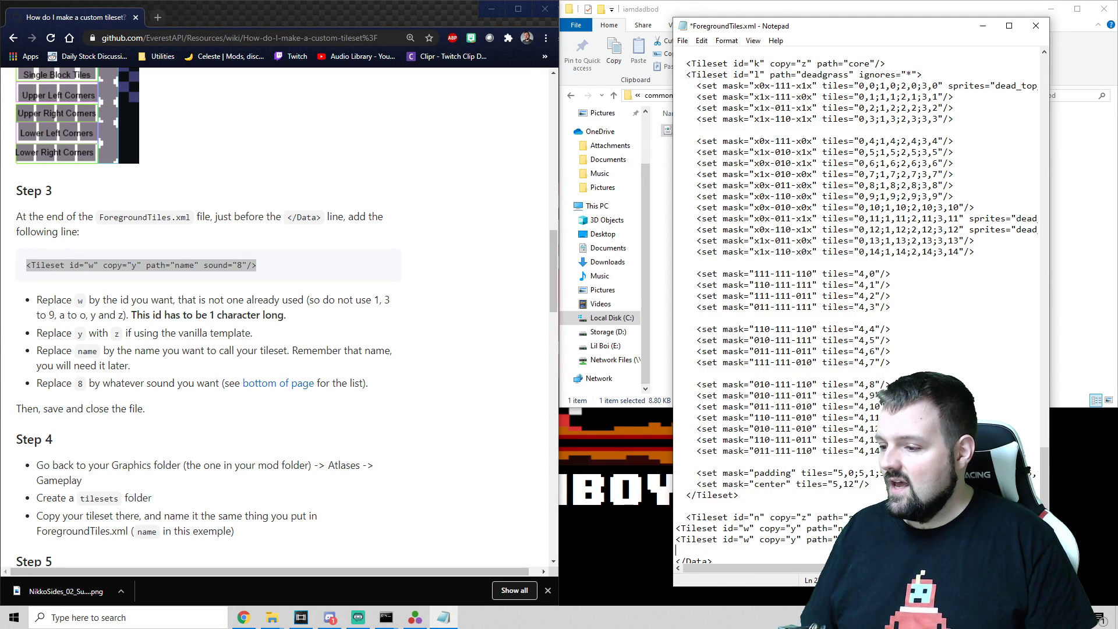
key(Return)
key(ctrl+v)
key(Return)
key(BackSpace)
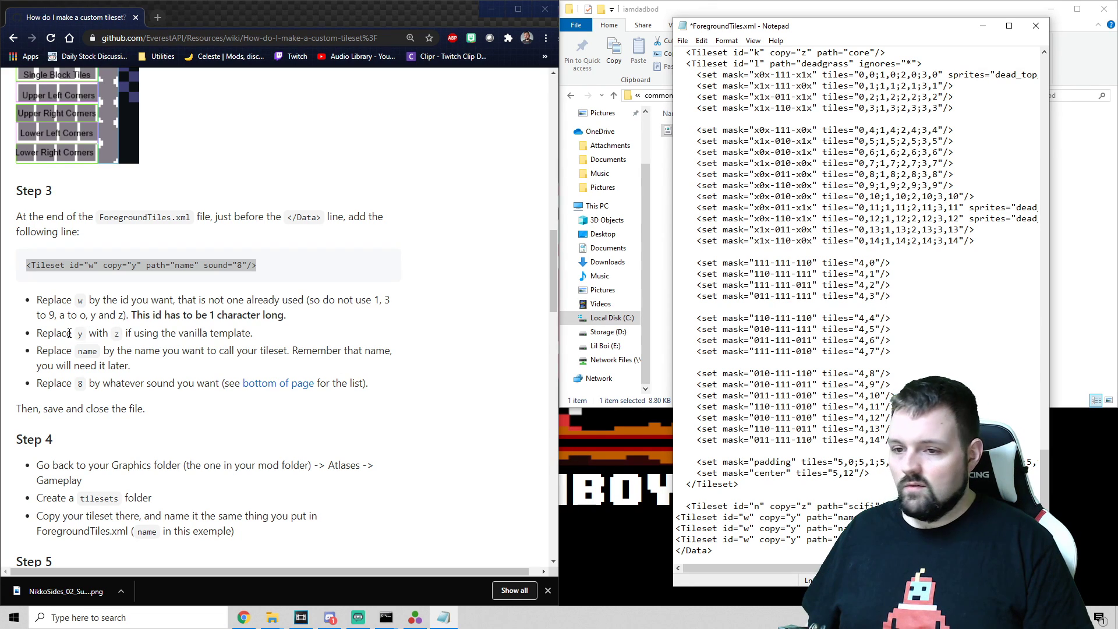
Check the wiki's one-character id rule, then change the three template ids from w to A, B and C
double_click(80, 300)
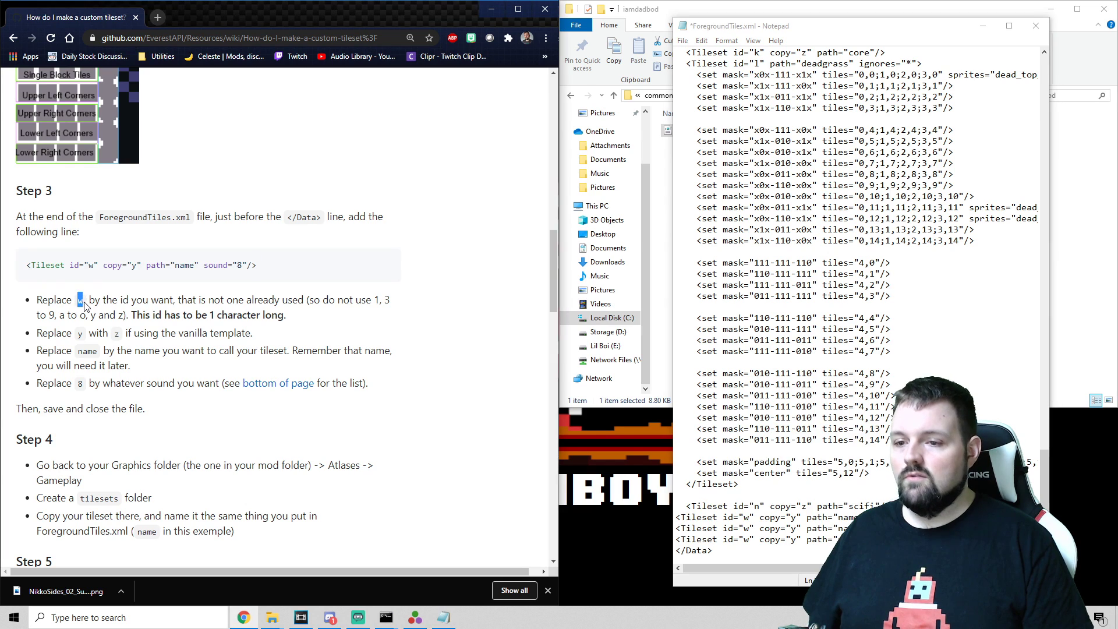
double_click(746, 517)
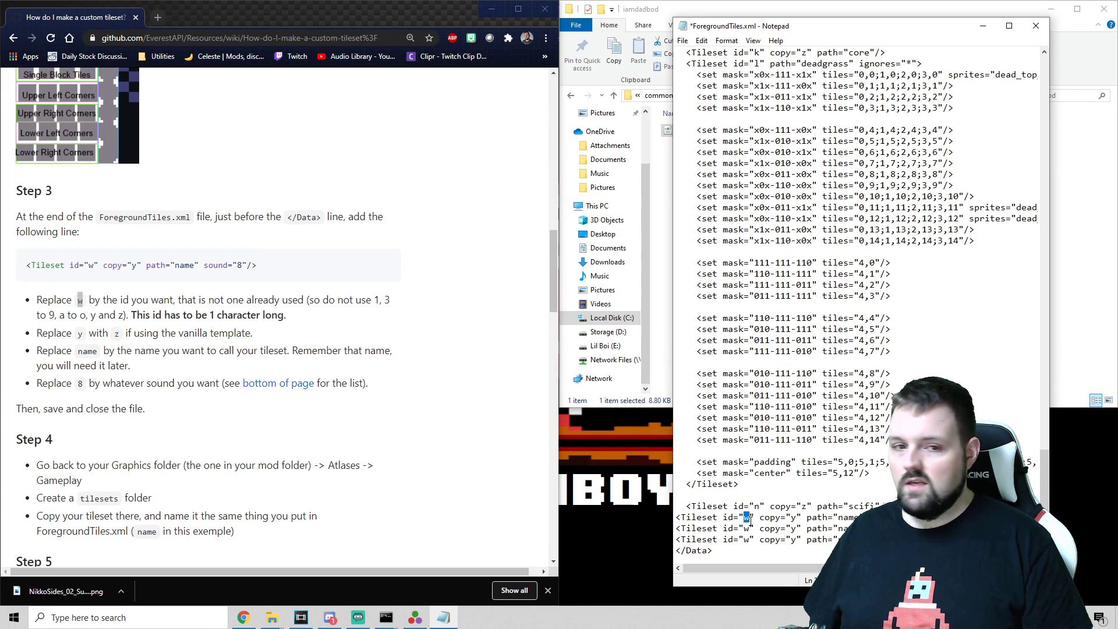
drag(958, 31, 732, 48)
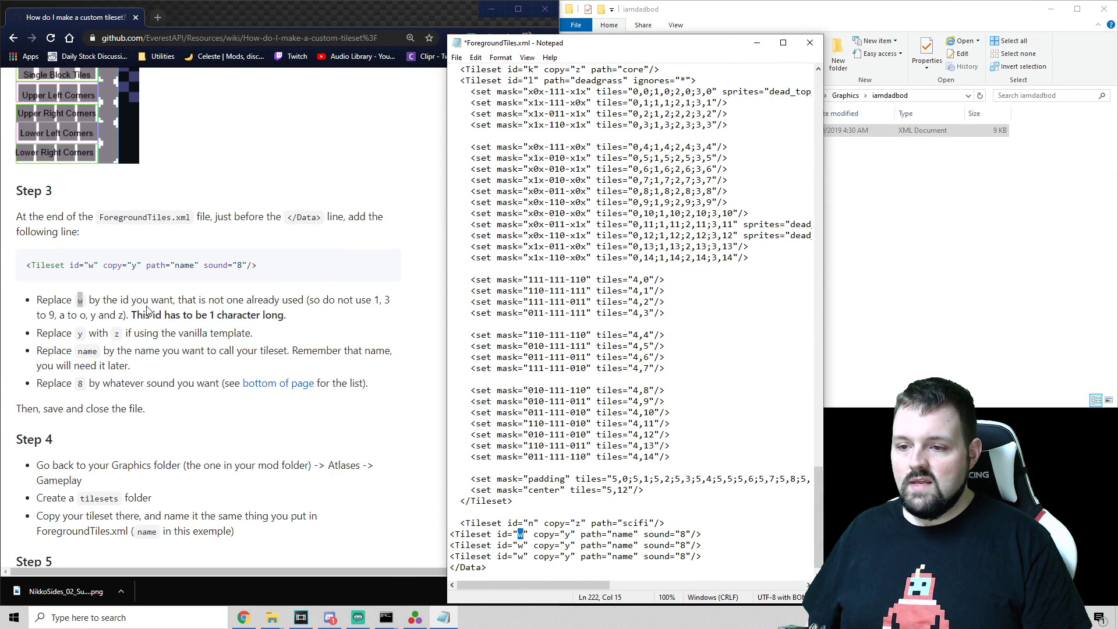
drag(127, 315, 280, 316)
click(317, 317)
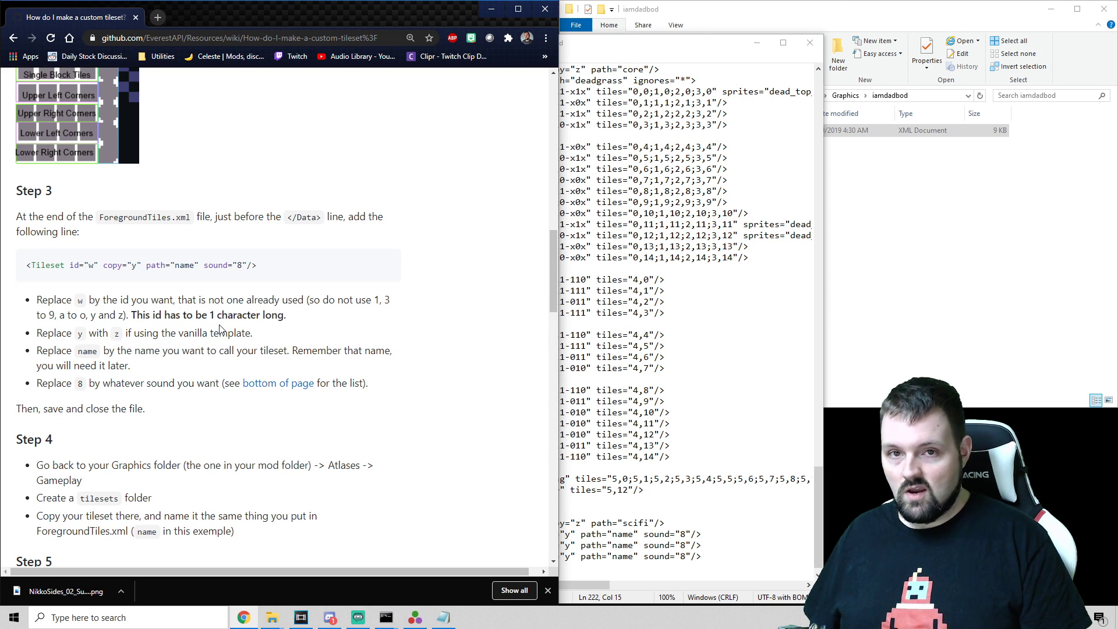
click(711, 406)
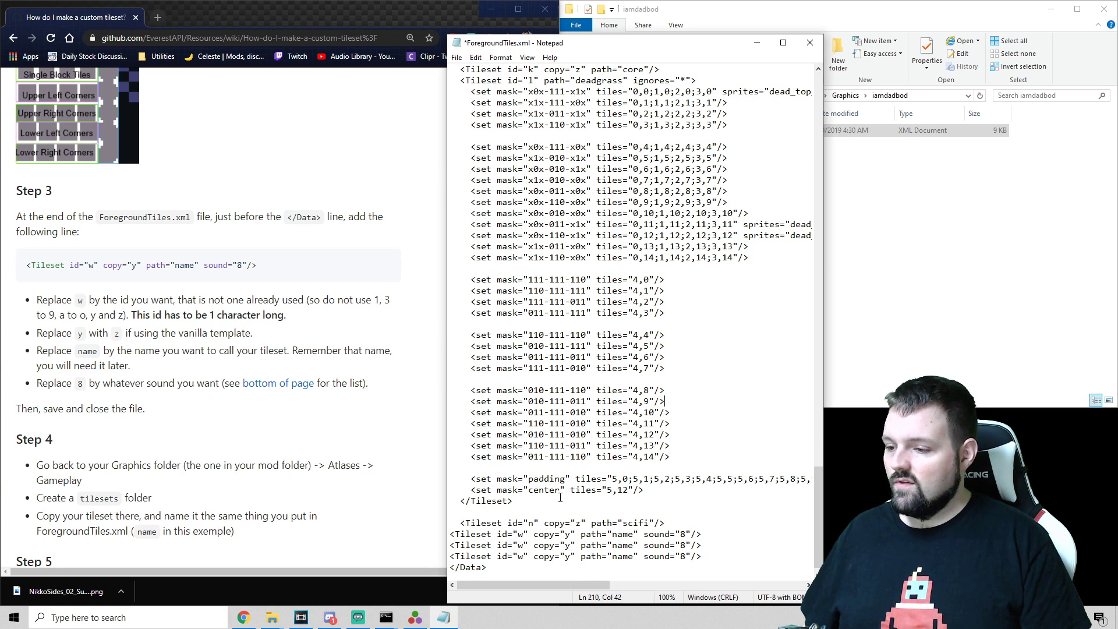
drag(524, 533, 518, 556)
text(A)
text(A)
text(B)
text(C)
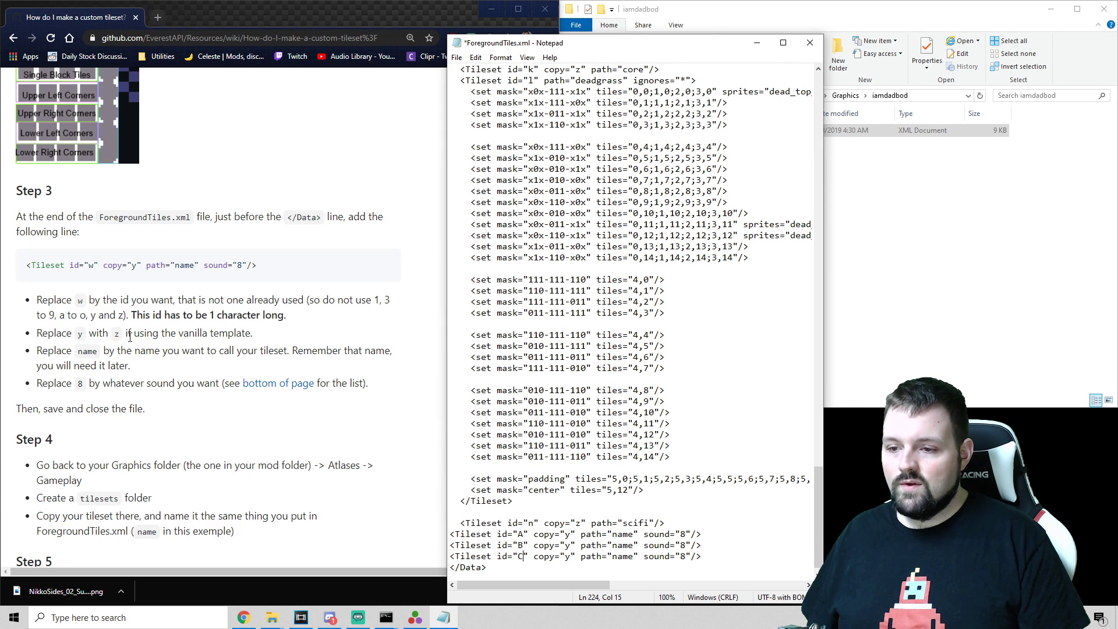
Browse Explorer to Graphics/Atlases/Gameplay/tilesets to view the tileset PNG names
double_click(570, 534)
text(Z)
click(943, 279)
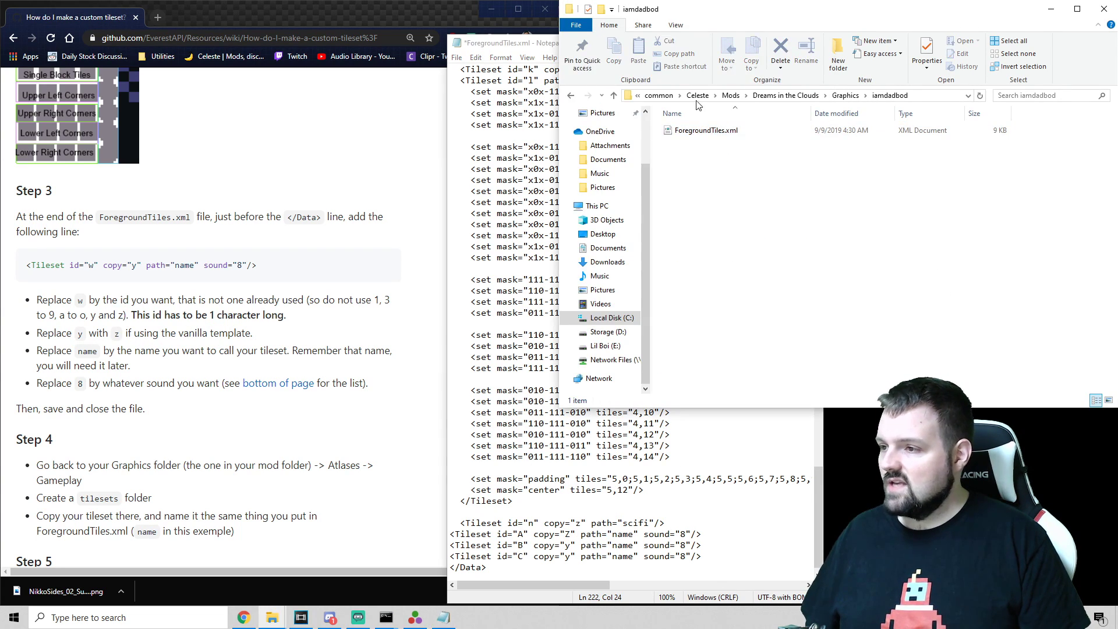
click(614, 94)
double_click(695, 132)
click(702, 136)
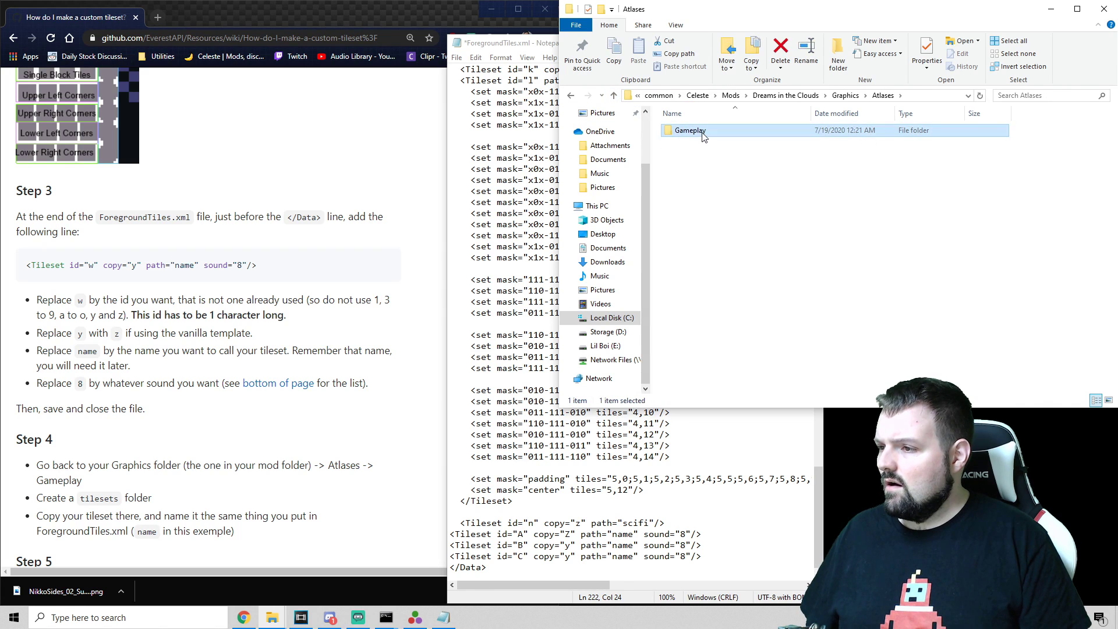
double_click(703, 134)
double_click(699, 133)
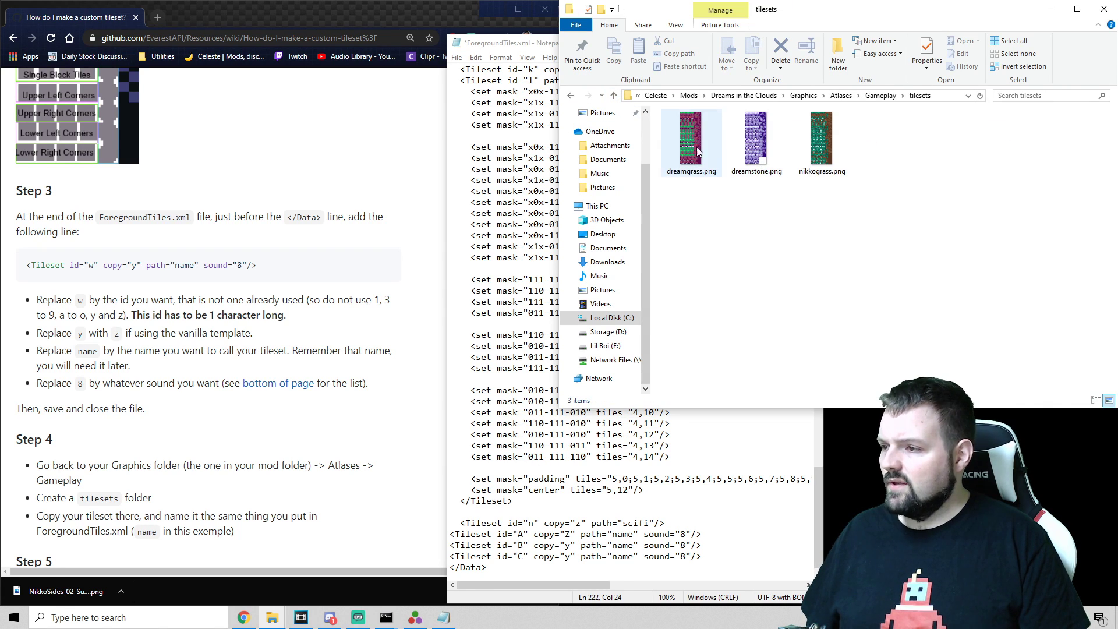
Set copy to z on the A, B and C Tileset lines
double_click(570, 534)
text(z)
double_click(570, 545)
text(z)
click(571, 556)
double_click(570, 557)
text(z)
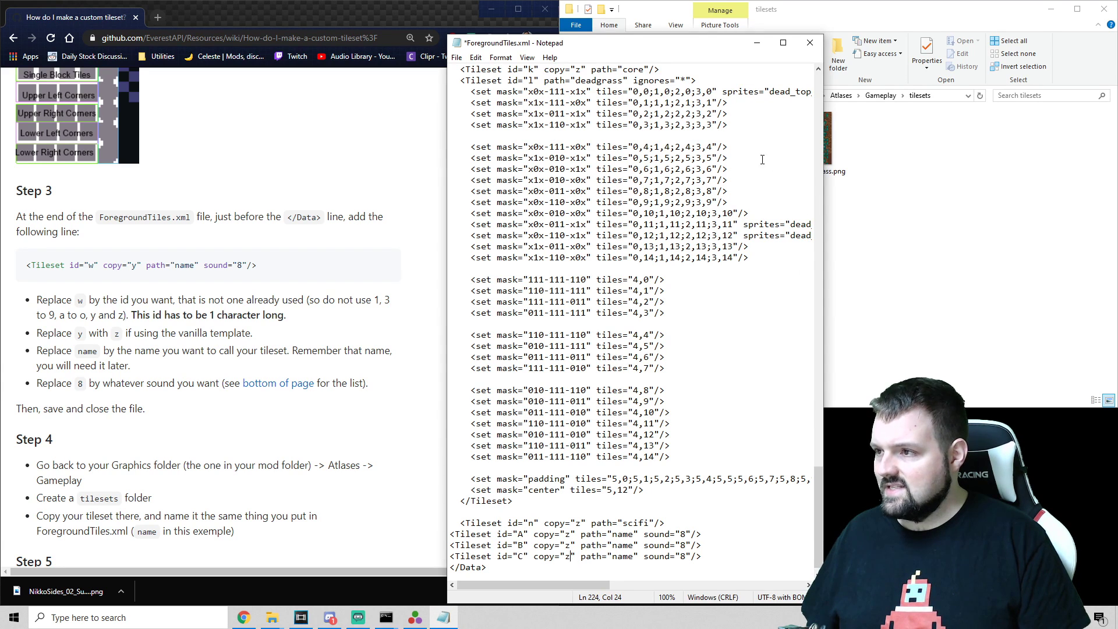
Set the three lines' paths to dreamgrass, dreamstone and nikkograss
drag(684, 47, 540, 28)
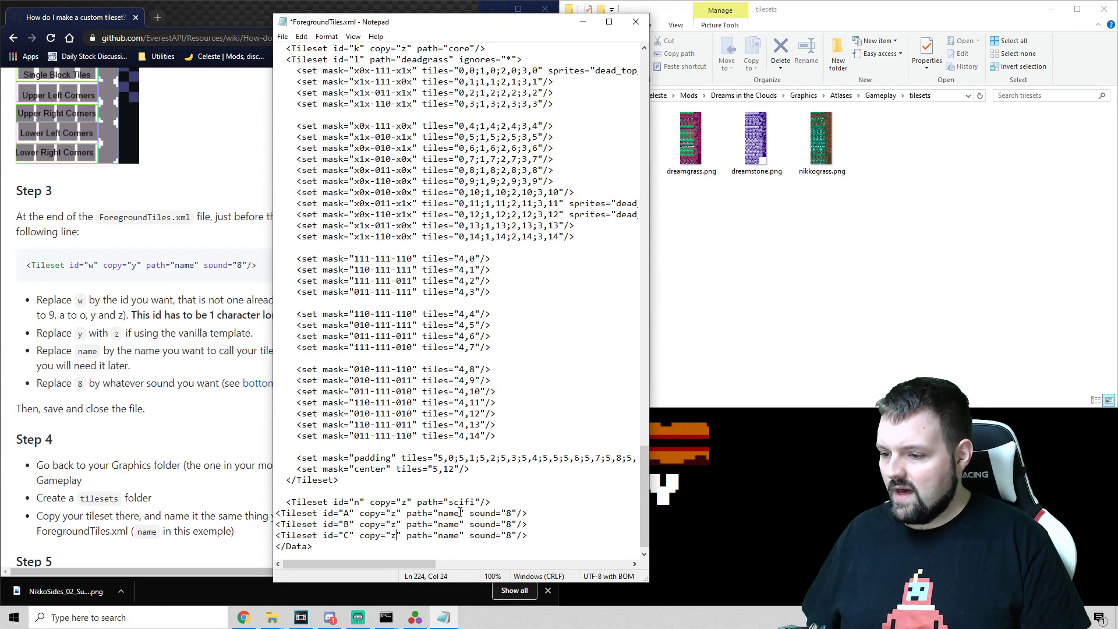
drag(460, 513, 439, 512)
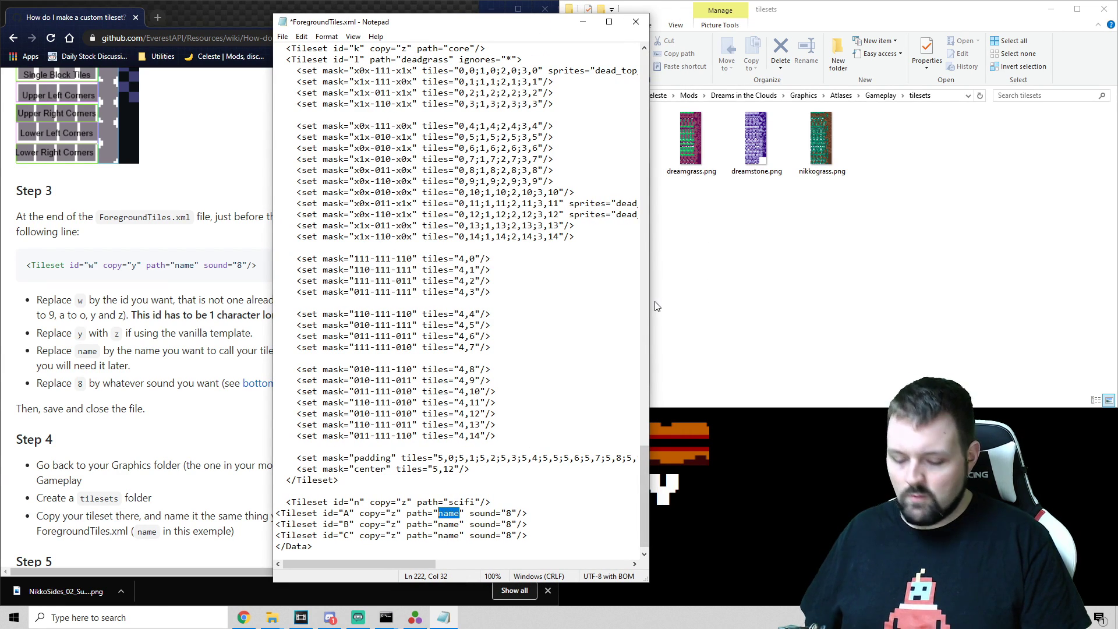
text(dreamgrass)
click(698, 172)
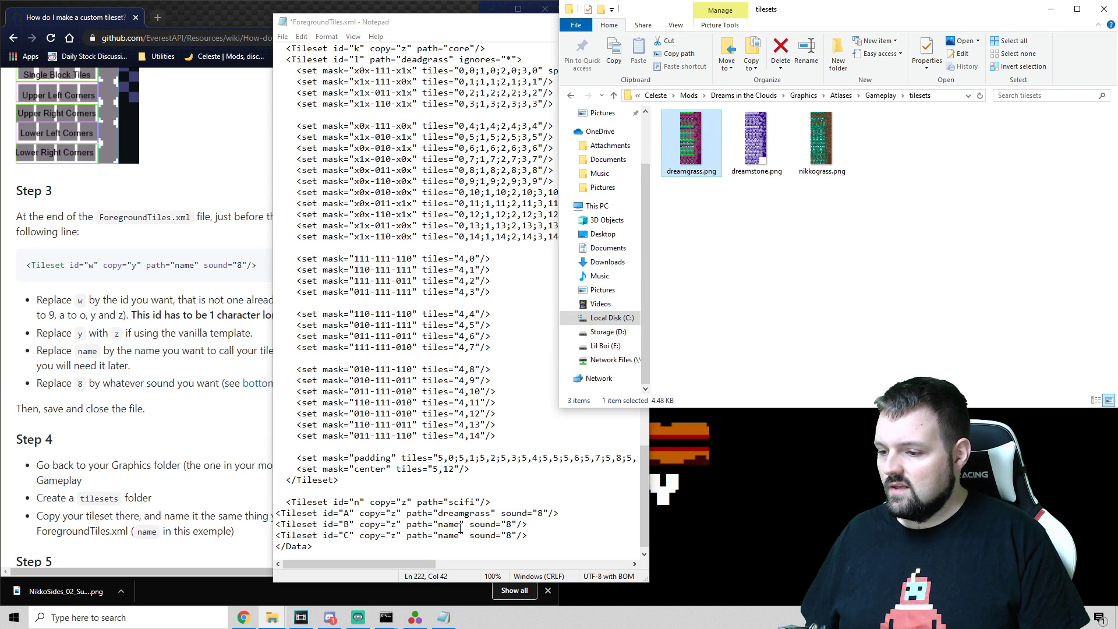
double_click(456, 527)
text(dreamstone)
scroll(457, 297, down, 1)
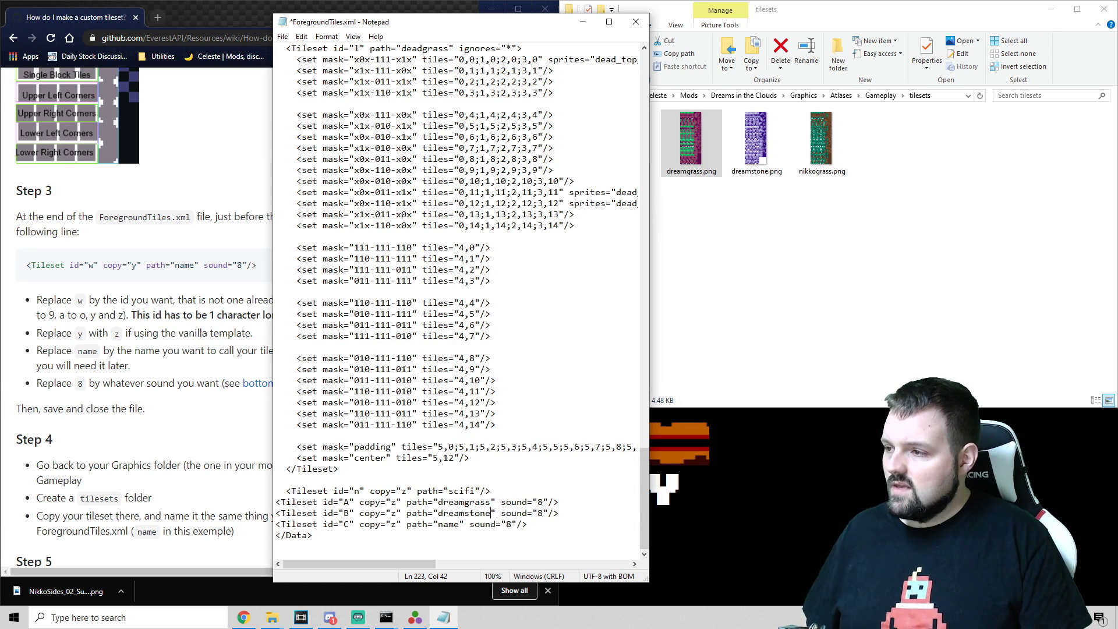
double_click(449, 525)
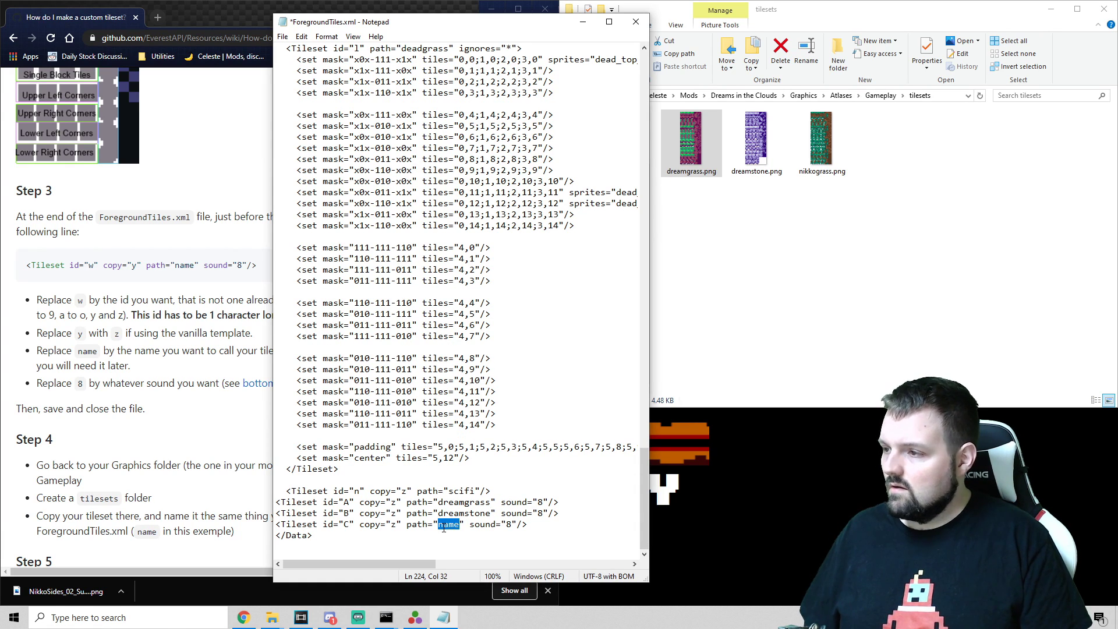
text(nikkograss)
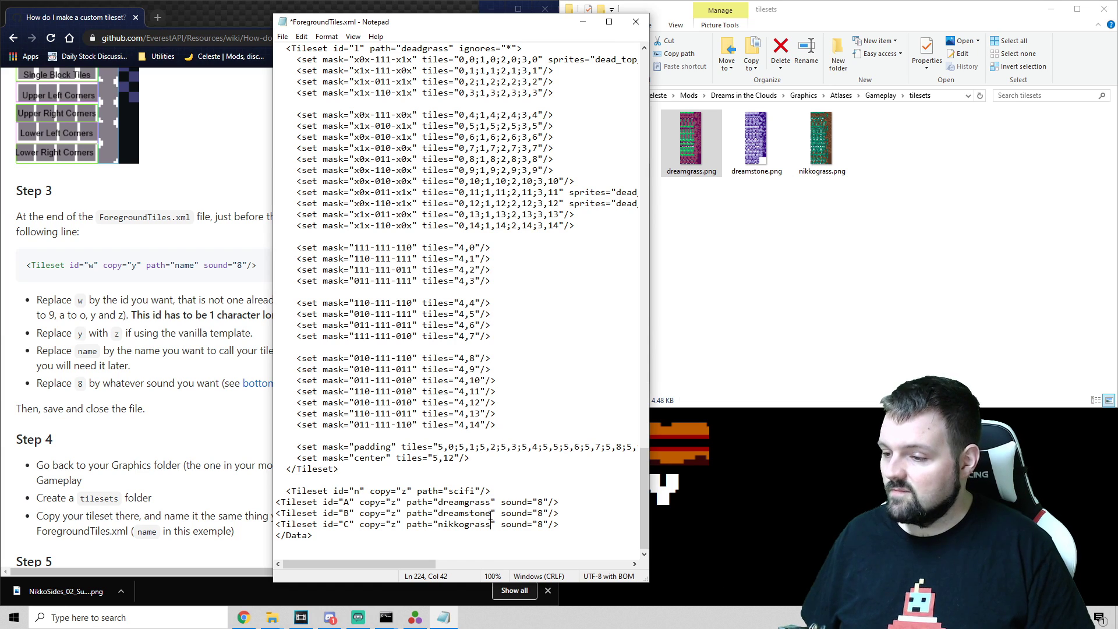
Look up the Tileset sound IDs table on the wiki page
drag(467, 27, 635, 27)
scroll(200, 416, down, 9)
scroll(200, 417, down, 5)
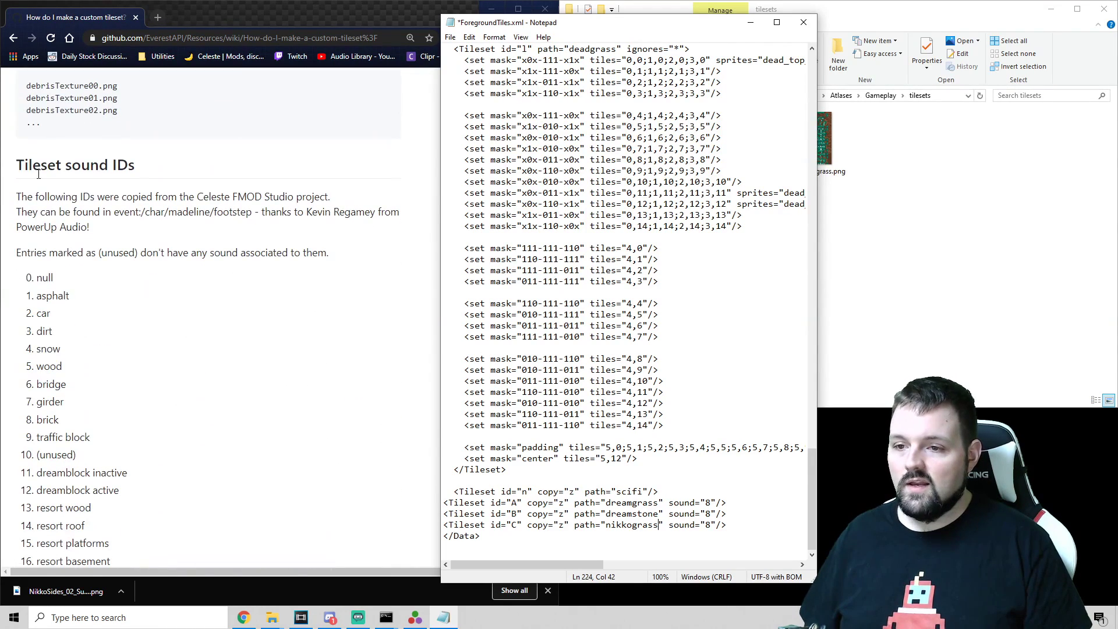
drag(33, 165, 169, 167)
click(144, 303)
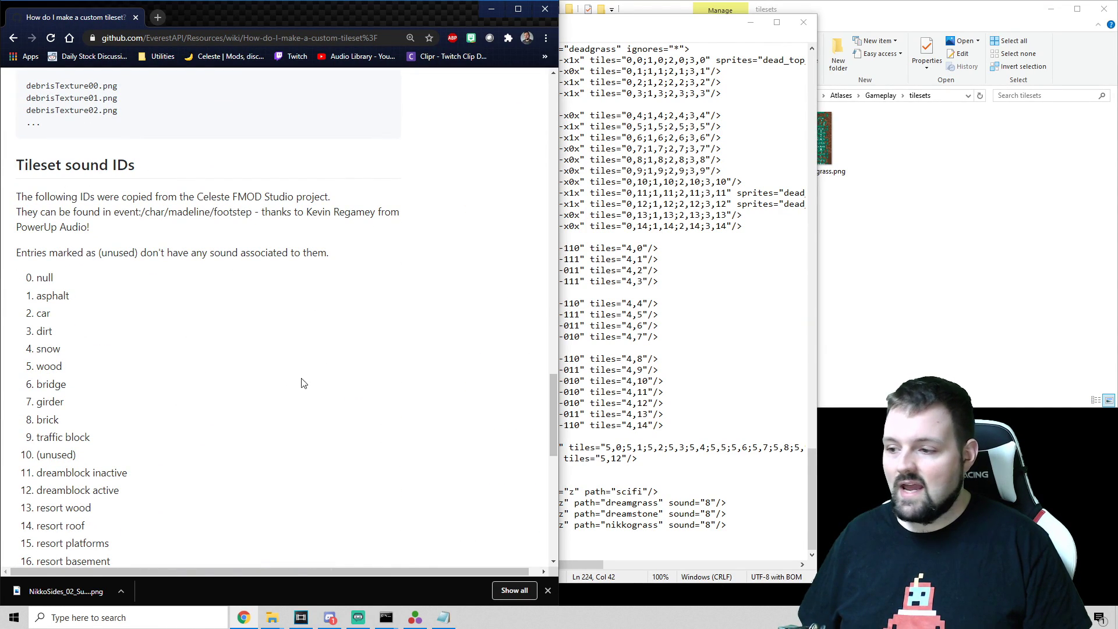
click(714, 477)
scroll(91, 356, down, 10)
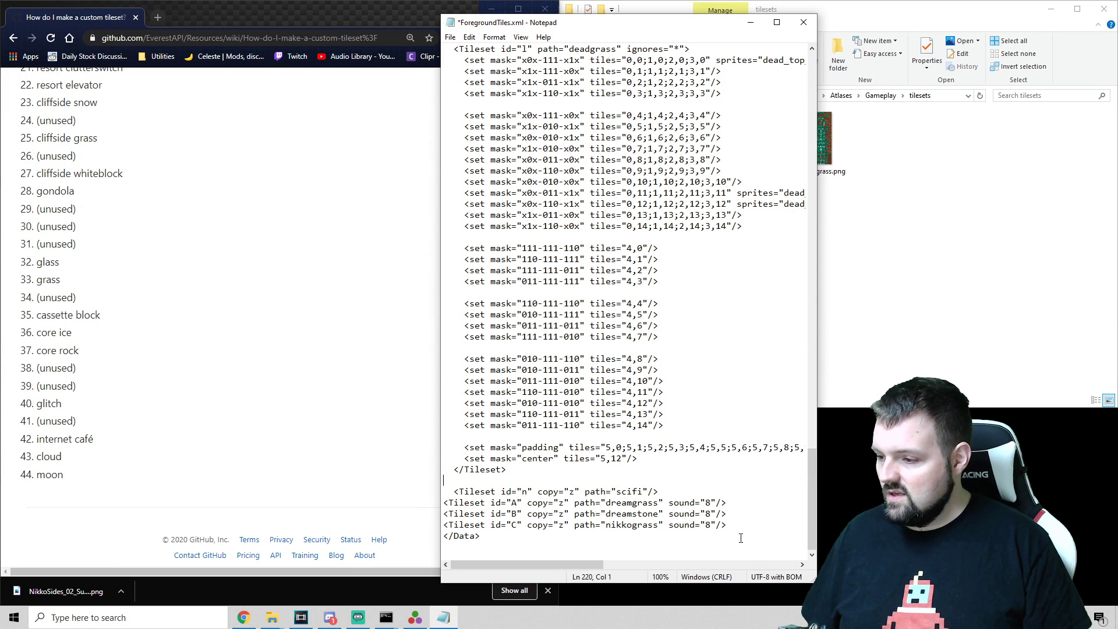
Change the dreamgrass line's sound from 8 to 33 and the dreamstone line's to 27
drag(712, 502, 714, 524)
text(33)
text(33)
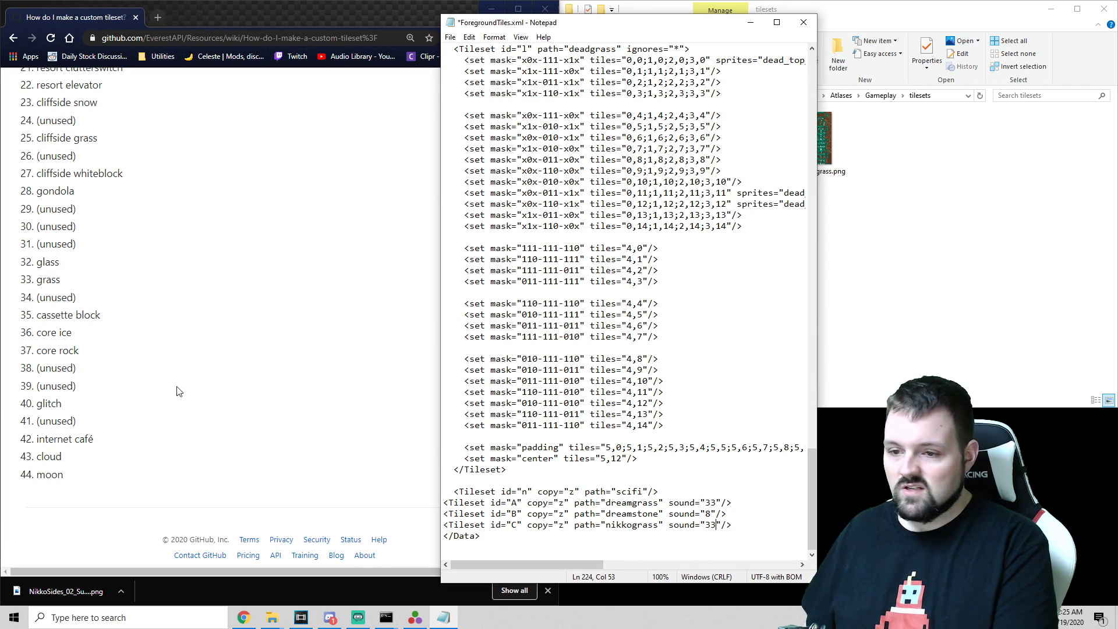
scroll(172, 396, up, 8)
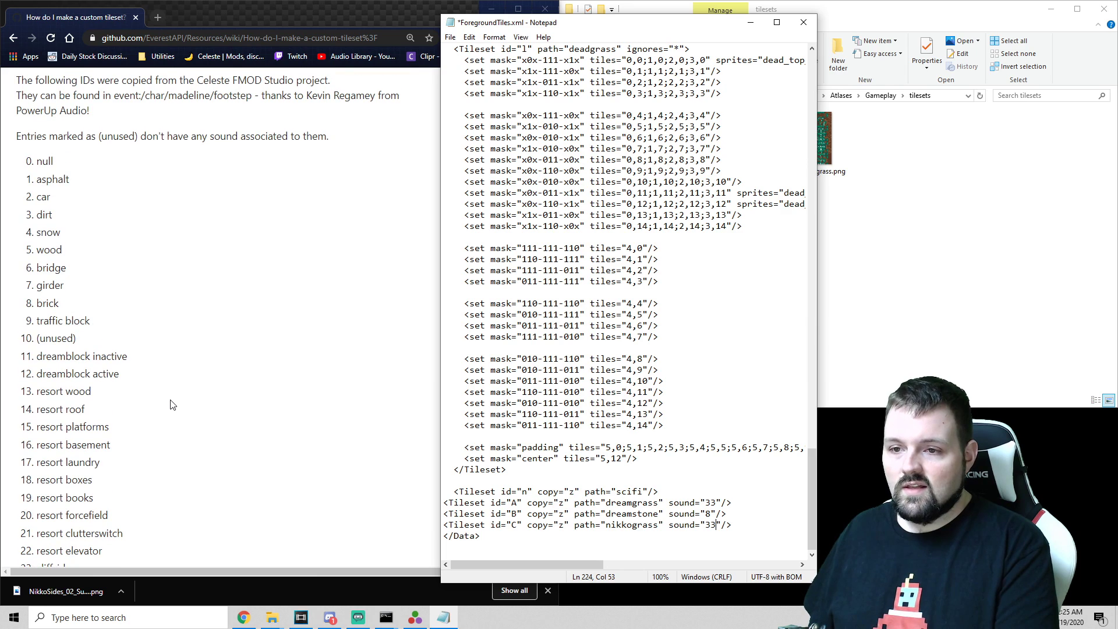
scroll(134, 330, down, 1)
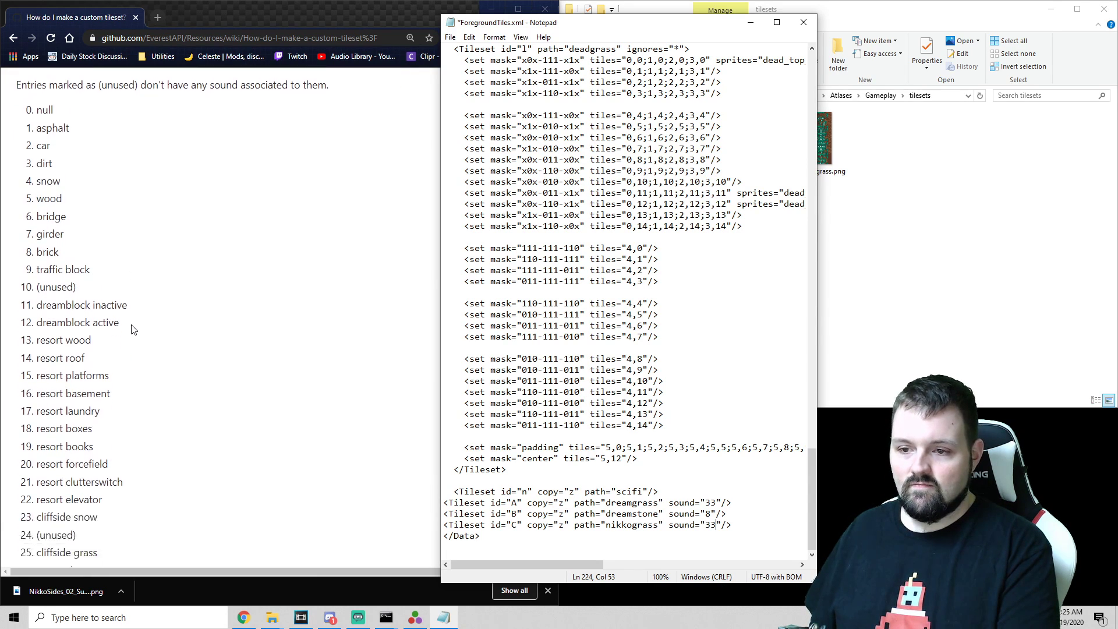
scroll(133, 330, down, 1)
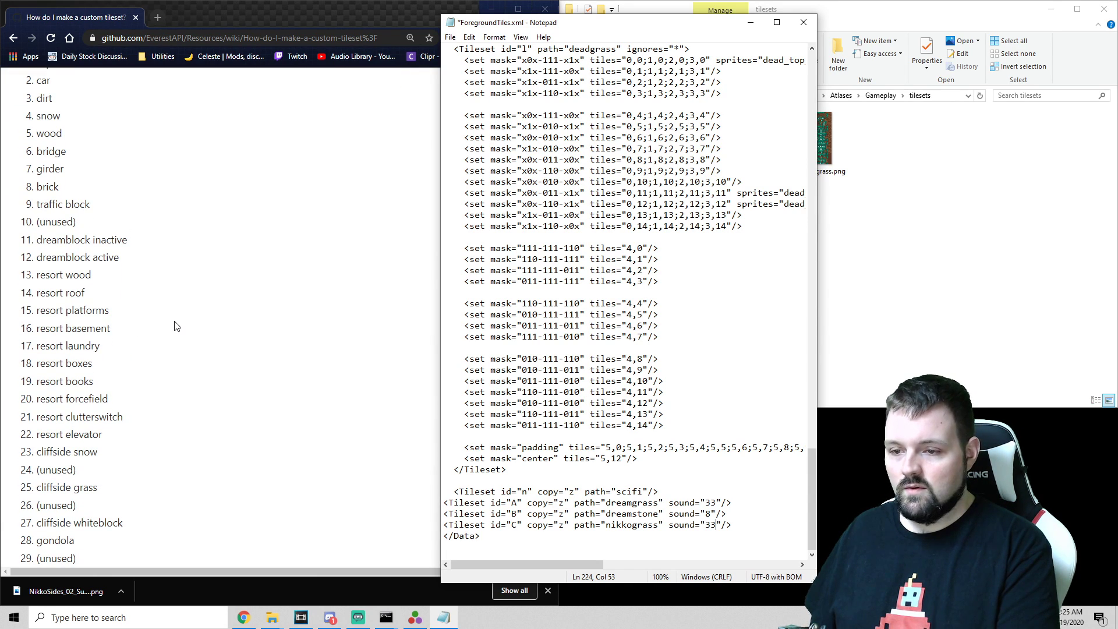
scroll(185, 326, down, 2)
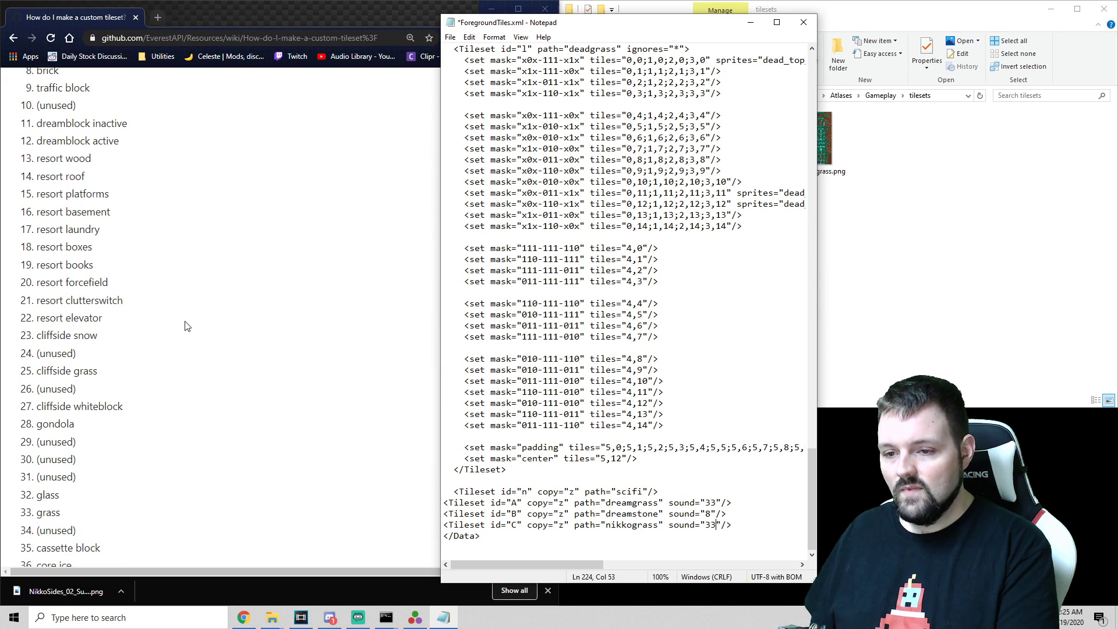
scroll(177, 326, down, 1)
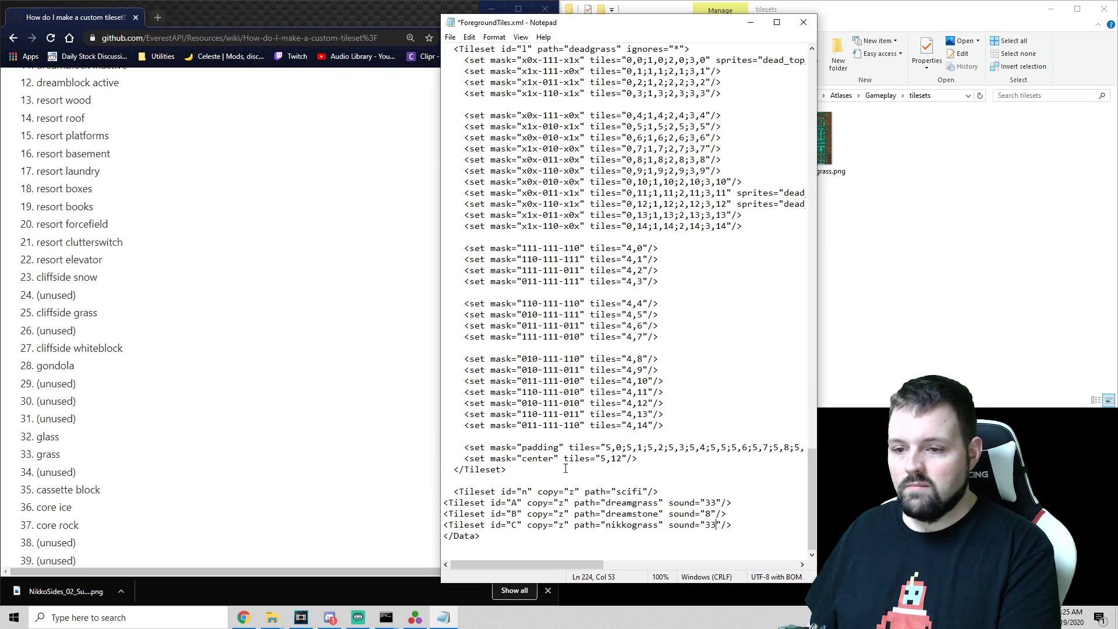
double_click(707, 513)
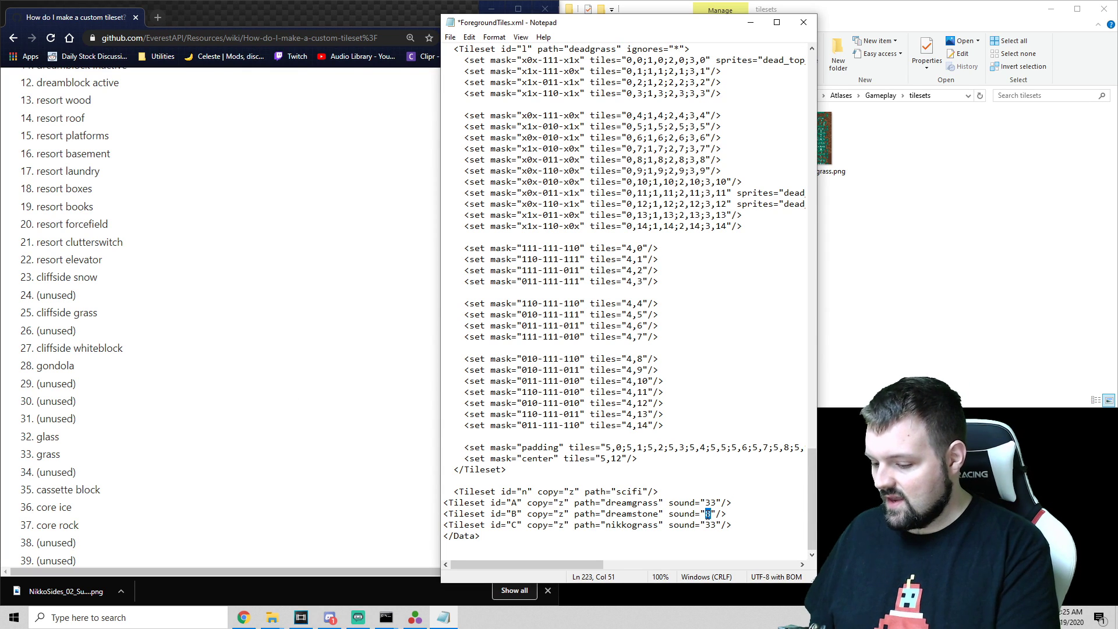
text(27)
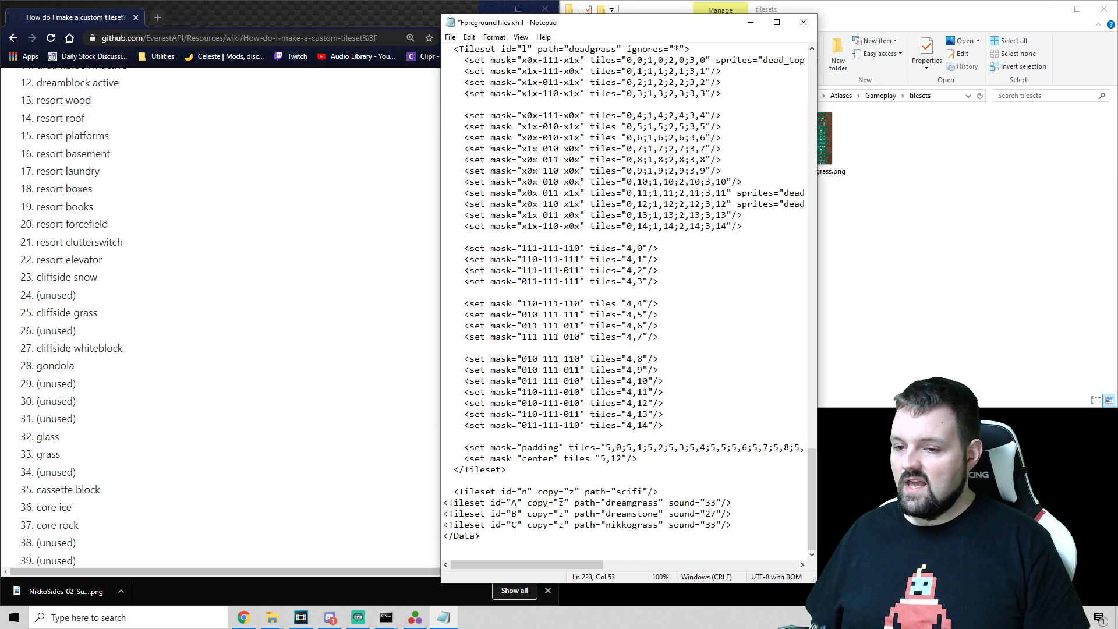
Recheck the wiki sound list, then save ForegroundTiles.xml
click(294, 448)
scroll(274, 444, up, 15)
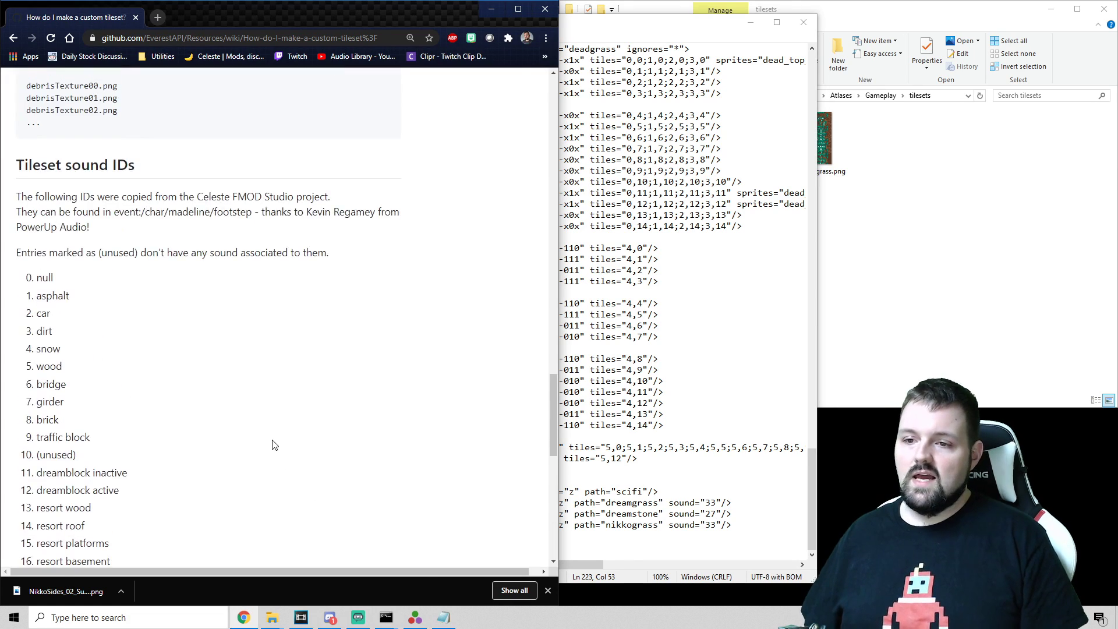
scroll(255, 416, up, 10)
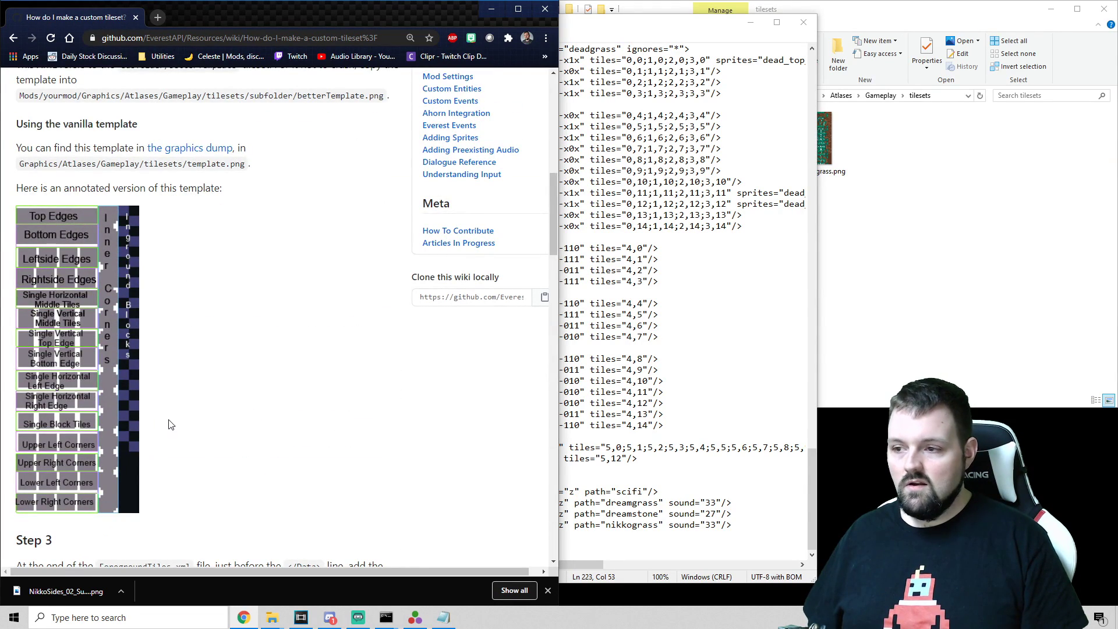
scroll(332, 409, up, 8)
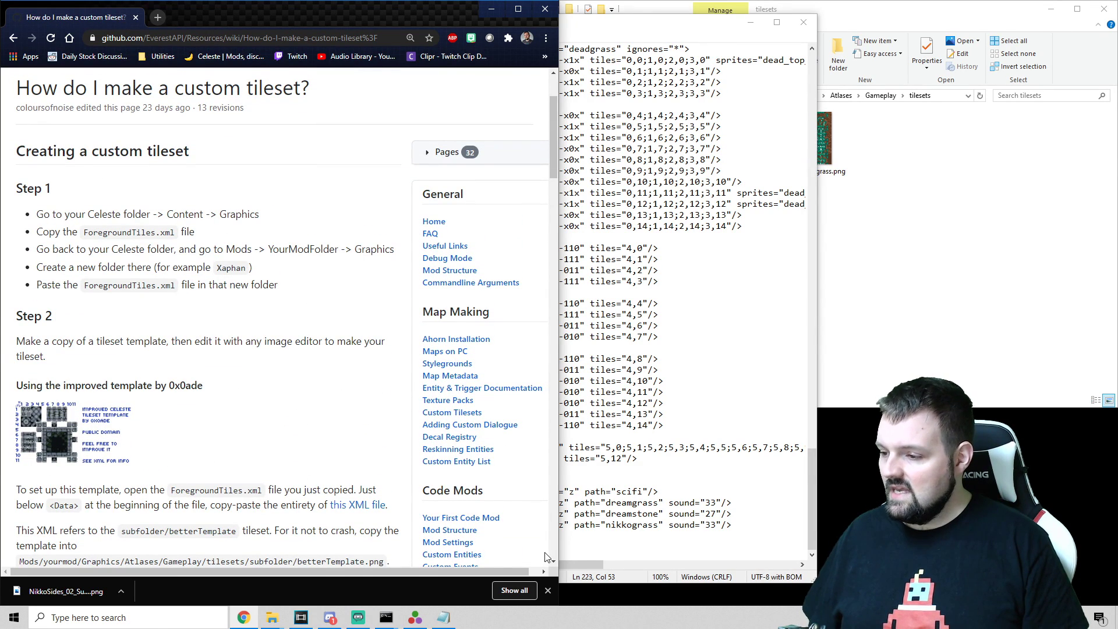
click(574, 571)
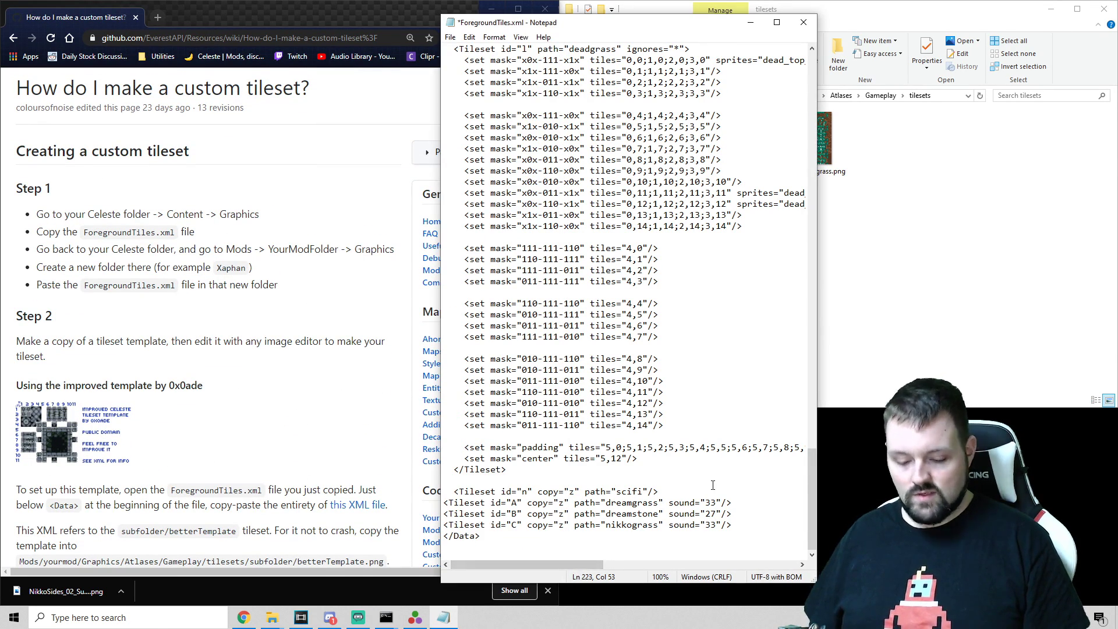
key(ctrl+s)
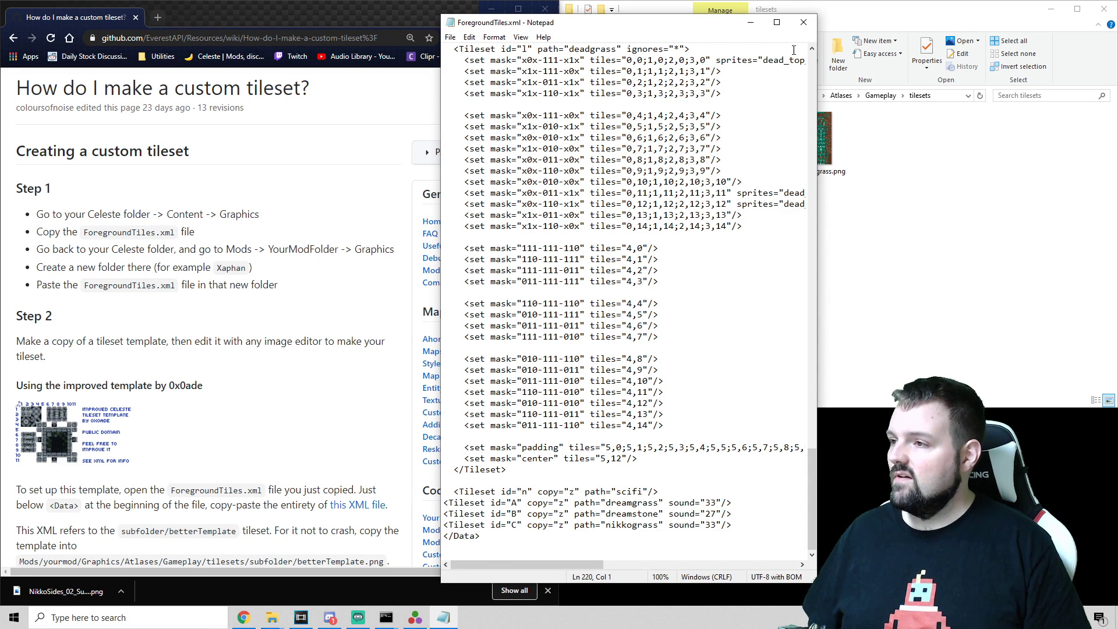
Close Notepad and set Ahorn's Foreground Tiles metadata to Graphics/iamdadbod/ForegroundTiles.xml, then apply it
click(804, 22)
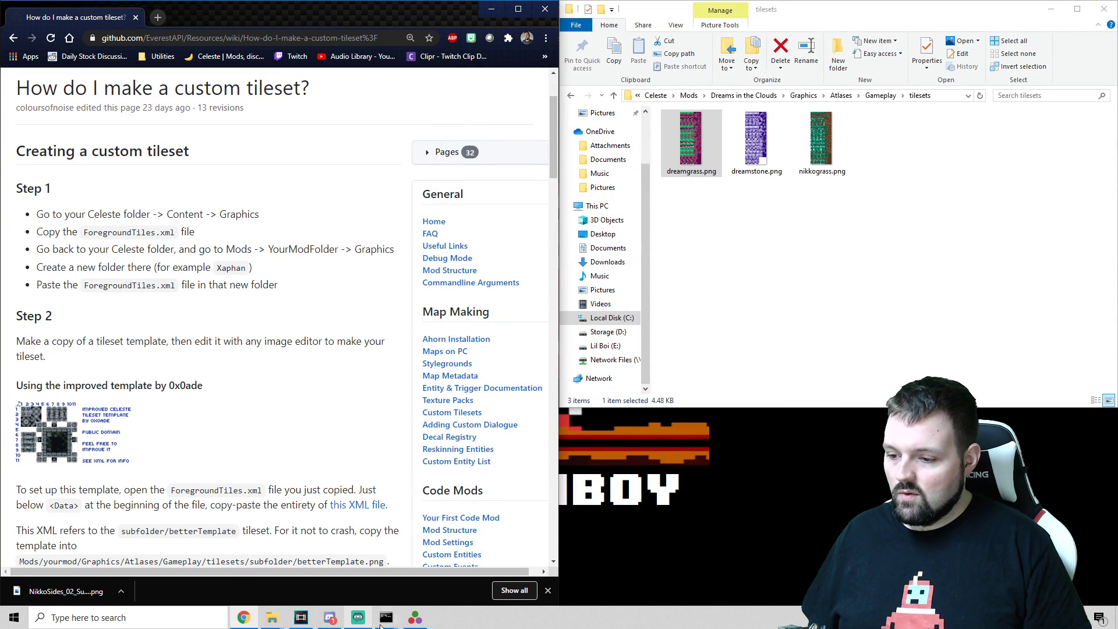
click(421, 620)
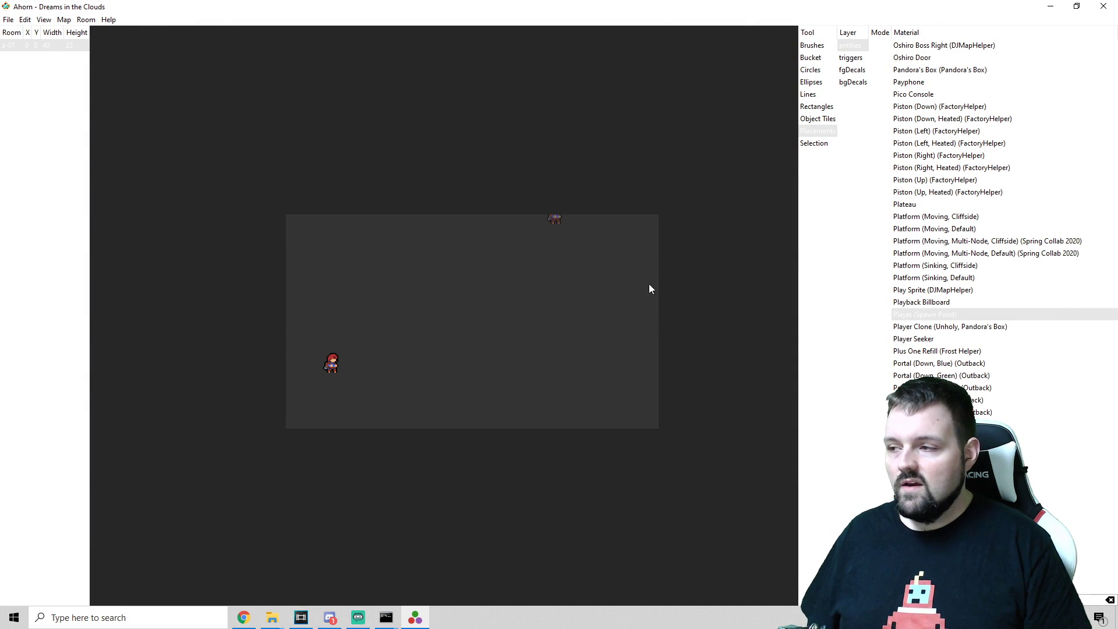
click(68, 21)
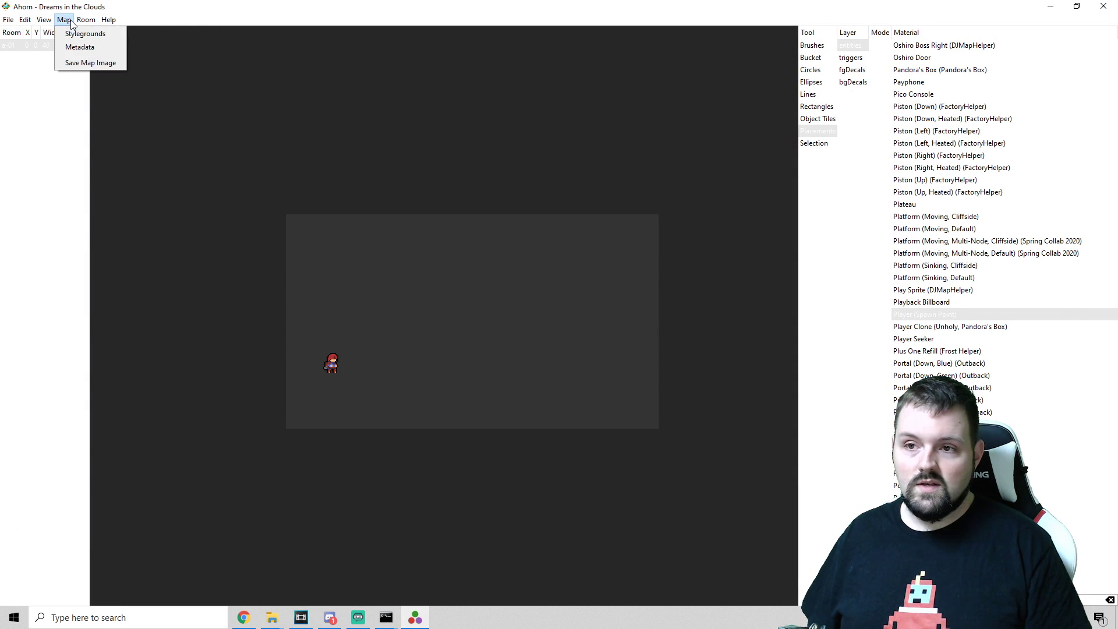
click(75, 49)
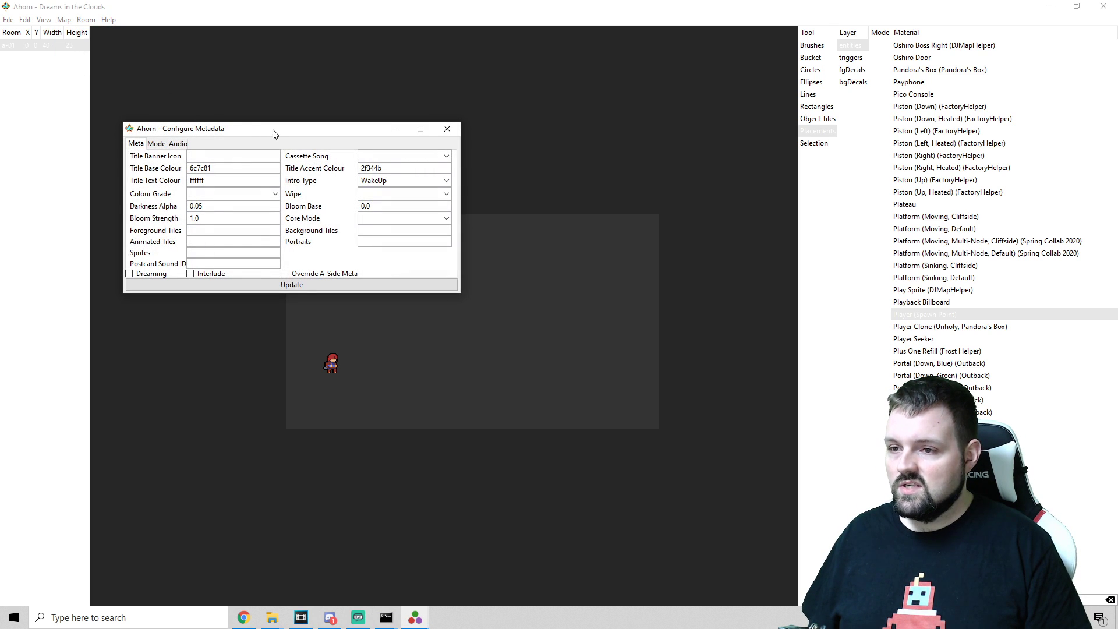
drag(274, 131, 520, 146)
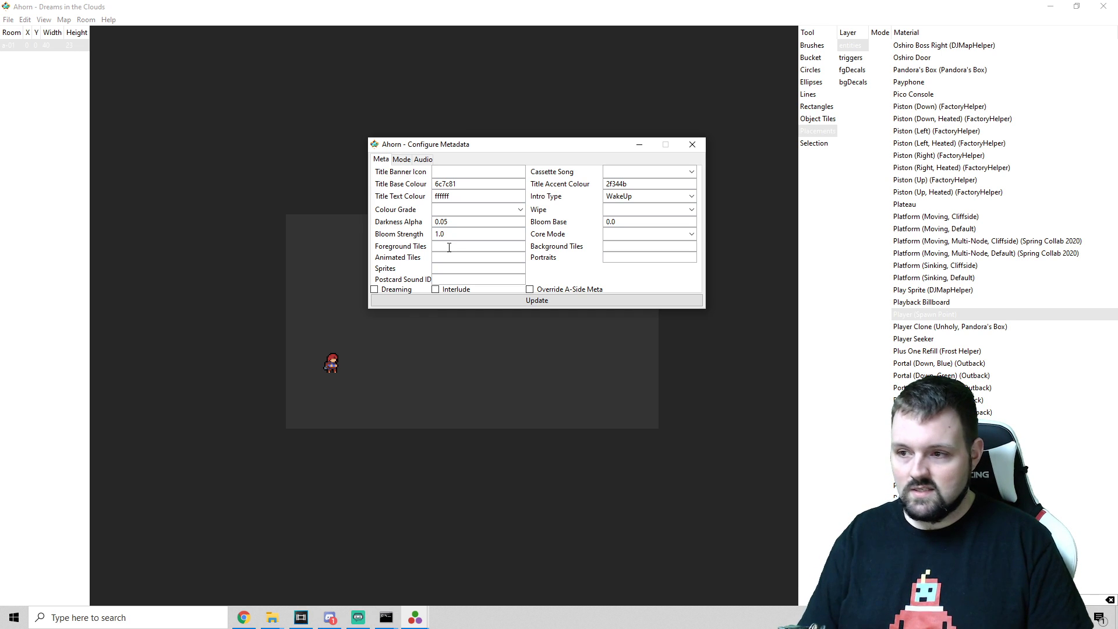
text(m)
key(BackSpace)
text(raphics)
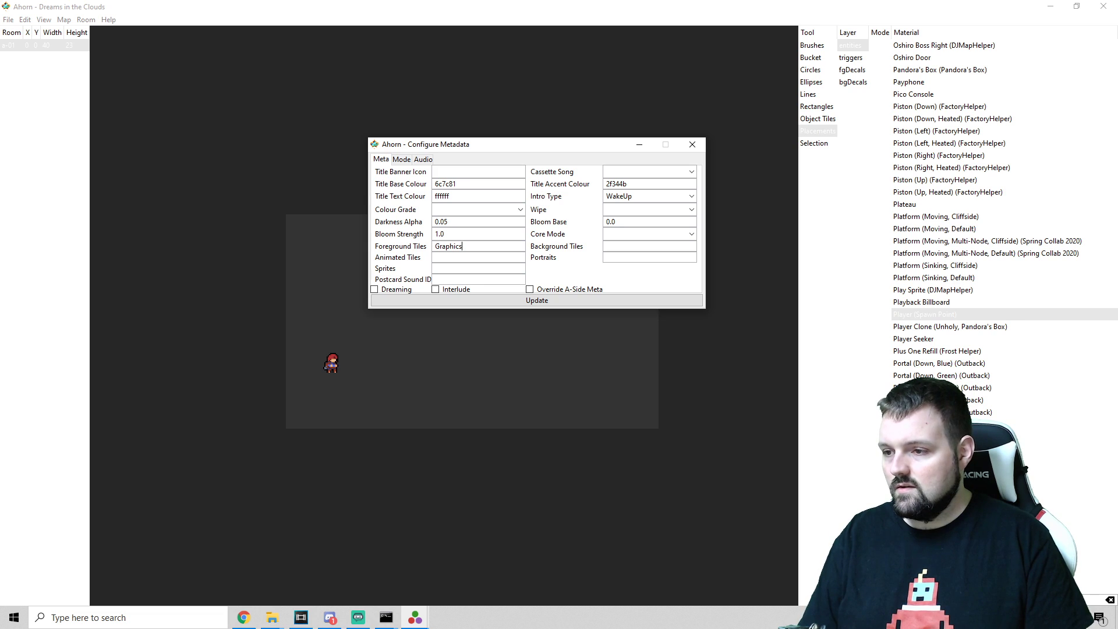
text(/iamdadbod/F)
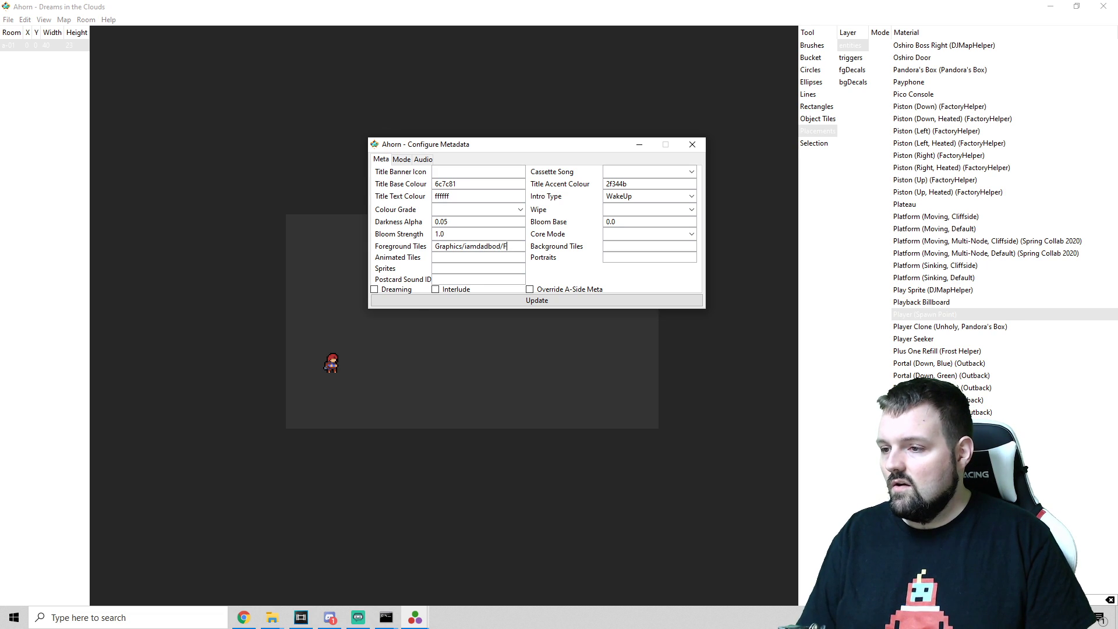
text(oregroundTi)
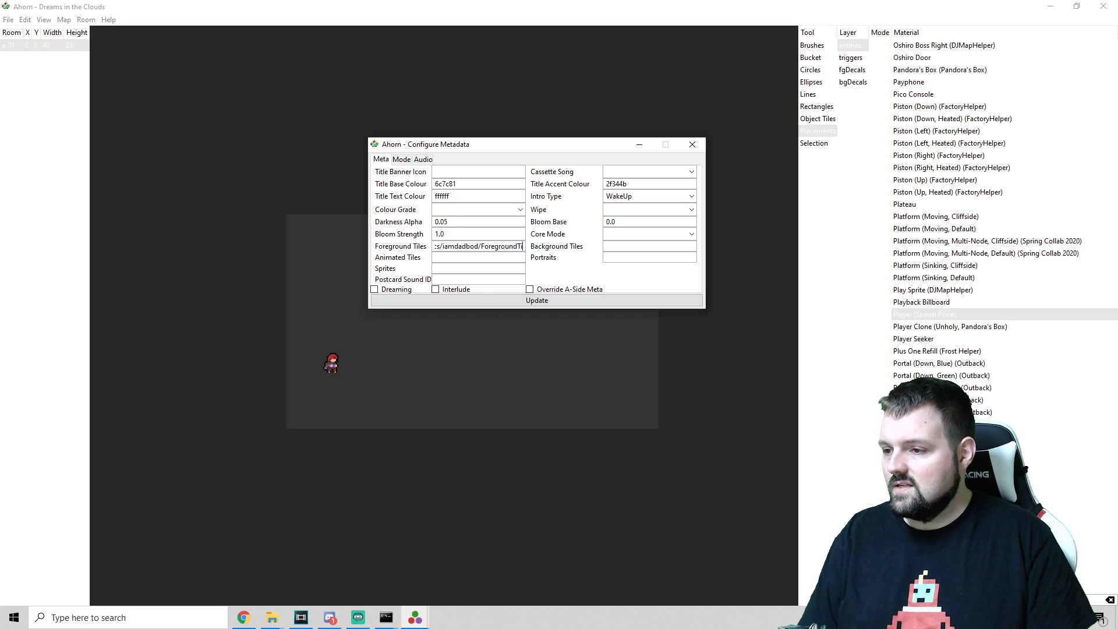
text(les.xml)
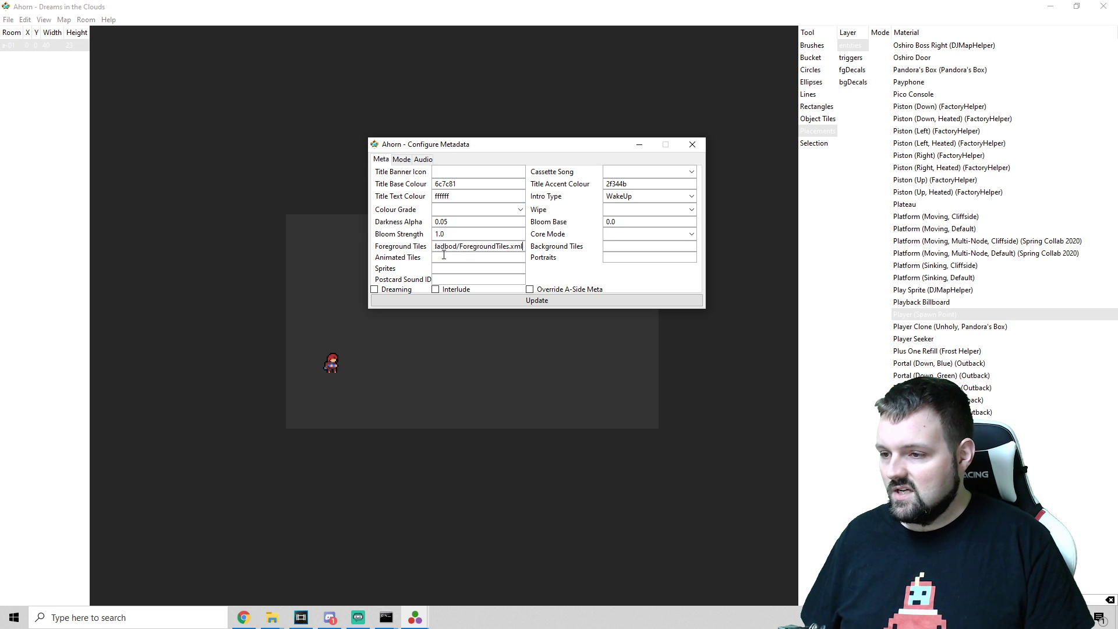
drag(451, 245, 392, 241)
click(463, 250)
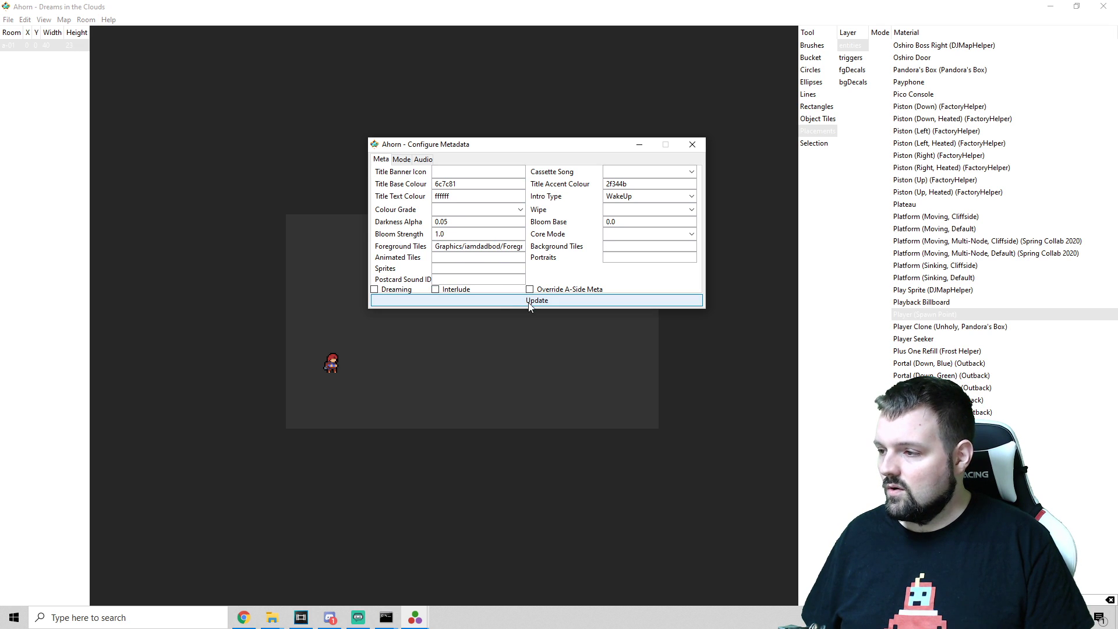
click(530, 304)
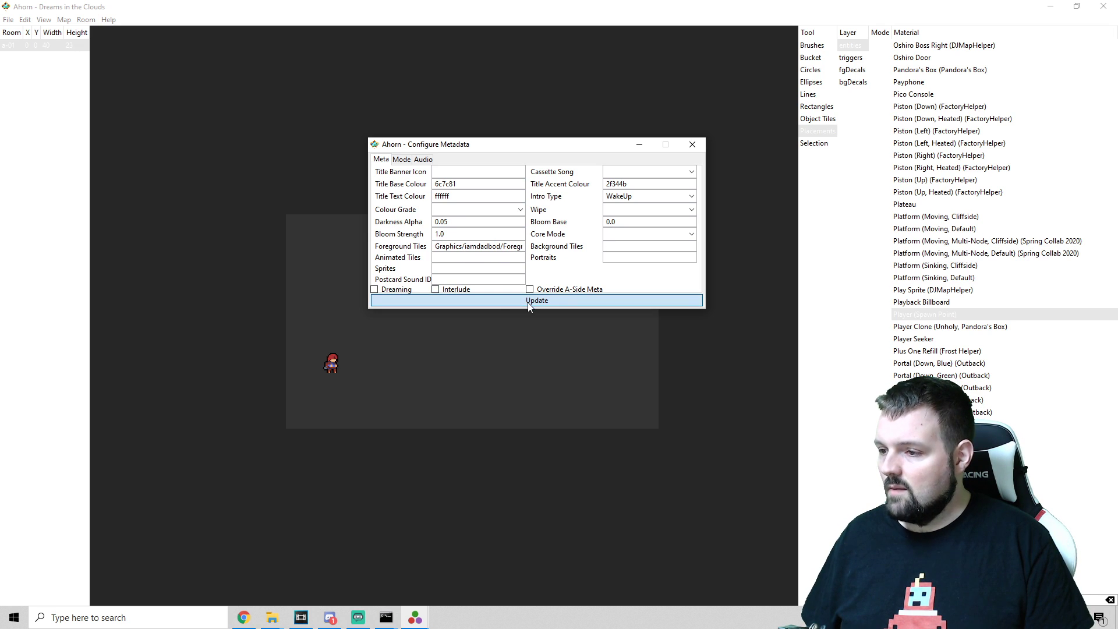
Close the metadata dialog and reopen the Dreams in the Clouds map from the File menu
click(691, 143)
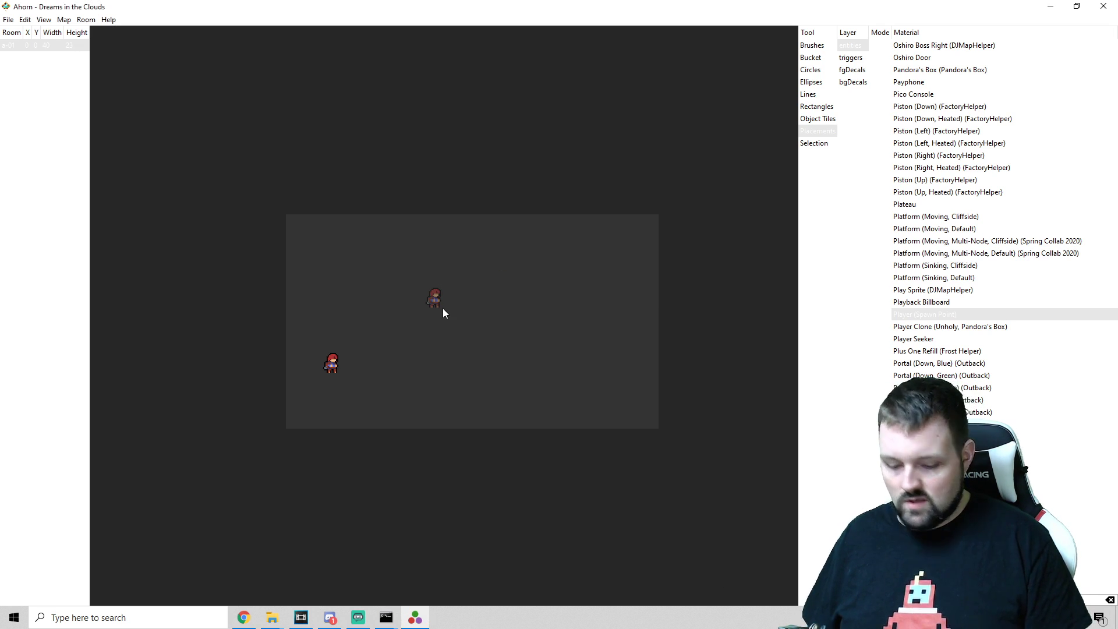
click(10, 20)
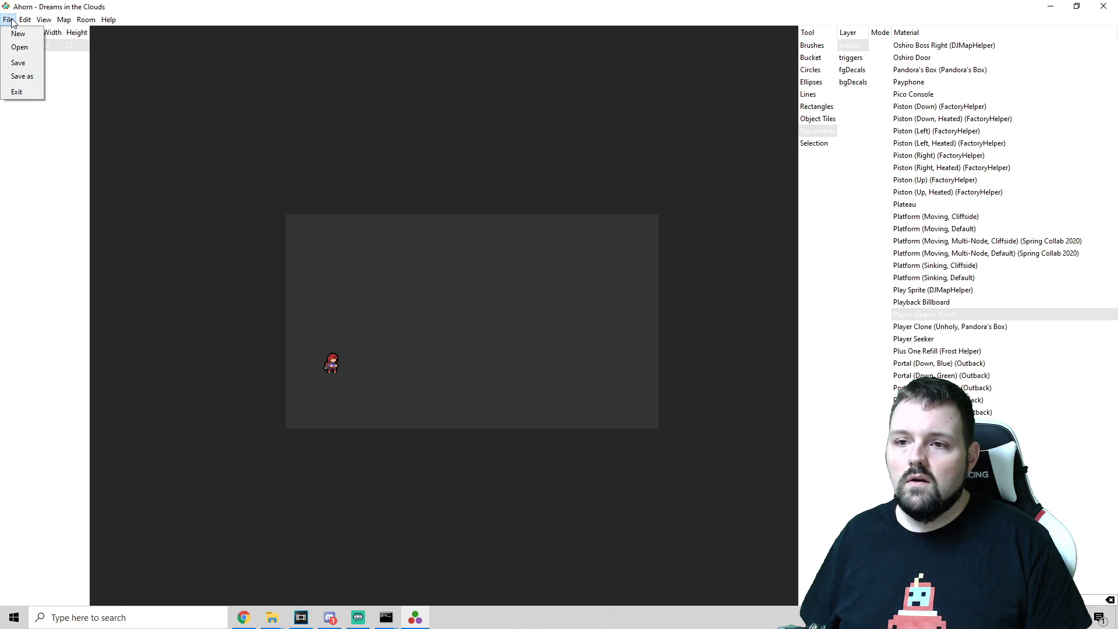
click(15, 54)
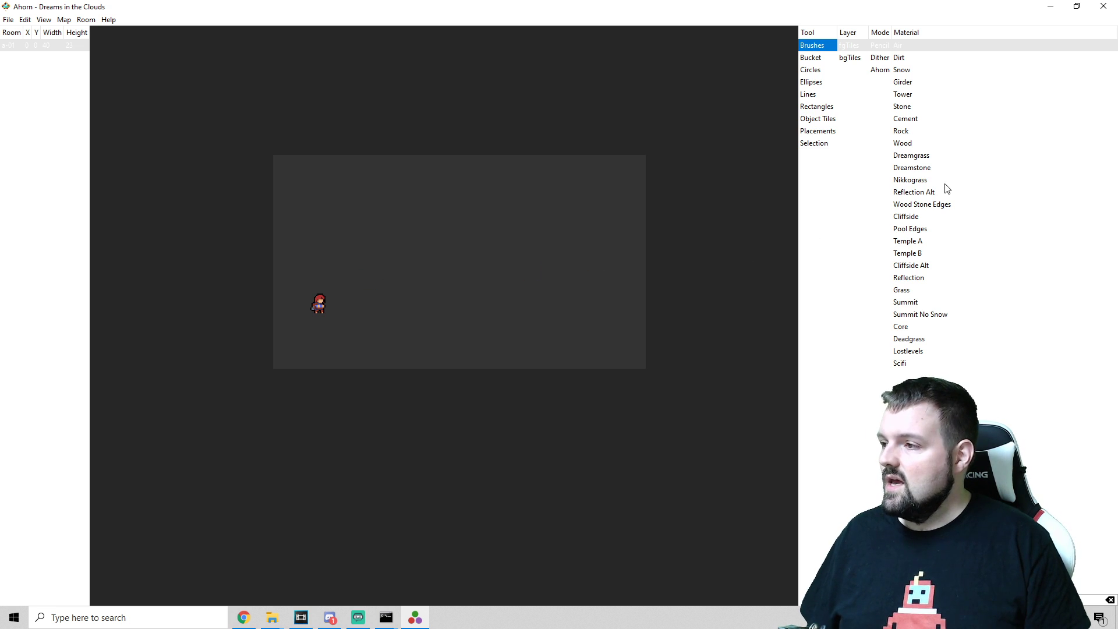
Brush Nikkograss beneath the player, a Dreamgrass column mid-room and Dreamstone near the right edge
click(913, 160)
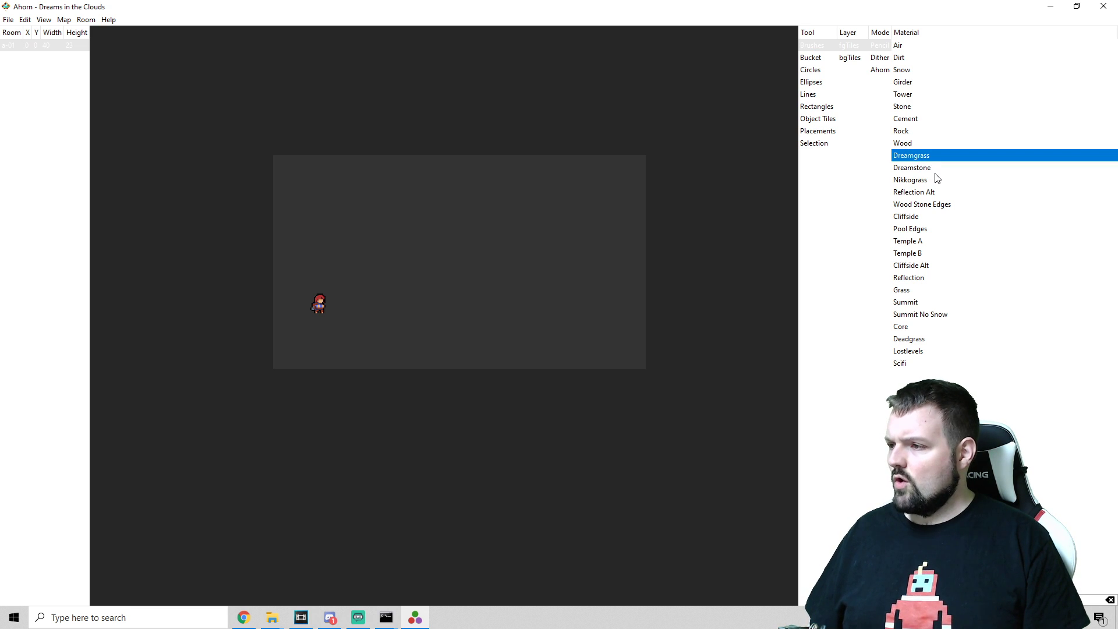
click(927, 171)
click(924, 180)
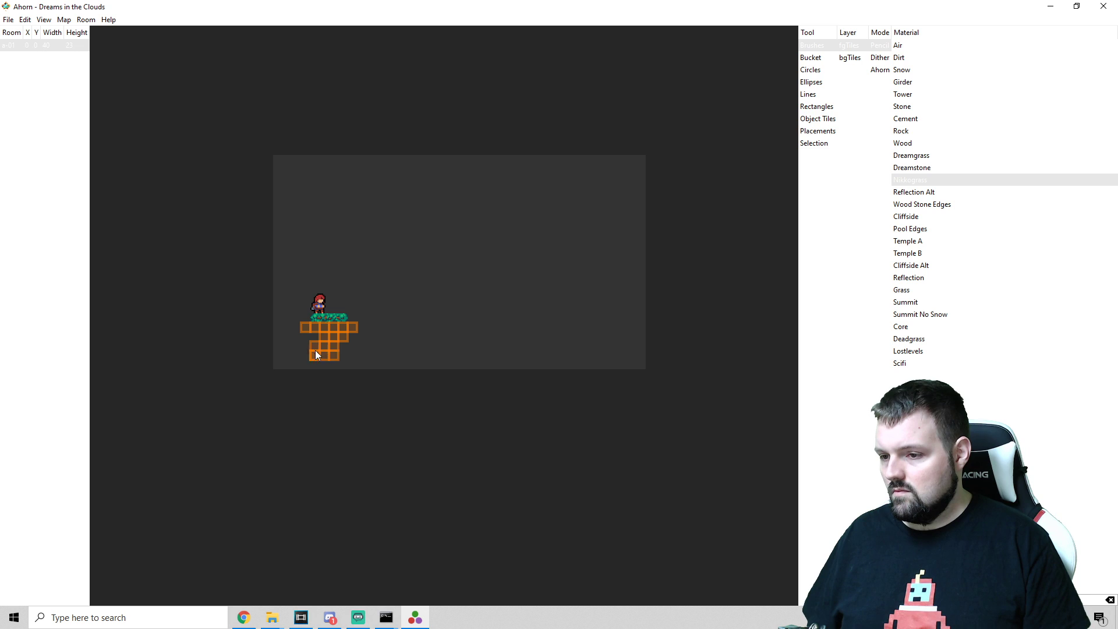
drag(313, 346, 326, 364)
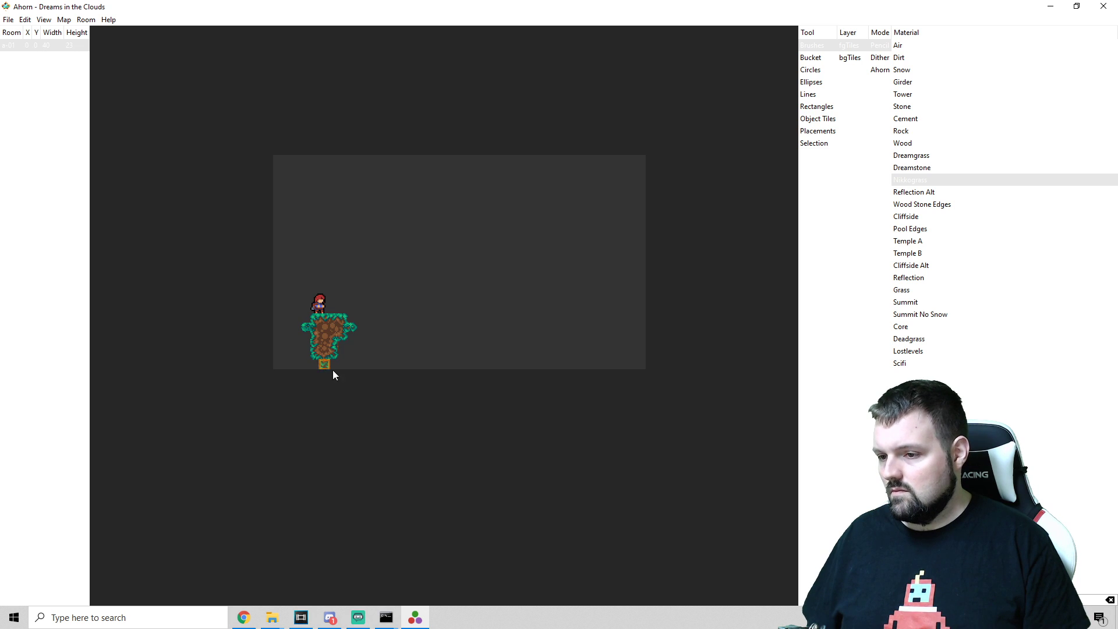
click(907, 157)
mouse_move(452, 302)
mouse_down()
mouse_move(452, 326)
mouse_move(467, 307)
mouse_move(460, 297)
mouse_move(473, 351)
mouse_move(437, 310)
mouse_move(465, 374)
mouse_up()
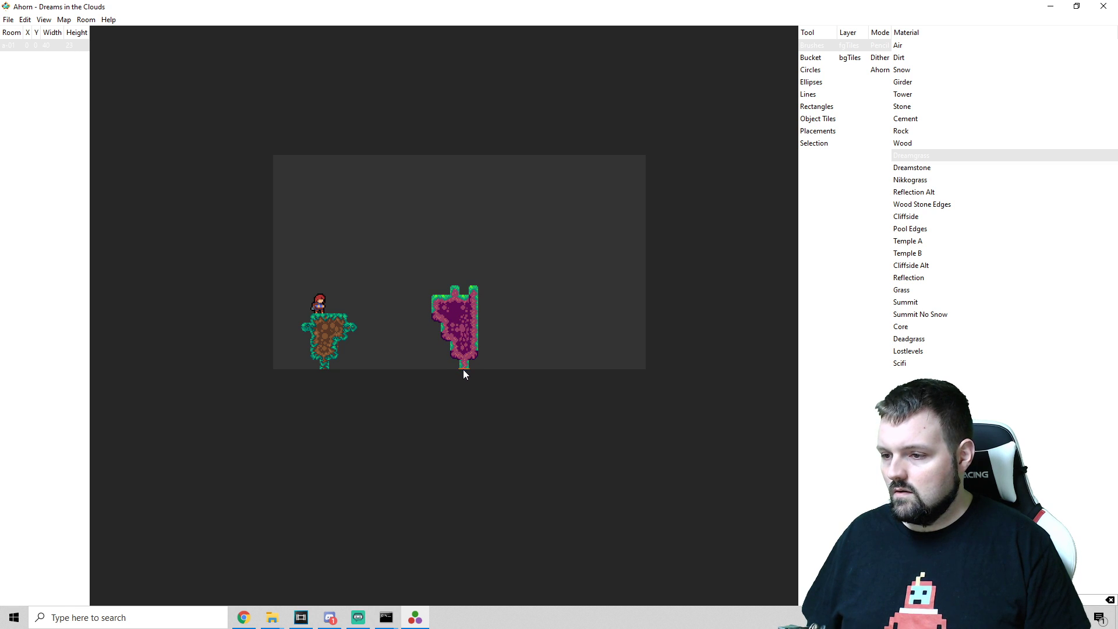
click(912, 169)
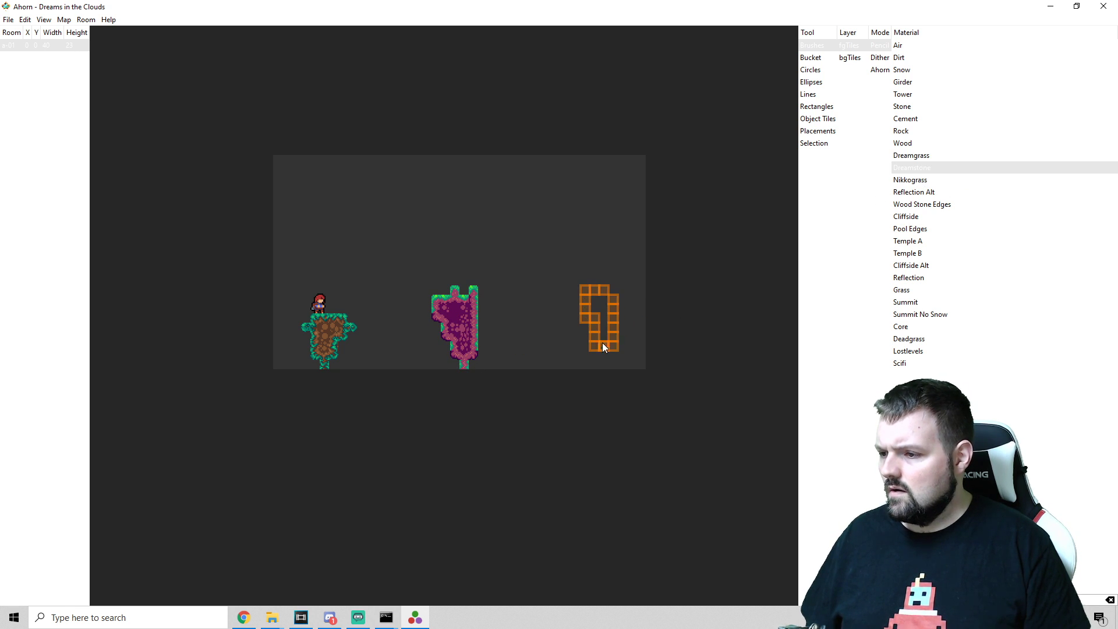
drag(591, 313, 592, 314)
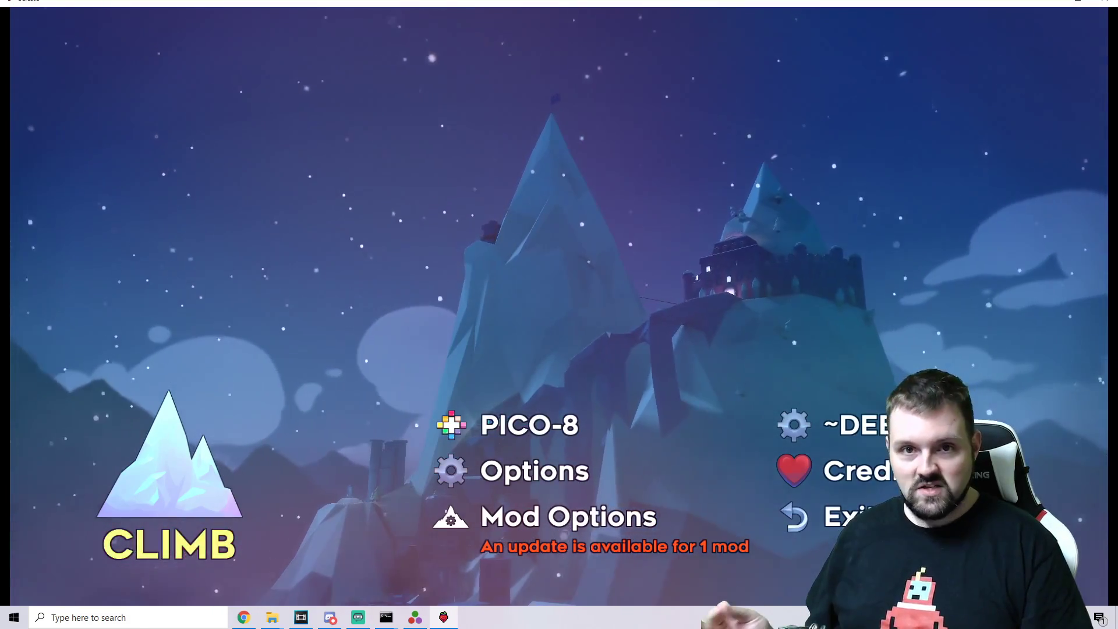
Go from Celeste's main menu through Climb and the mod map list to the Dreams in the Clouds chapter card
key(Right)
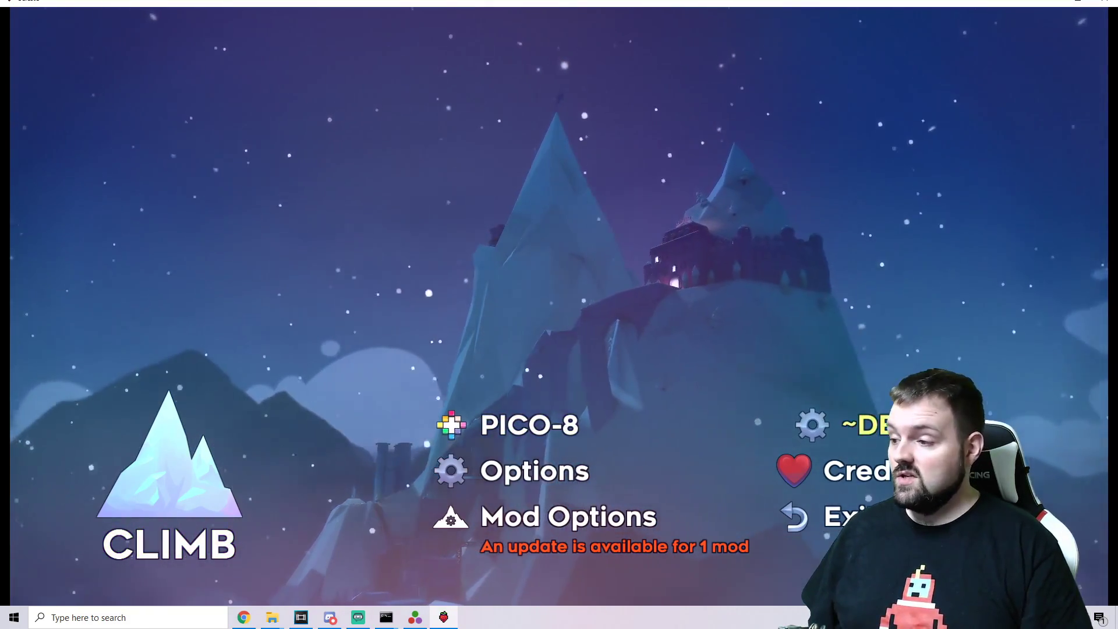
key(Left)
key(Return)
key(r)
key(Down)
key(Down)
key(Down)
key(Down)
key(Down)
key(Down)
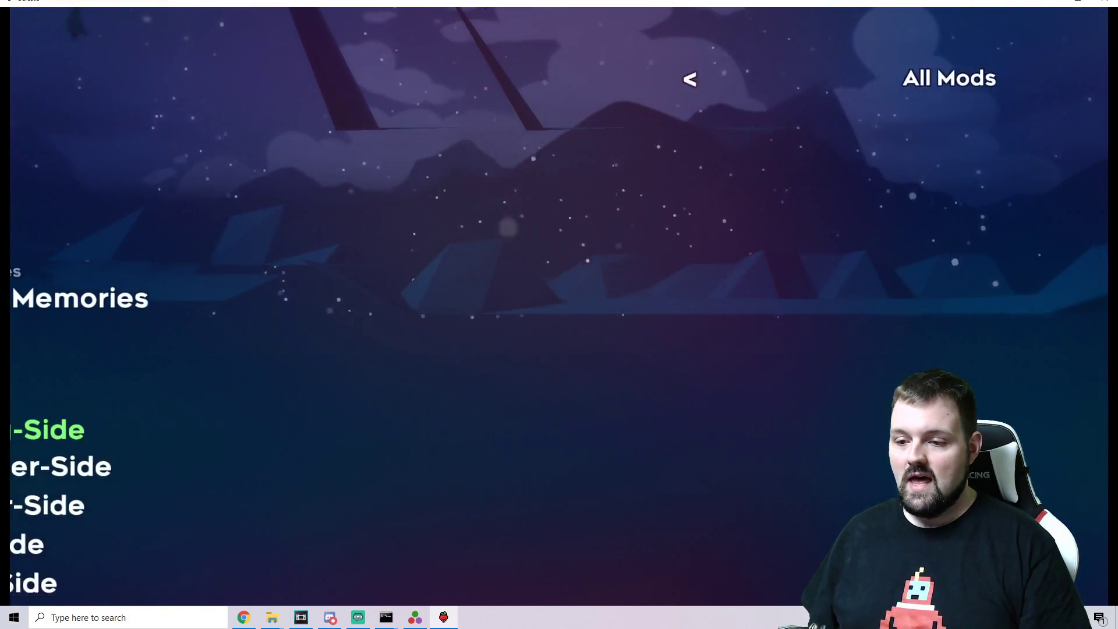
key(Down)
key(Down)
key(Down)
key(Down)
key(Down)
key(Down)
key(Down)
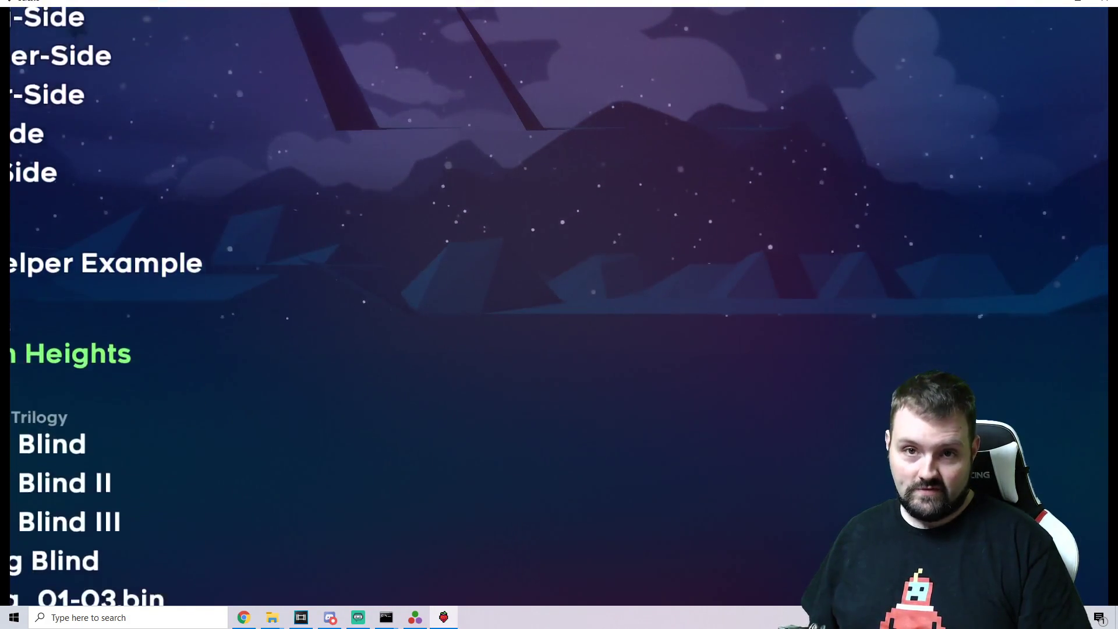
key(Down)
key(Down)
key(Down)
key(Down)
key(Down)
key(Down)
key(Down)
key(Down)
key(Down)
key(Down)
key(Down)
key(Down)
key(Down)
key(Down)
key(Down)
key(Down)
key(Down)
key(Down)
key(Down)
key(Down)
key(Down)
key(Down)
key(Down)
key(Down)
key(Down)
key(Down)
key(Down)
key(Down)
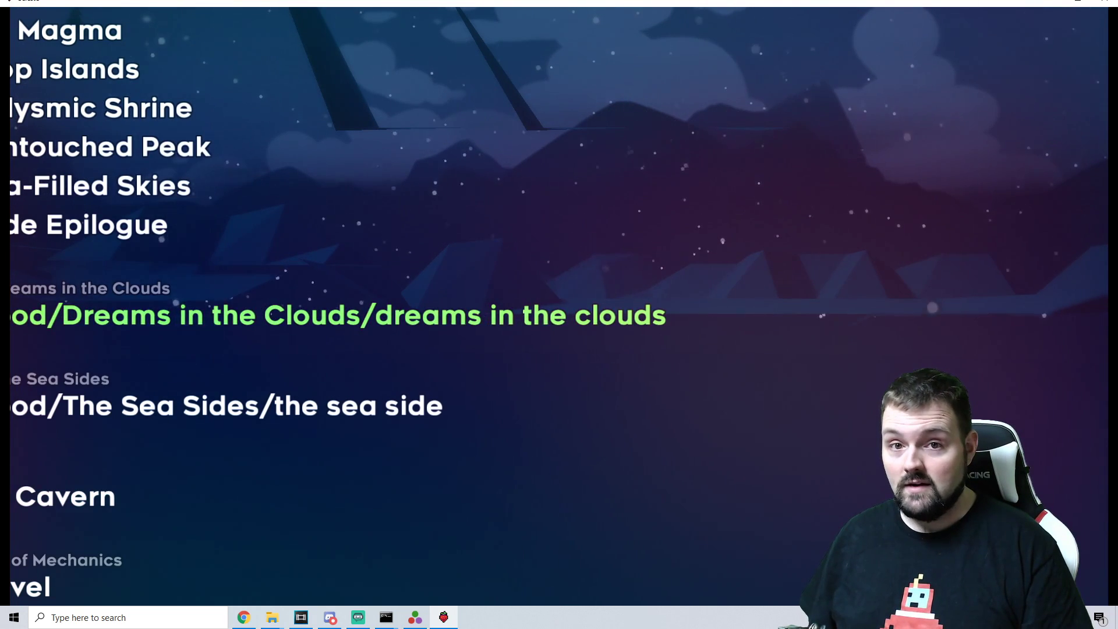
key(Return)
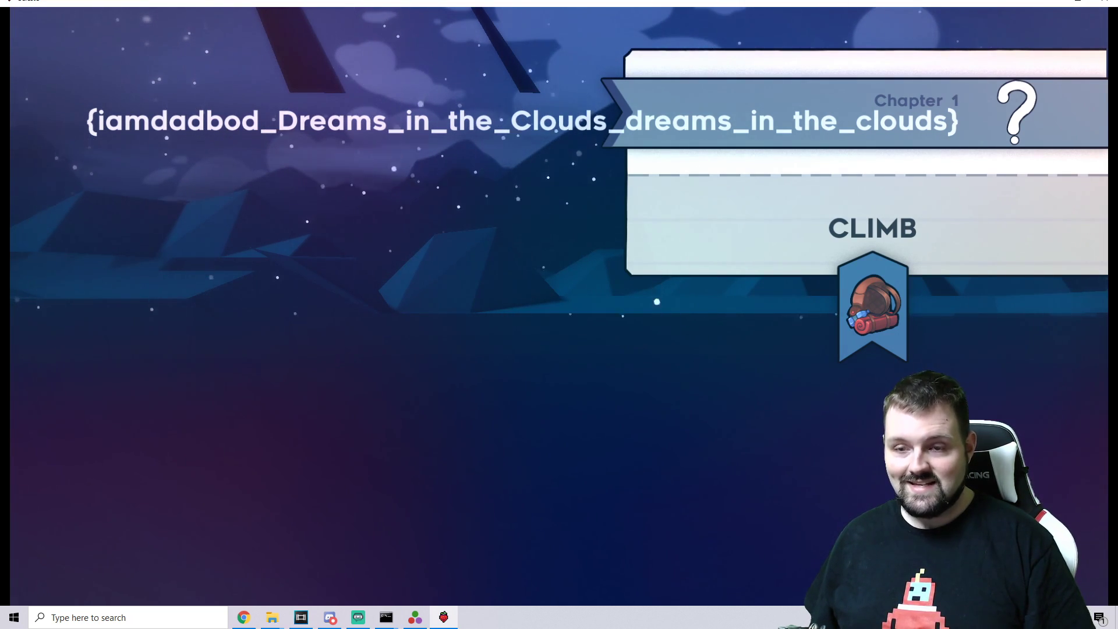
Create a folder named Dialog inside the Dreams in the Clouds mod folder and open it
key(alt+Tab)
double_click(689, 320)
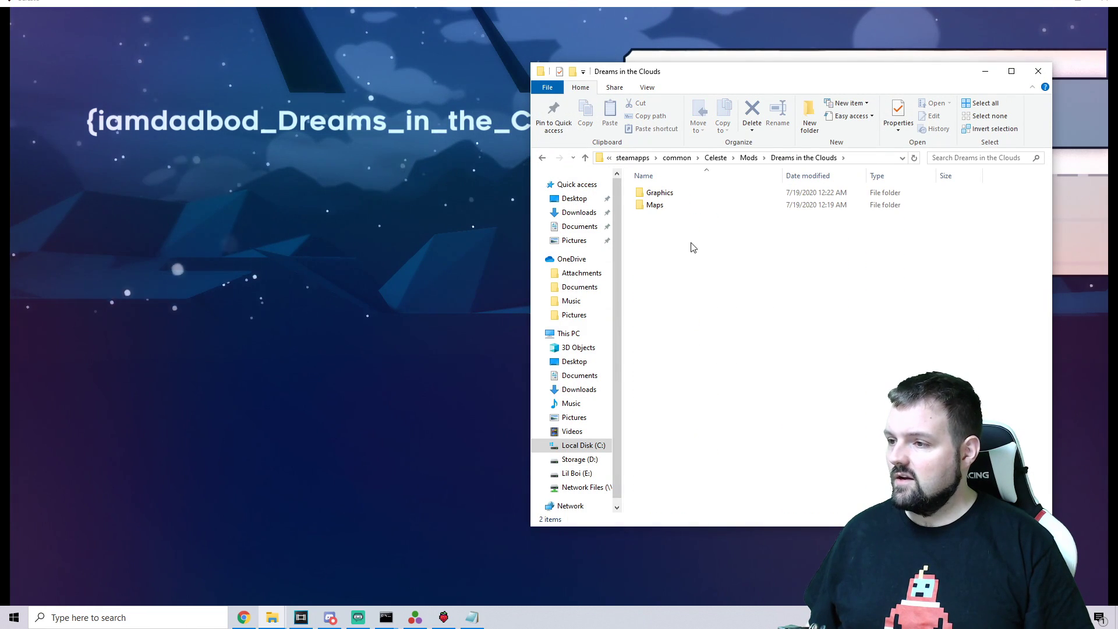
right_click(681, 258)
mouse_move(725, 404)
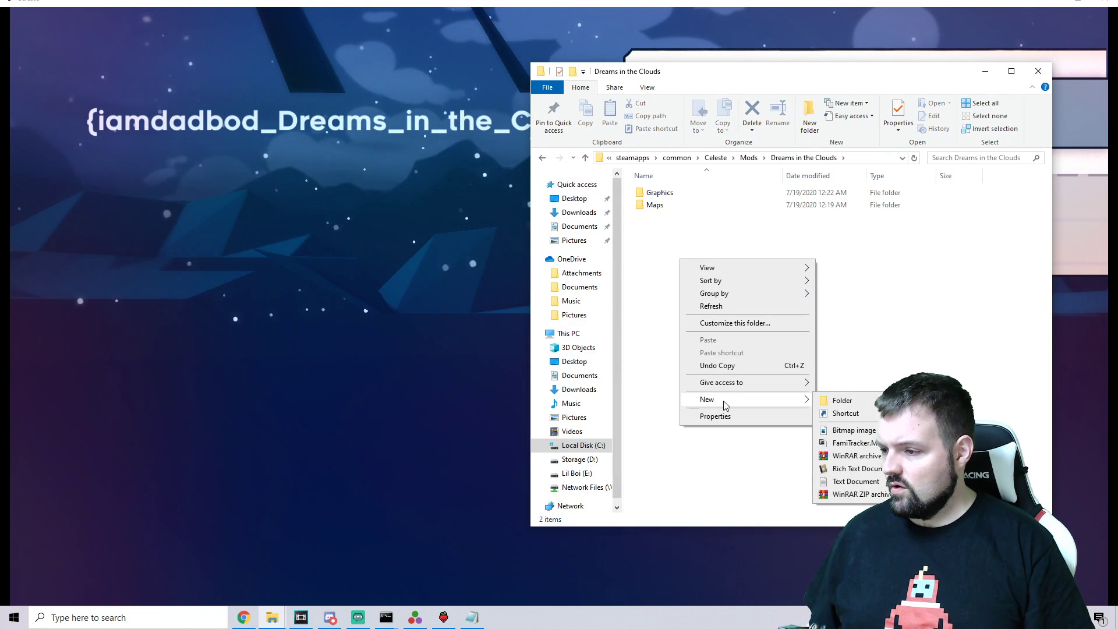
click(842, 401)
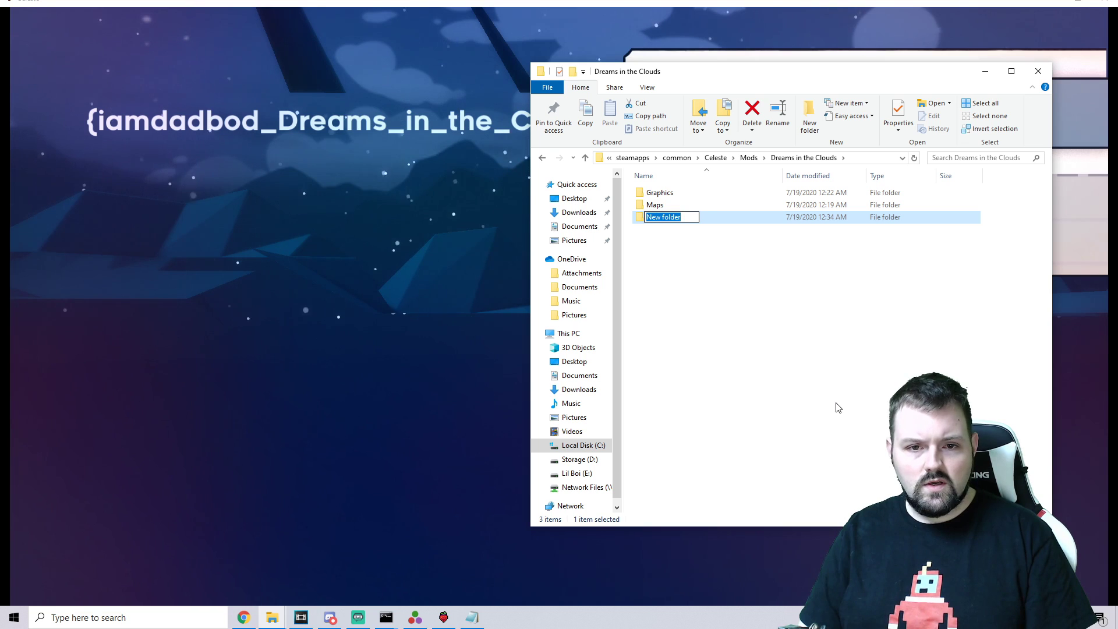
text(Dialog)
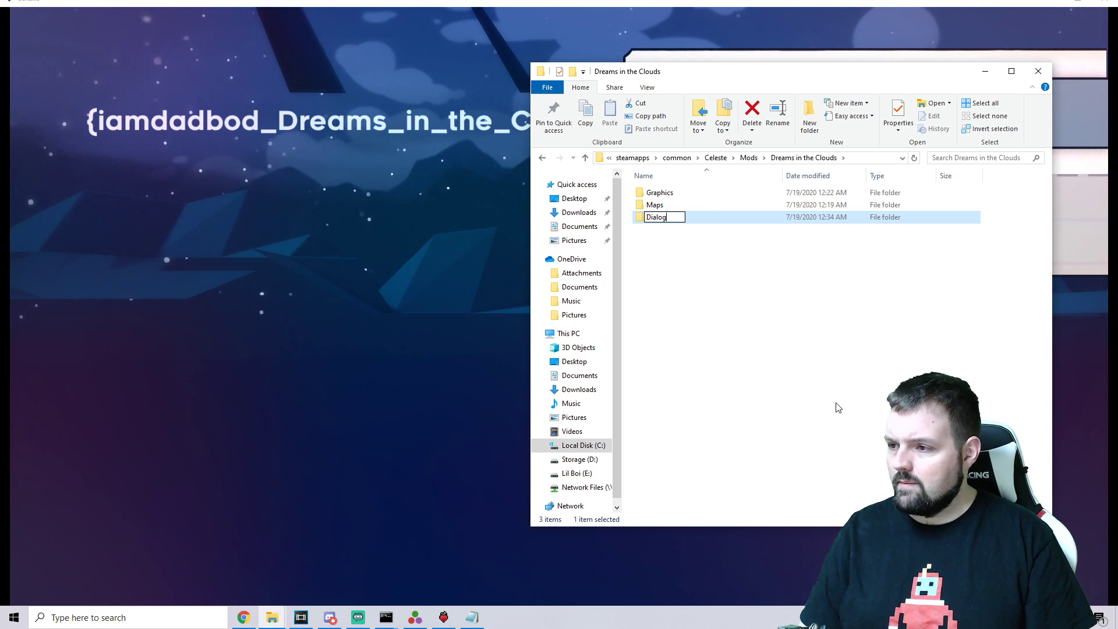
key(Return)
key(Return)
Create an empty text document named English.txt inside Dialog
right_click(741, 269)
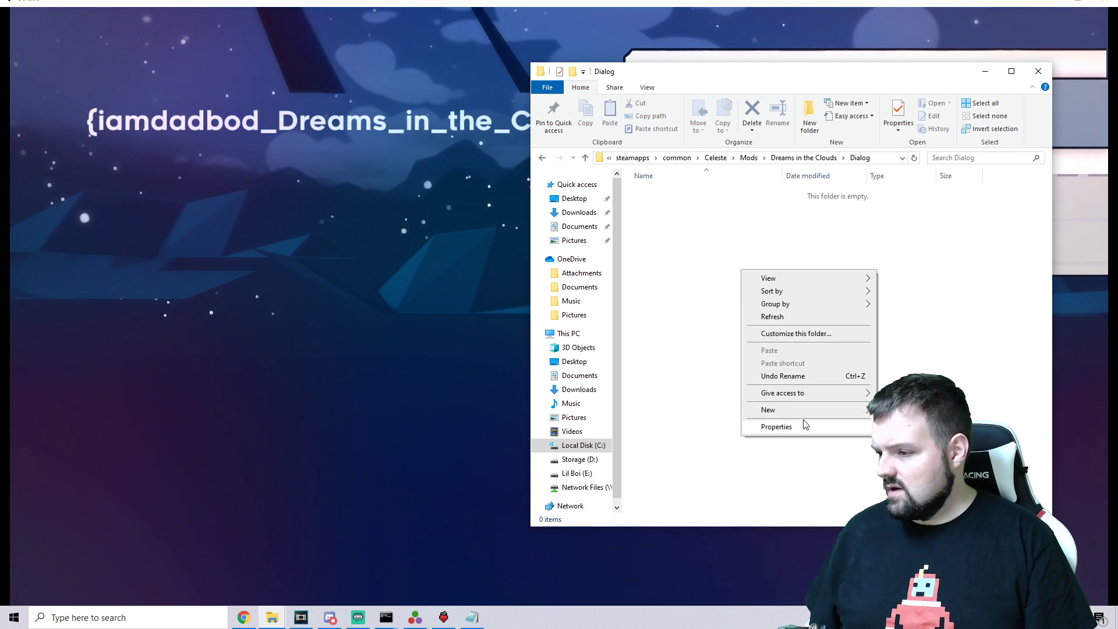
mouse_move(856, 409)
click(932, 491)
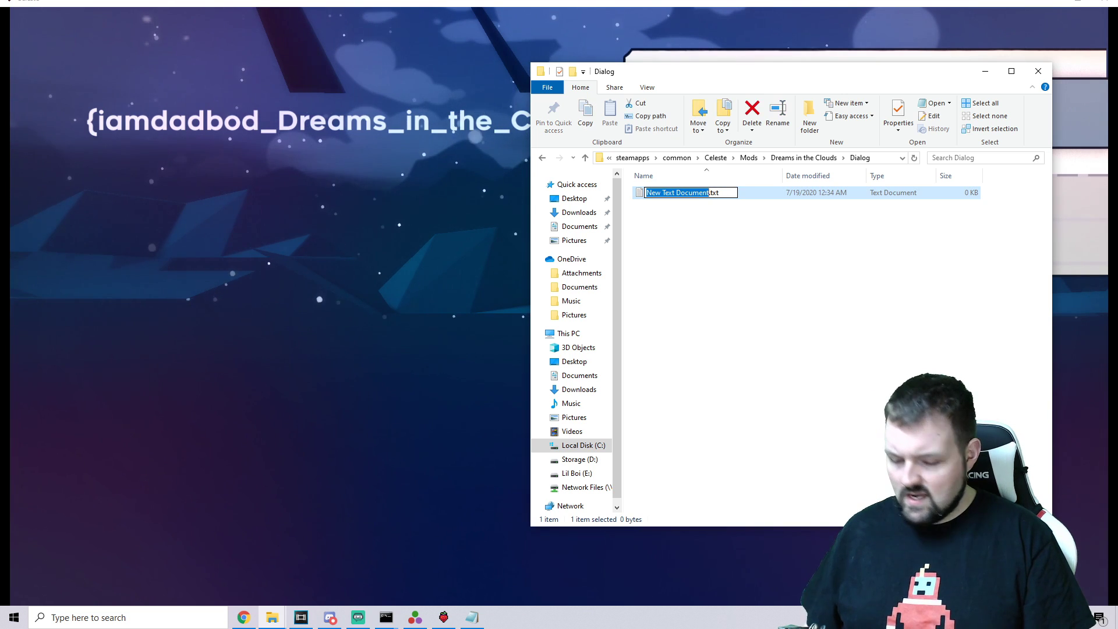
text(Engl)
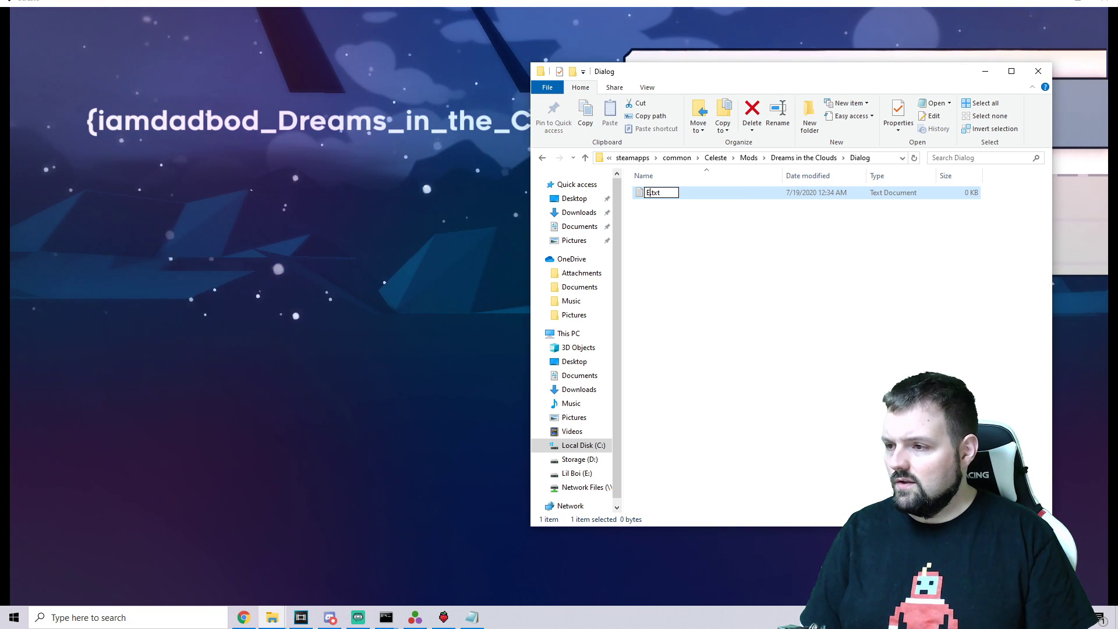
text(ish)
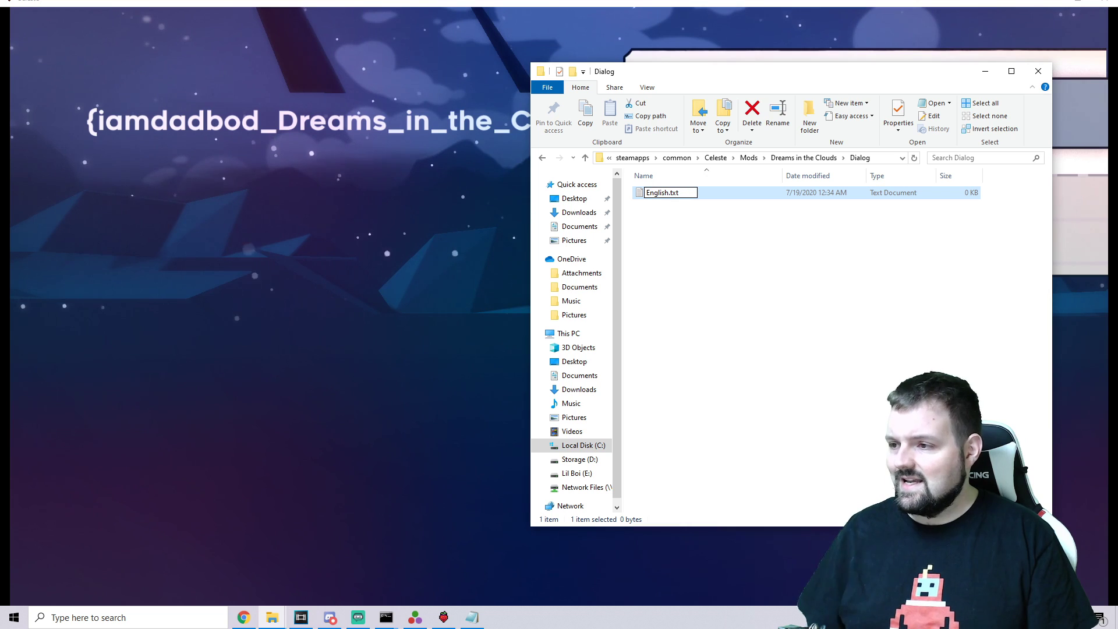
click(692, 253)
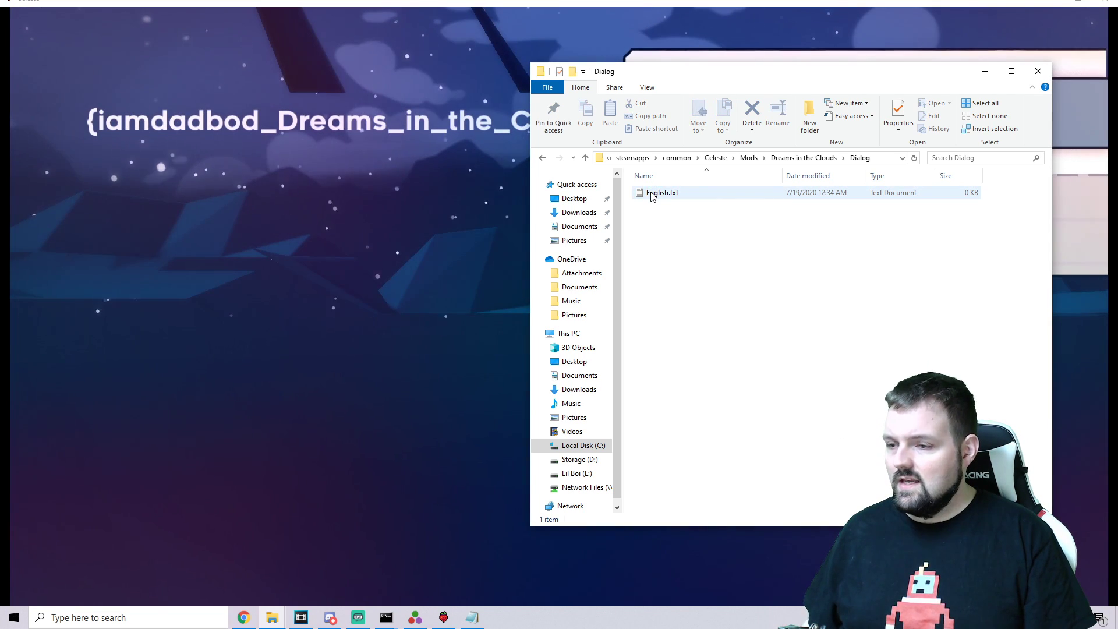
Open English.txt in Notepad and arrange it beside the Dialog folder window
double_click(652, 196)
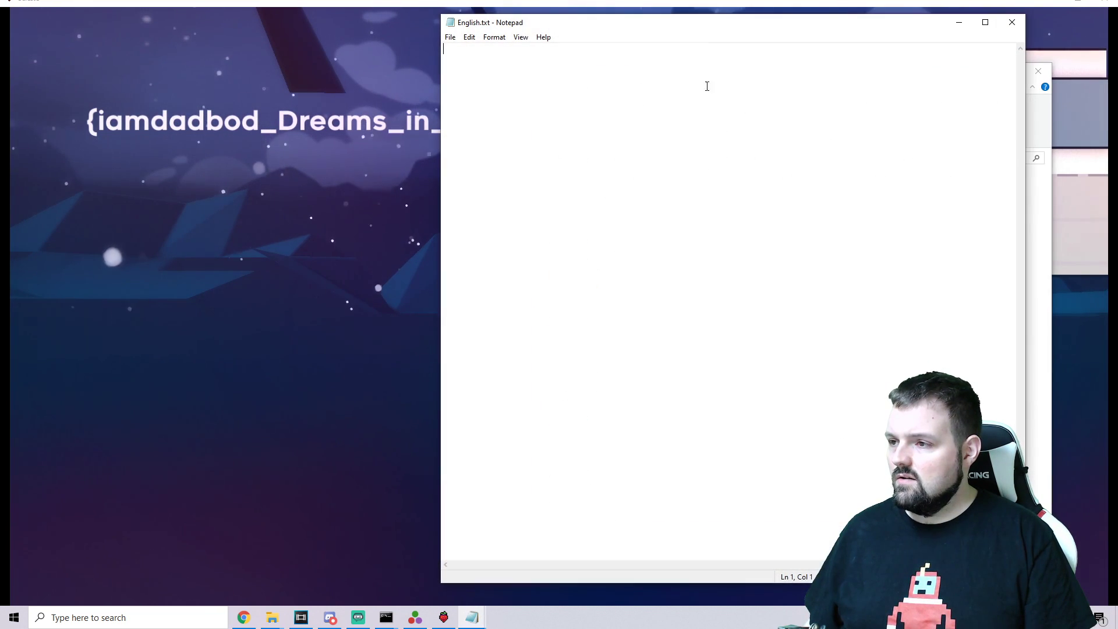
drag(728, 32, 650, 179)
click(942, 87)
drag(943, 90, 968, 204)
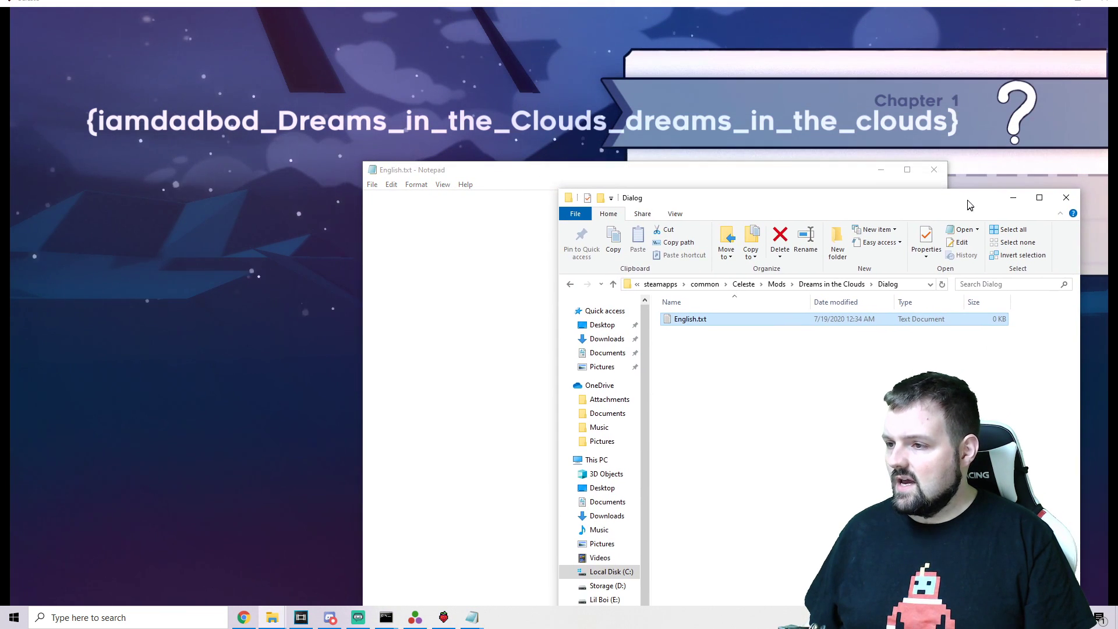
click(561, 171)
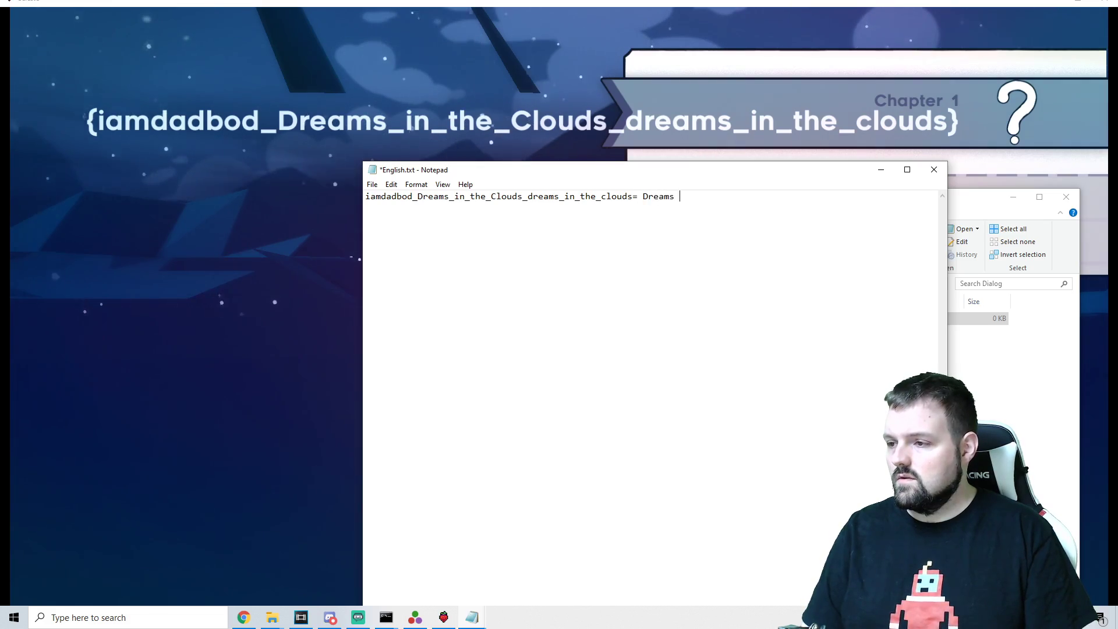
Scroll Celeste's mod map list down to Dreams in the Clouds and start the chapter
text(ouds)
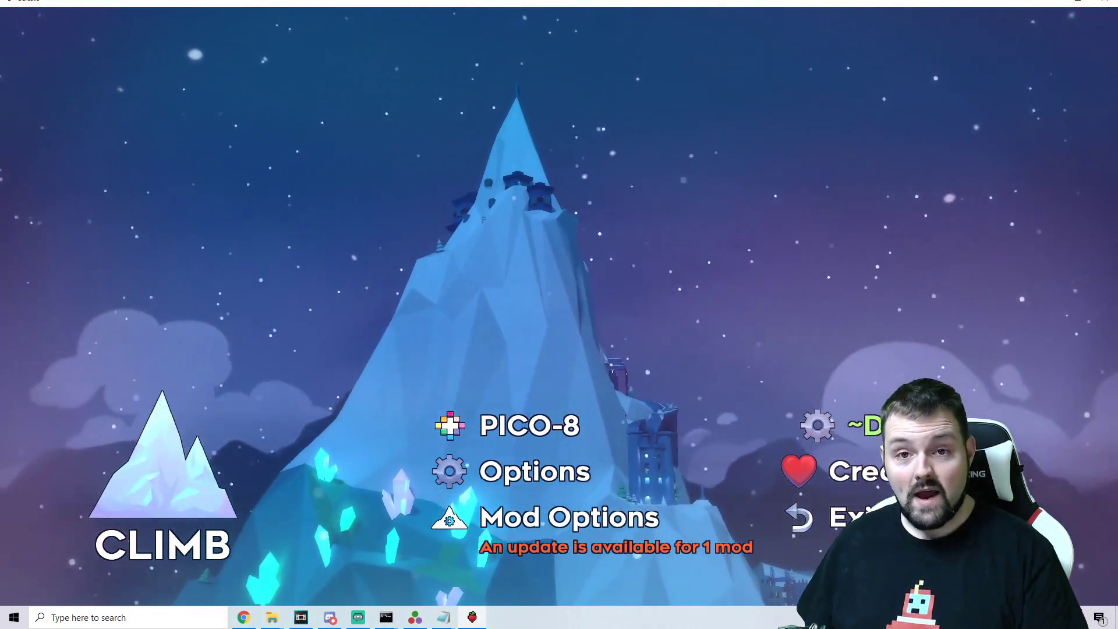
text(c)
key(Down)
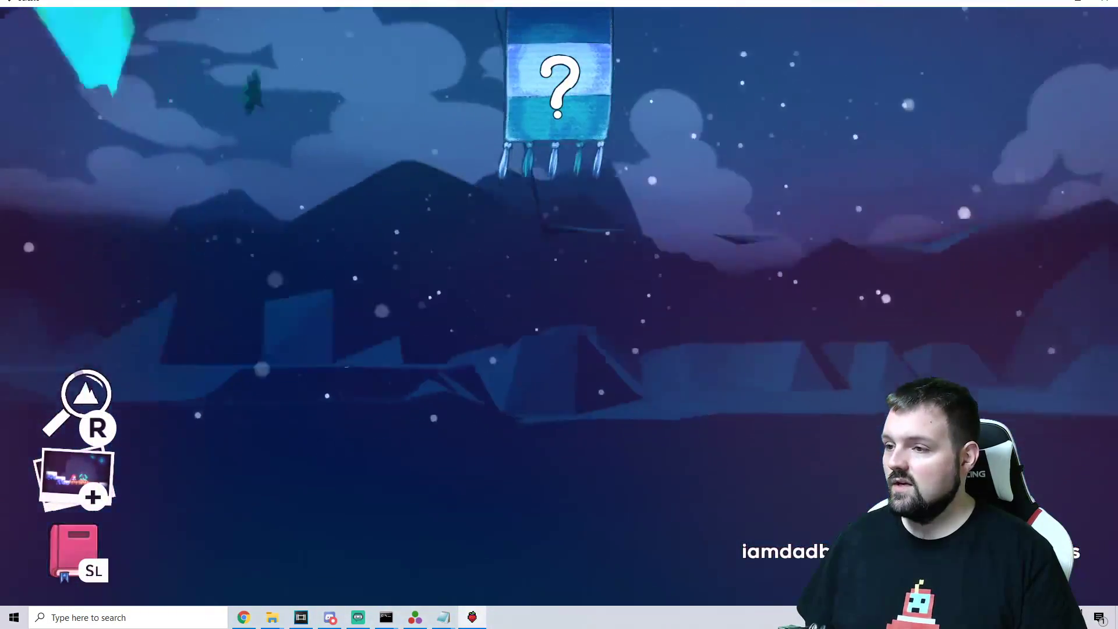
key(c)
key(Down)
key(Down)
key(Down)
key(Down)
key(Down)
key(Down)
key(Down)
key(Down)
key(Down)
key(Down)
key(Down)
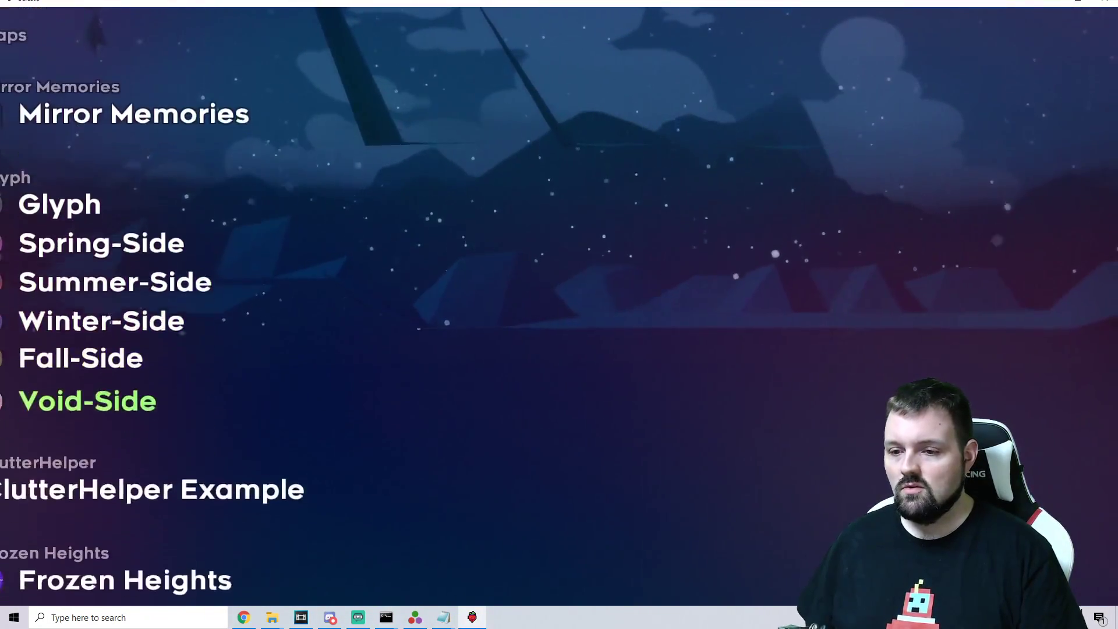
key(Down)
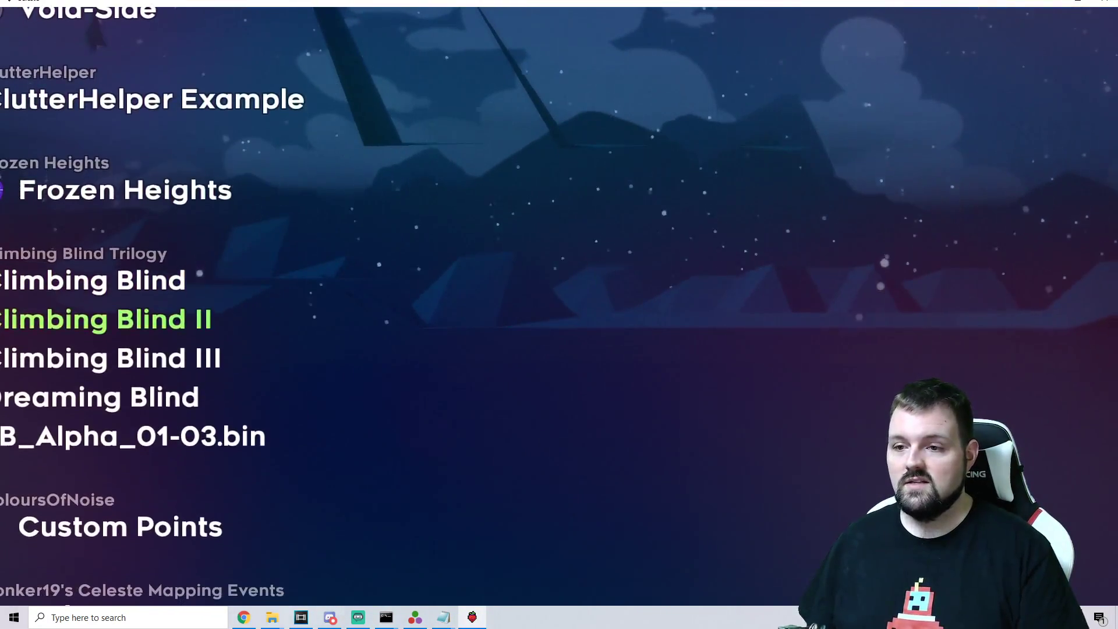
key(Down)
key(Down)
key(Down)
key(Down)
key(Down)
key(Down)
key(Down)
key(Down)
key(Down)
key(Down)
key(Down)
key(Down)
key(Down)
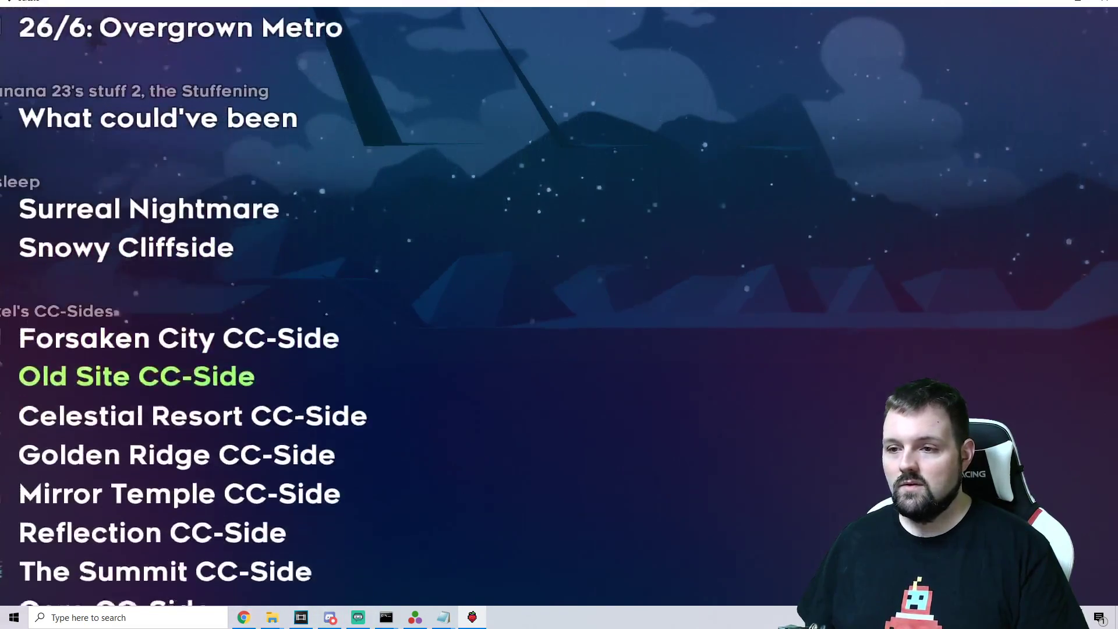
key(Down)
key(Down)
key(Down)
key(Down)
key(Down)
key(Down)
key(Down)
key(Down)
key(Down)
key(Down)
key(Down)
key(Down)
key(Down)
key(Down)
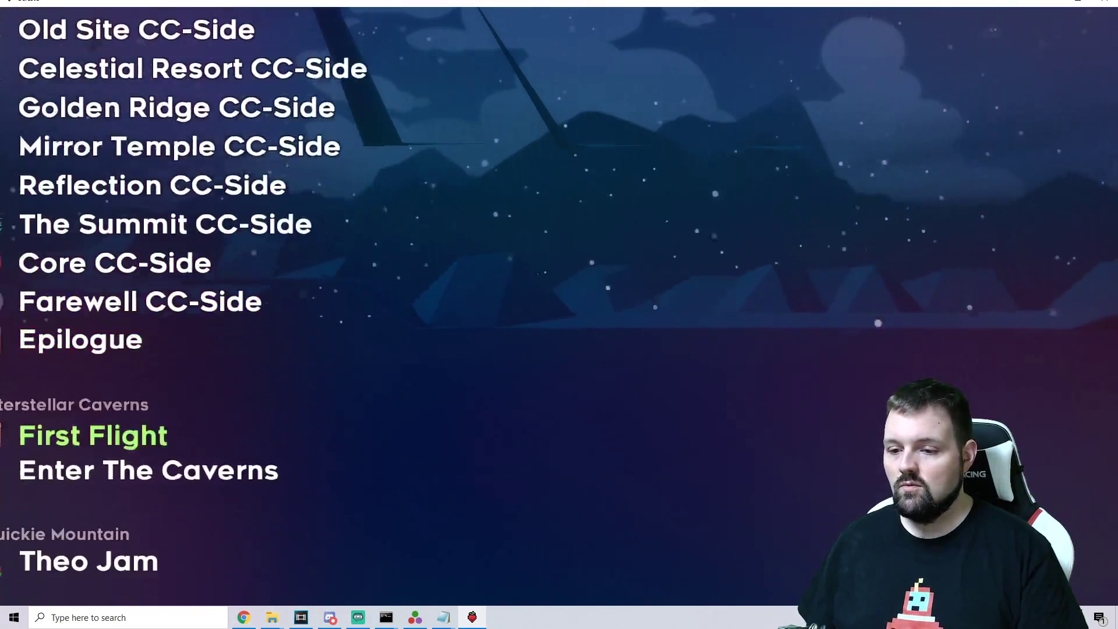
key(Down)
key(Down)
key(Down)
key(Down)
key(Down)
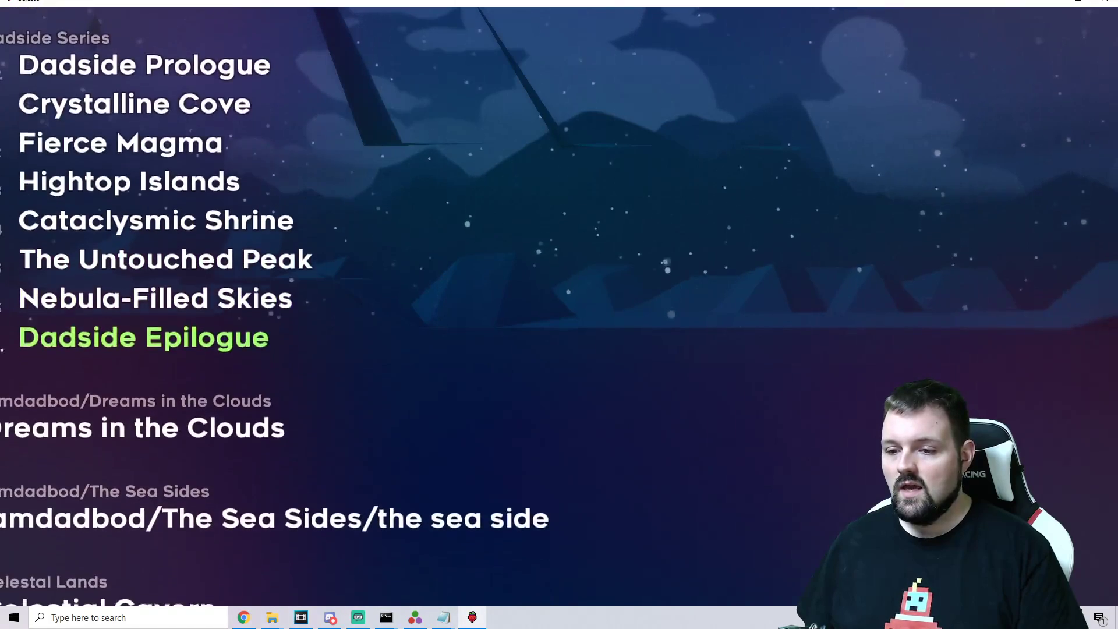
key(Return)
key(Return)
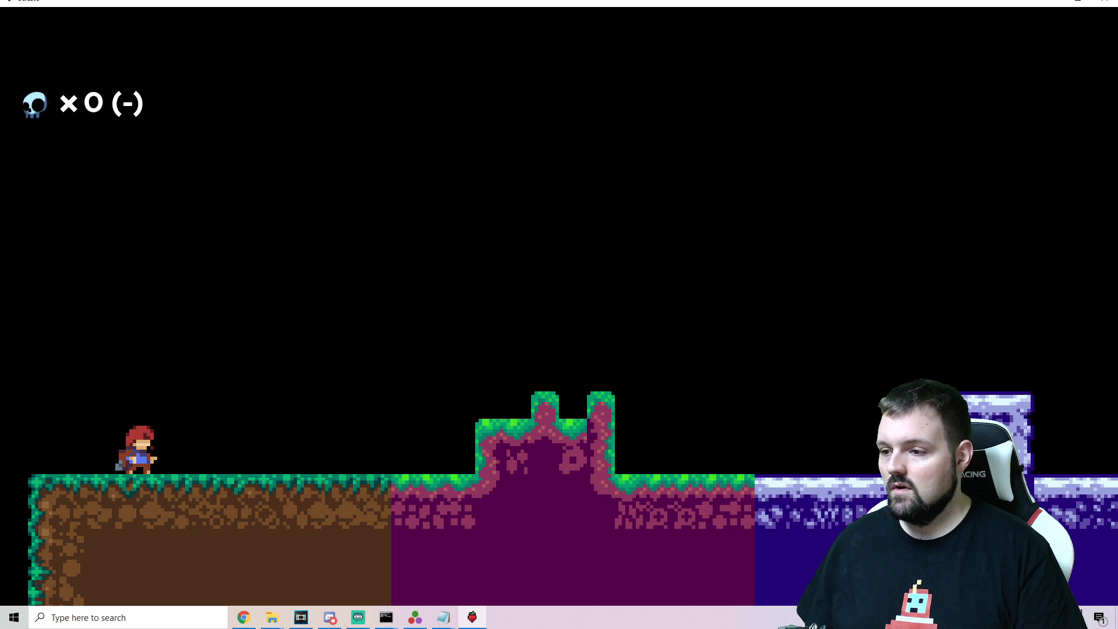
Jump and dash right over the pink hill to land on the snowy ledge
key(x)
key(c)
key(x)
key(c)
key(Left)
key(c)
key(x)
key(Right)
key(c)
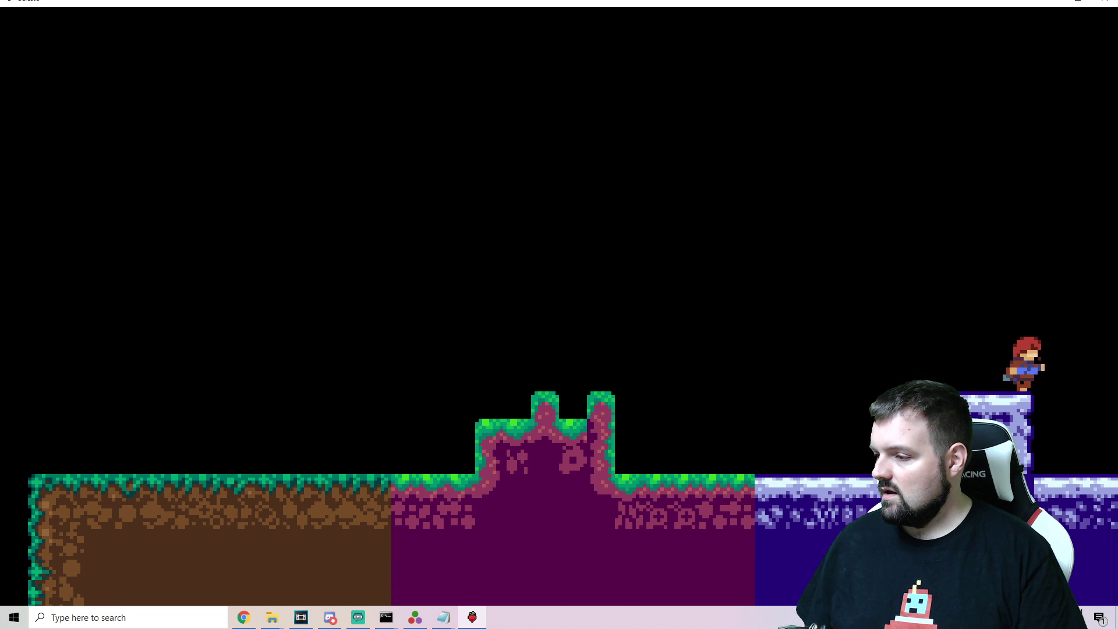
Jump back and forth between the snowy ledge and pink hill, ending on the ledge
key(Left)
key(c)
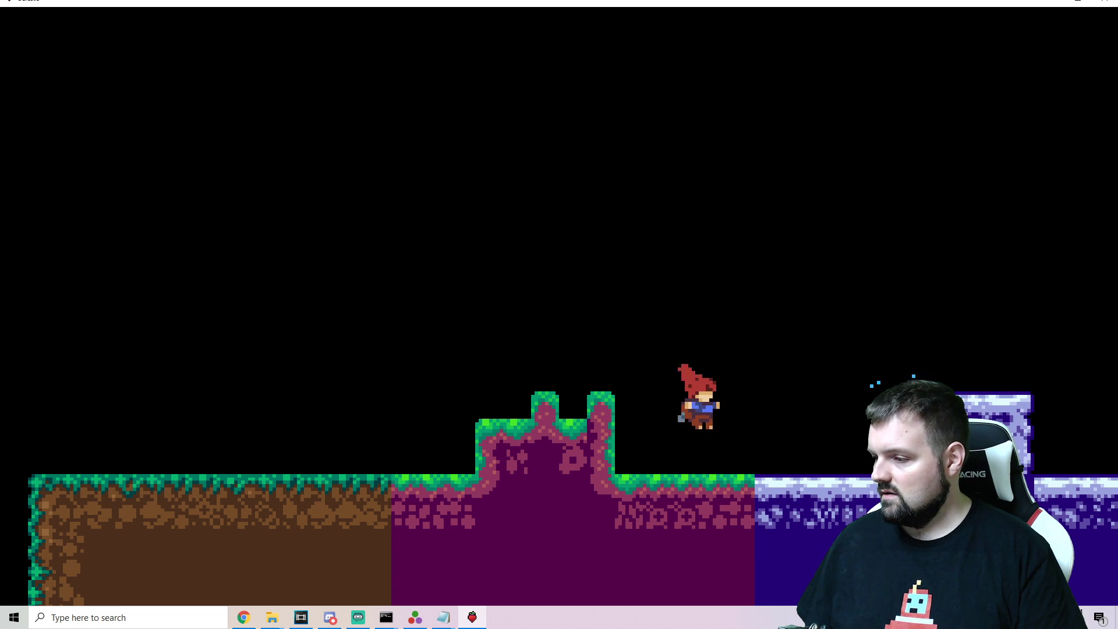
key(Right)
key(c)
key(Right)
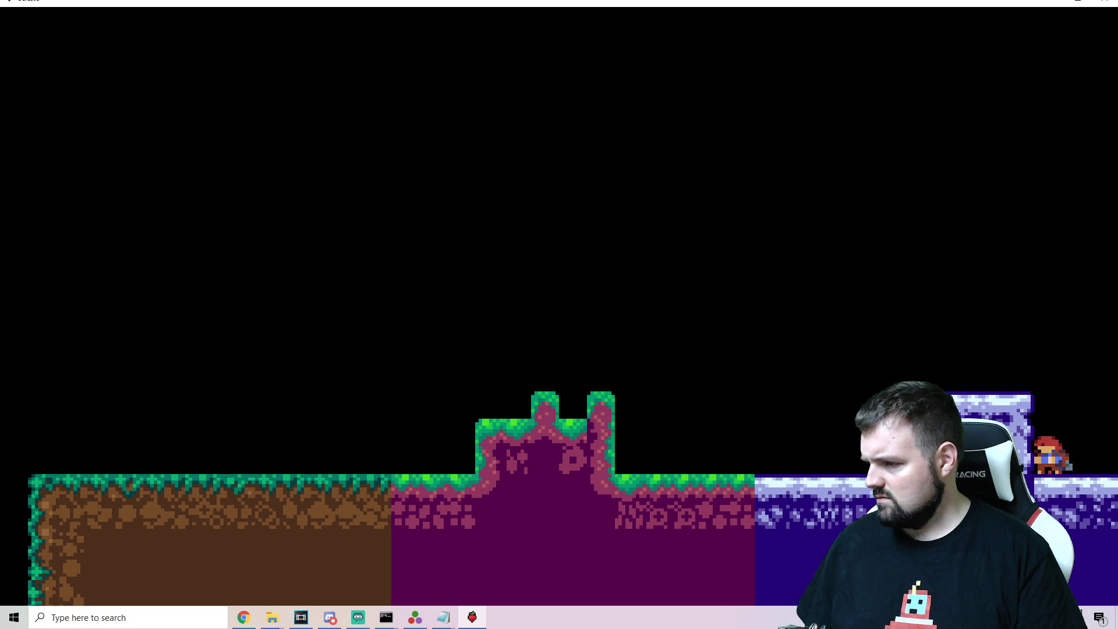
key(c)
key(Left)
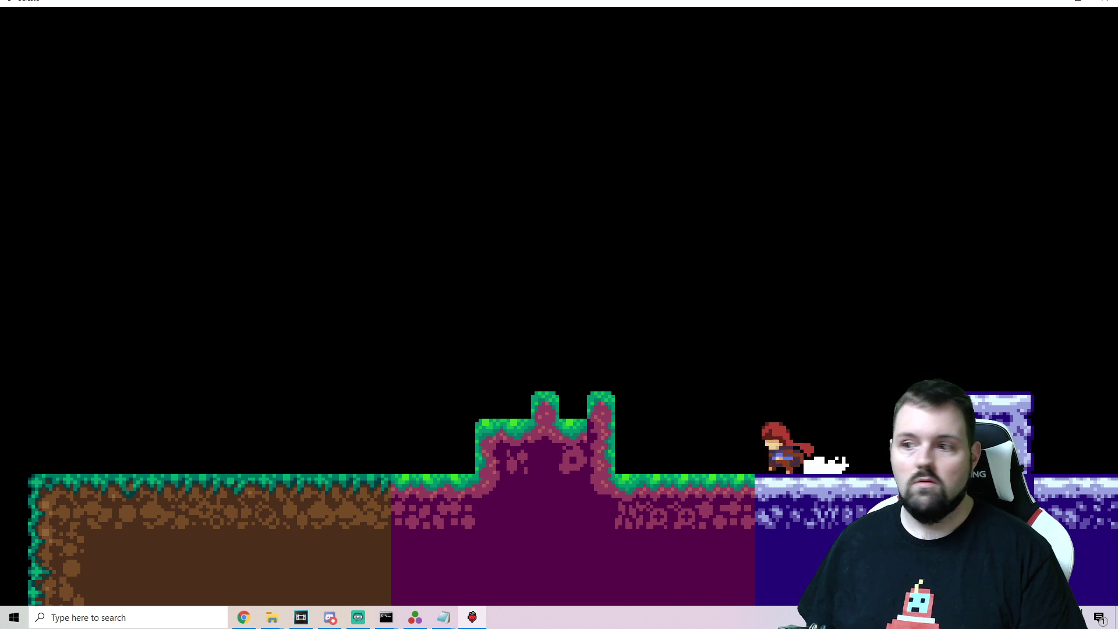
key(c)
key(Right)
key(x)
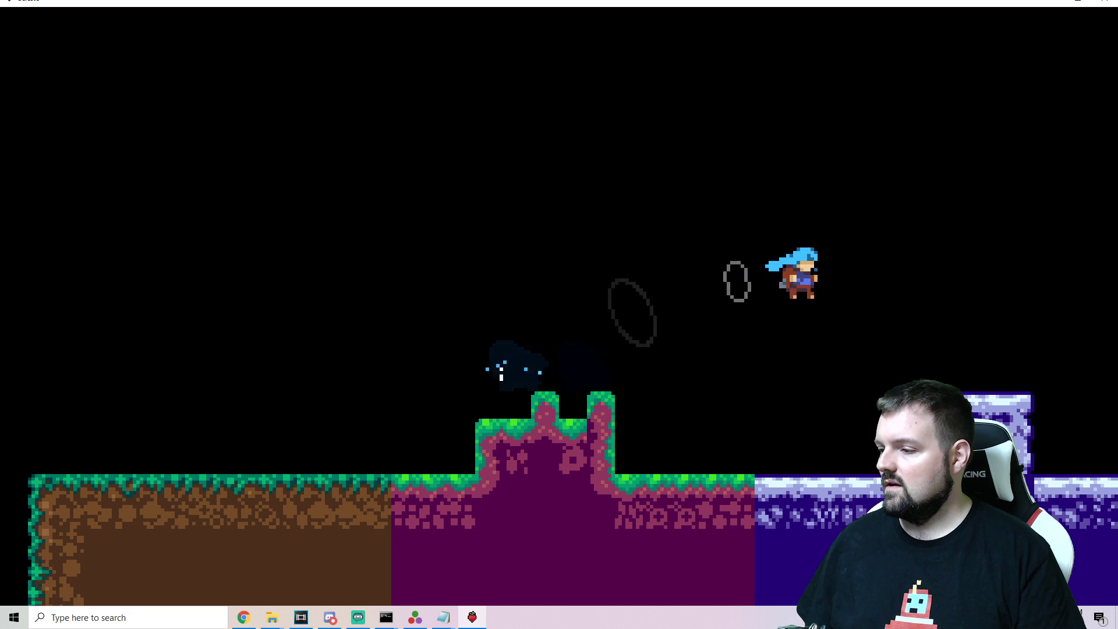
Jump off the snowy ledge via the pink pillar and dash left to the room's left wall
key(c)
key(Left)
key(c)
key(c)
key(Left)
key(x)
key(c)
key(Right)
key(Right)
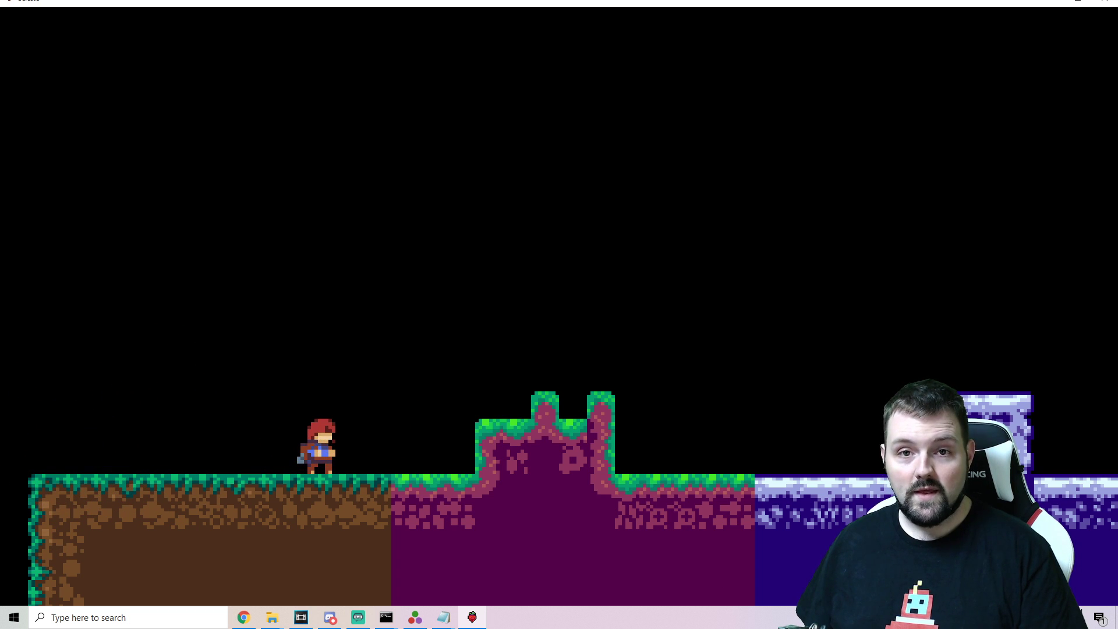